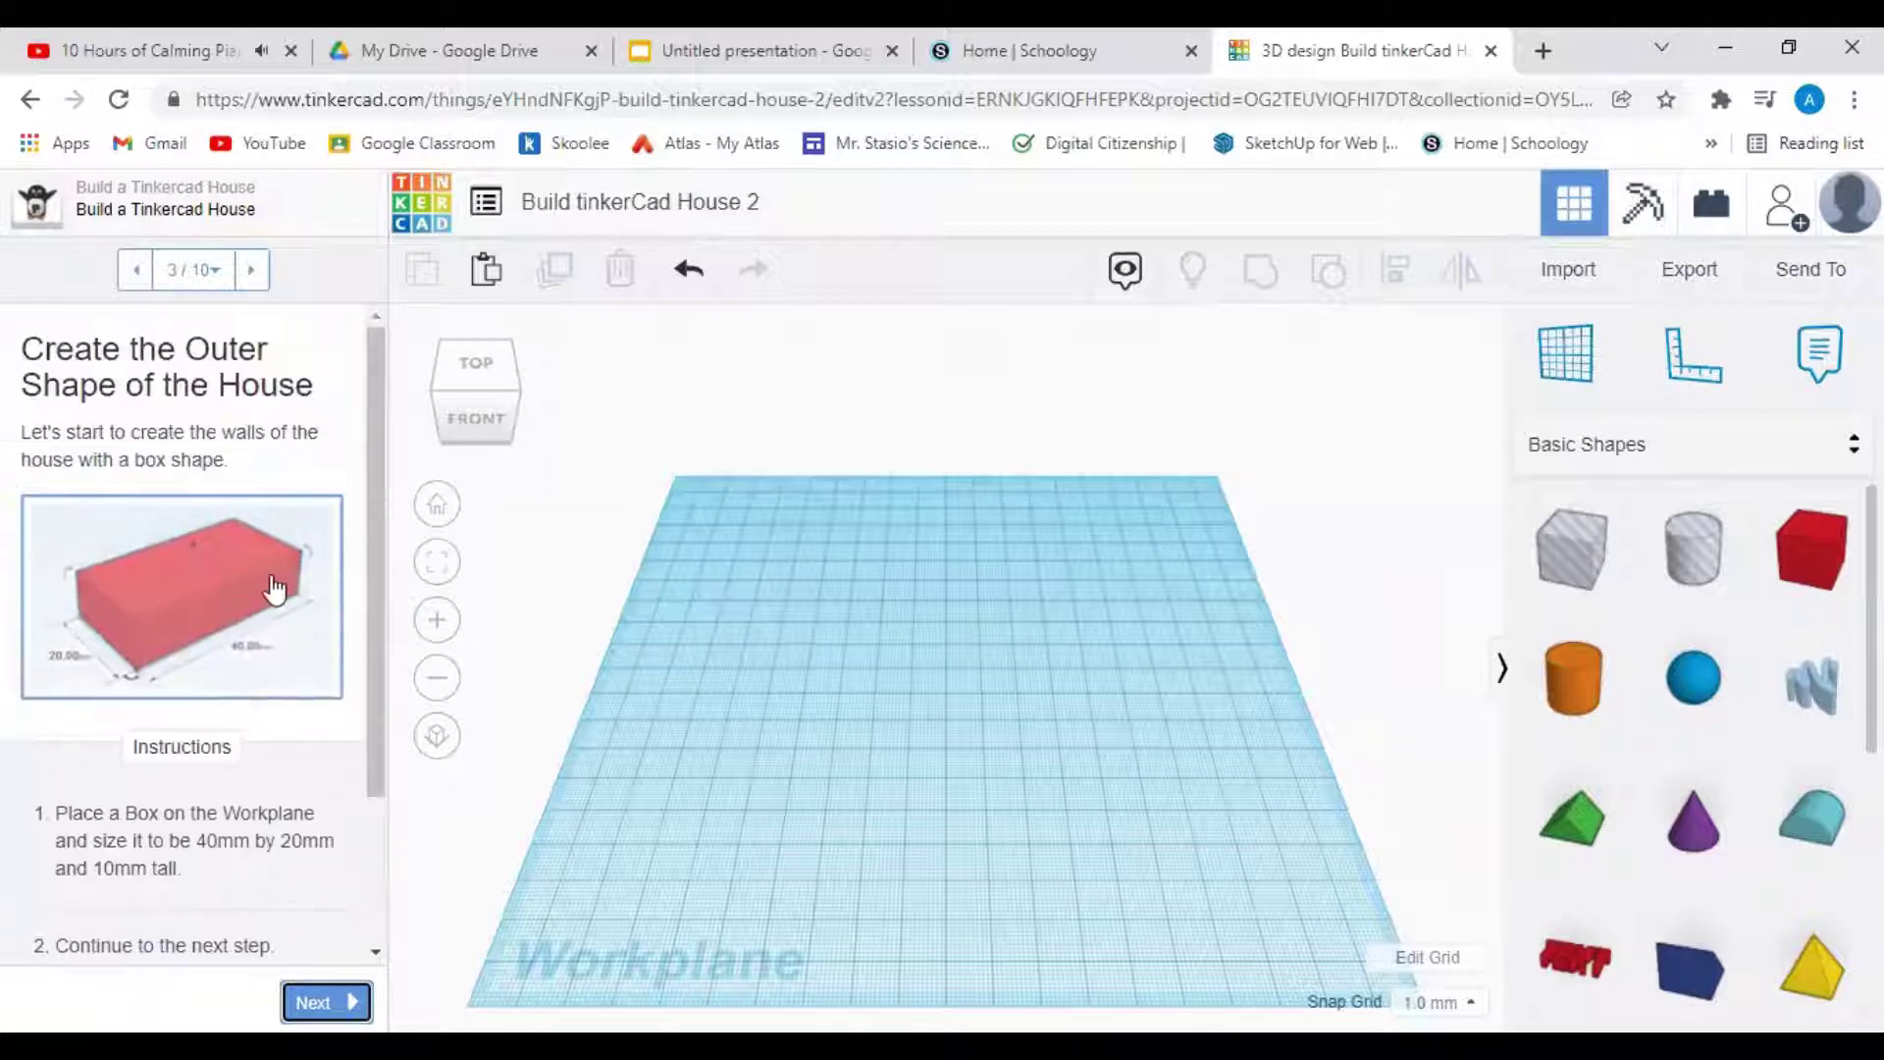
Step: Place a solid box near the middle of the workplane
drag(1792, 557, 936, 659)
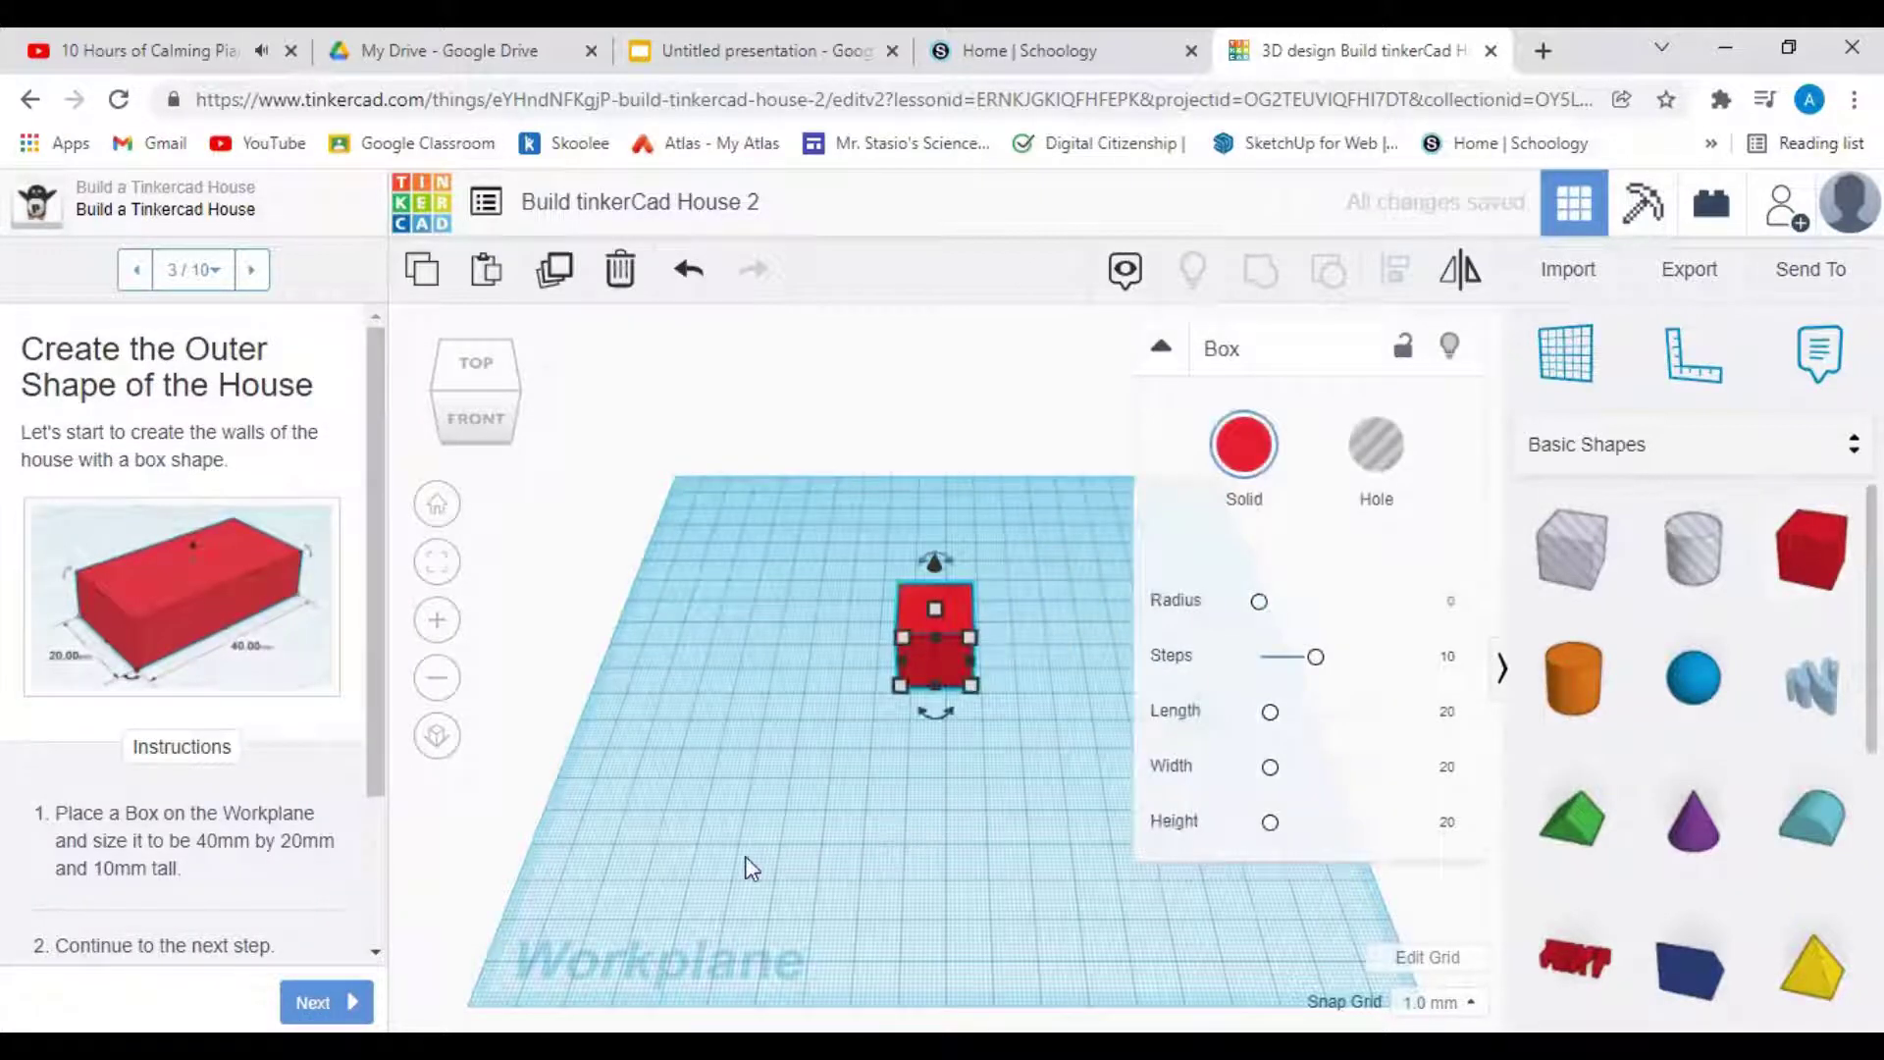
mouse_move(972, 667)
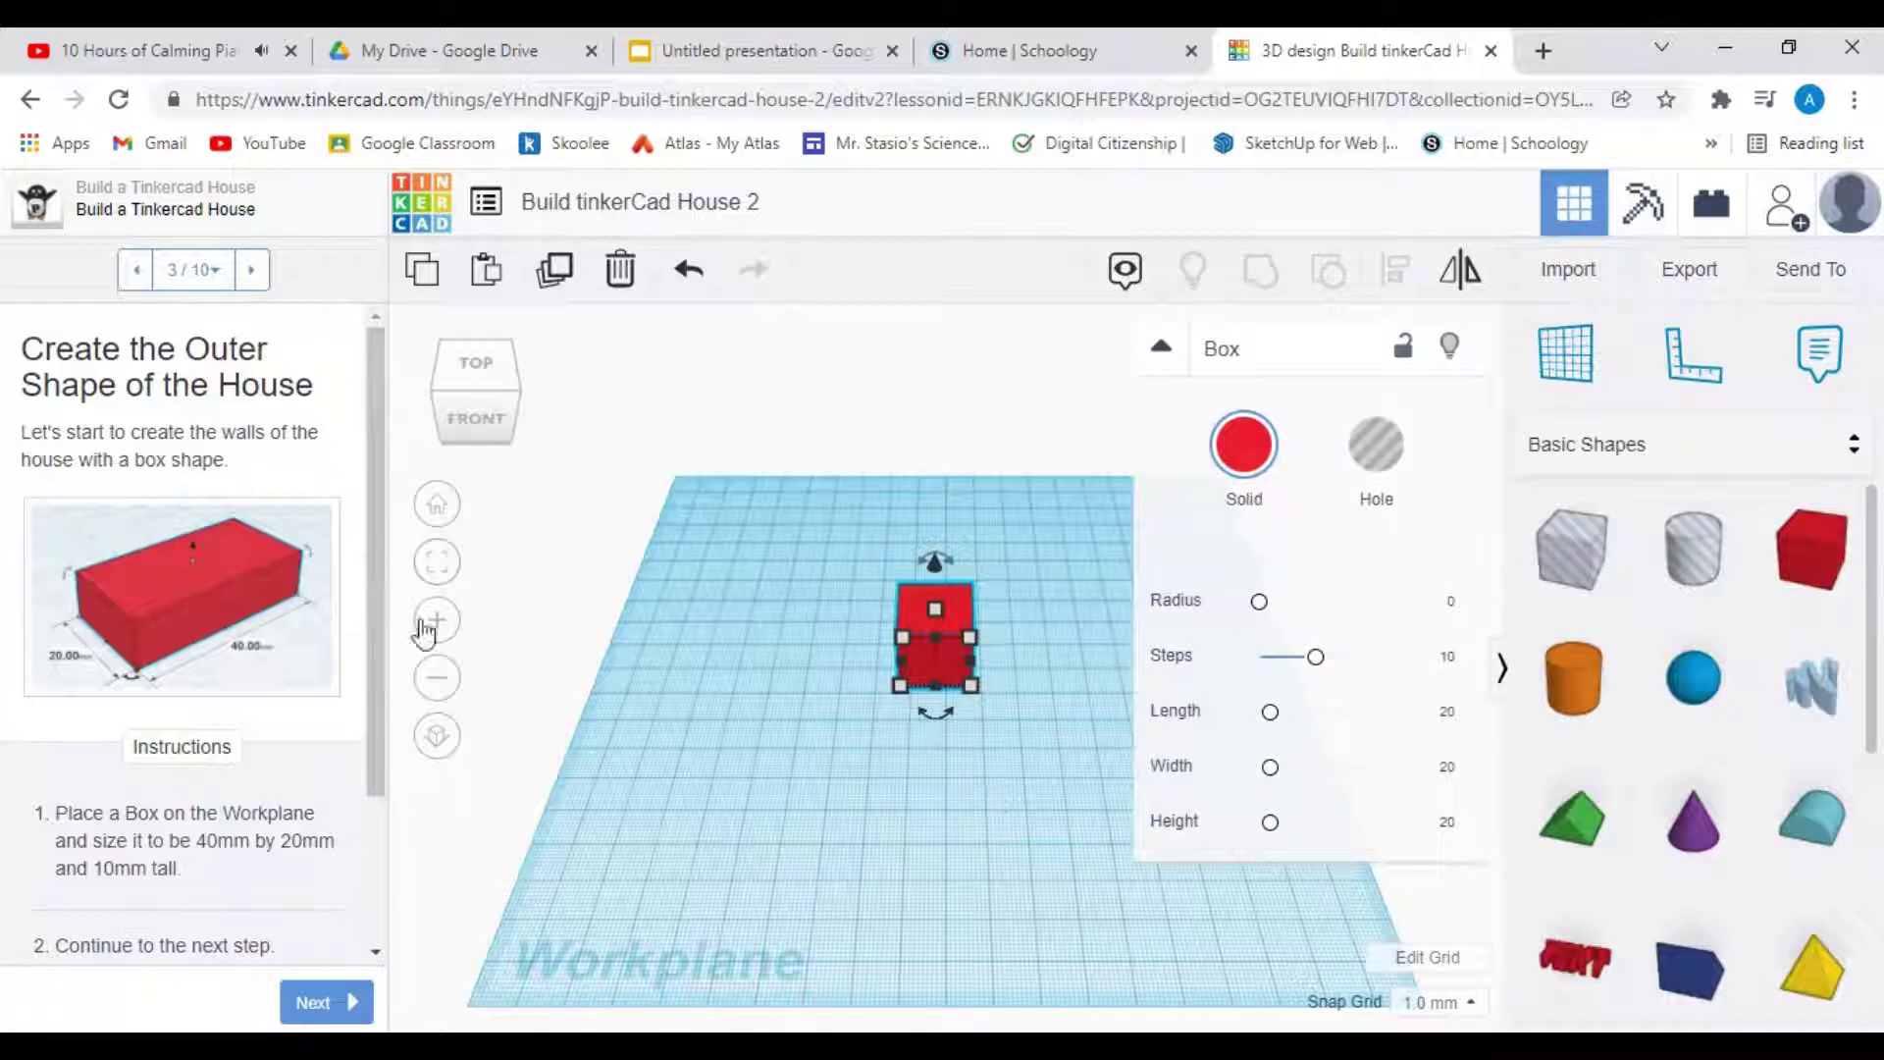
click(512, 432)
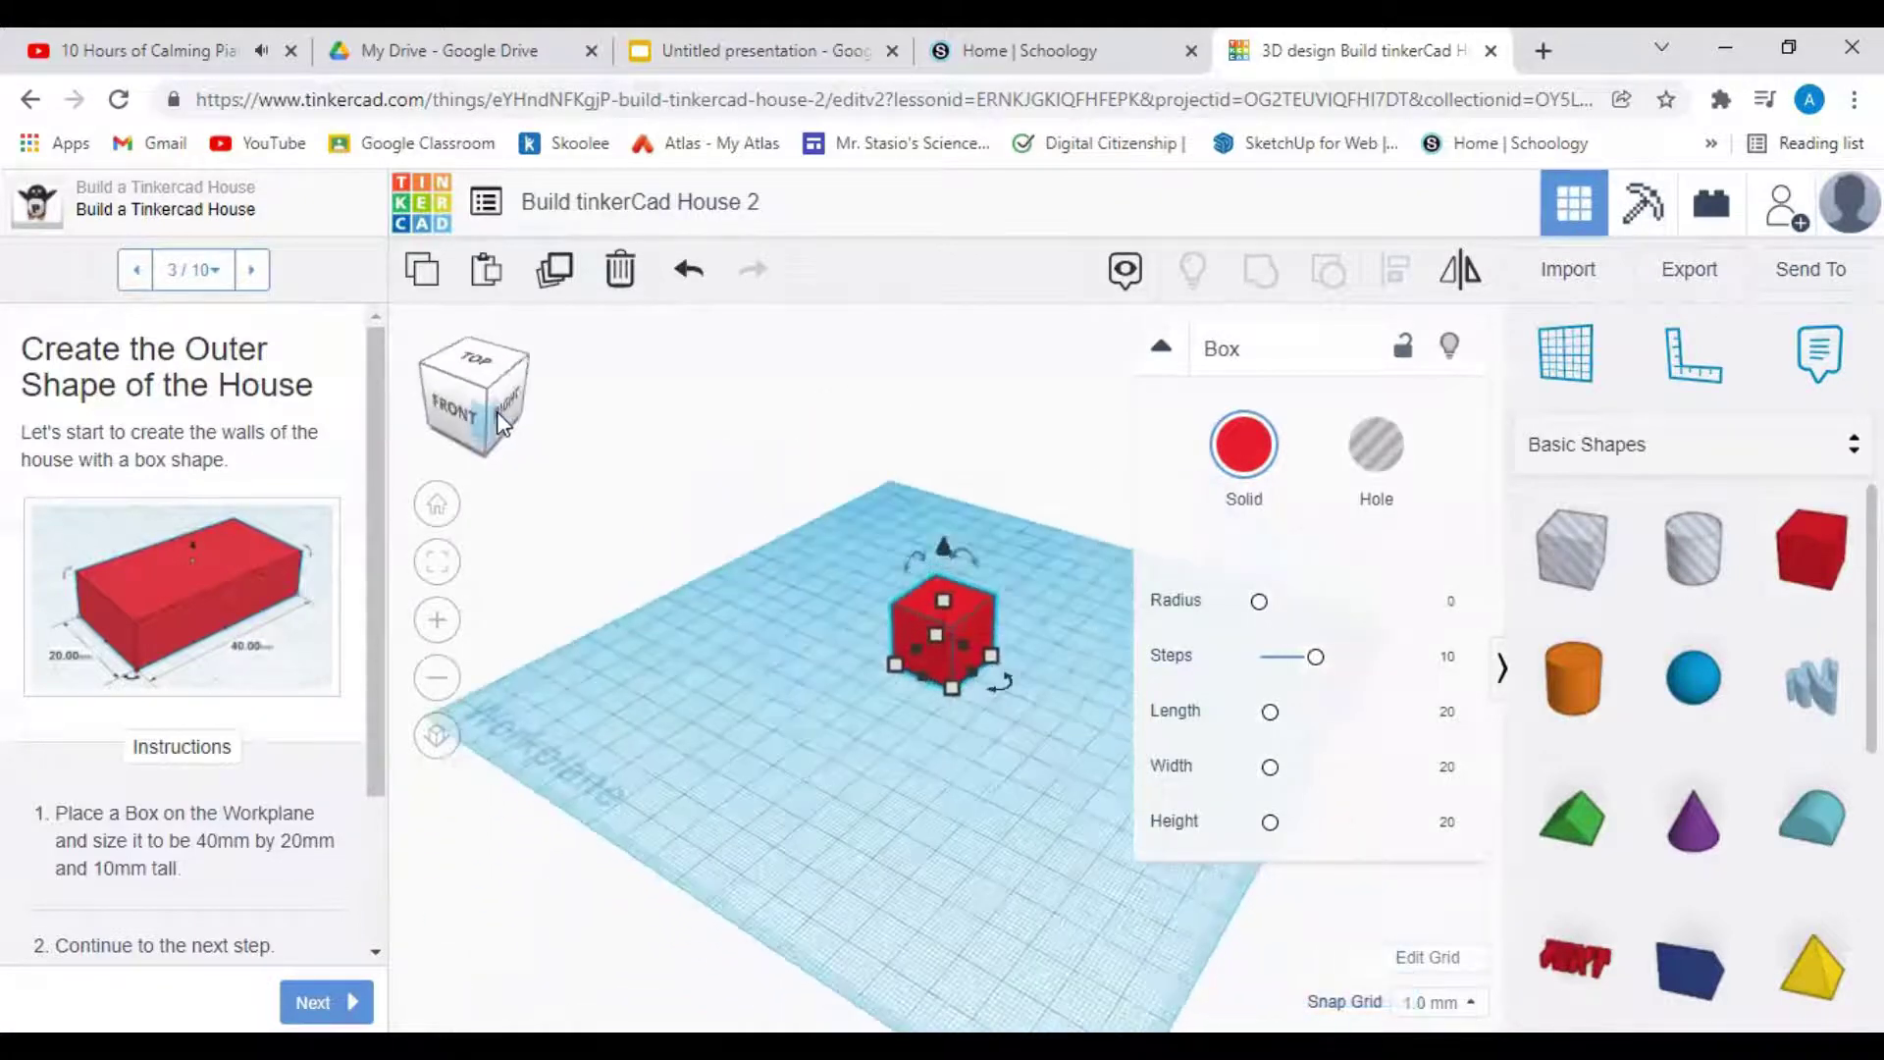
mouse_move(952, 701)
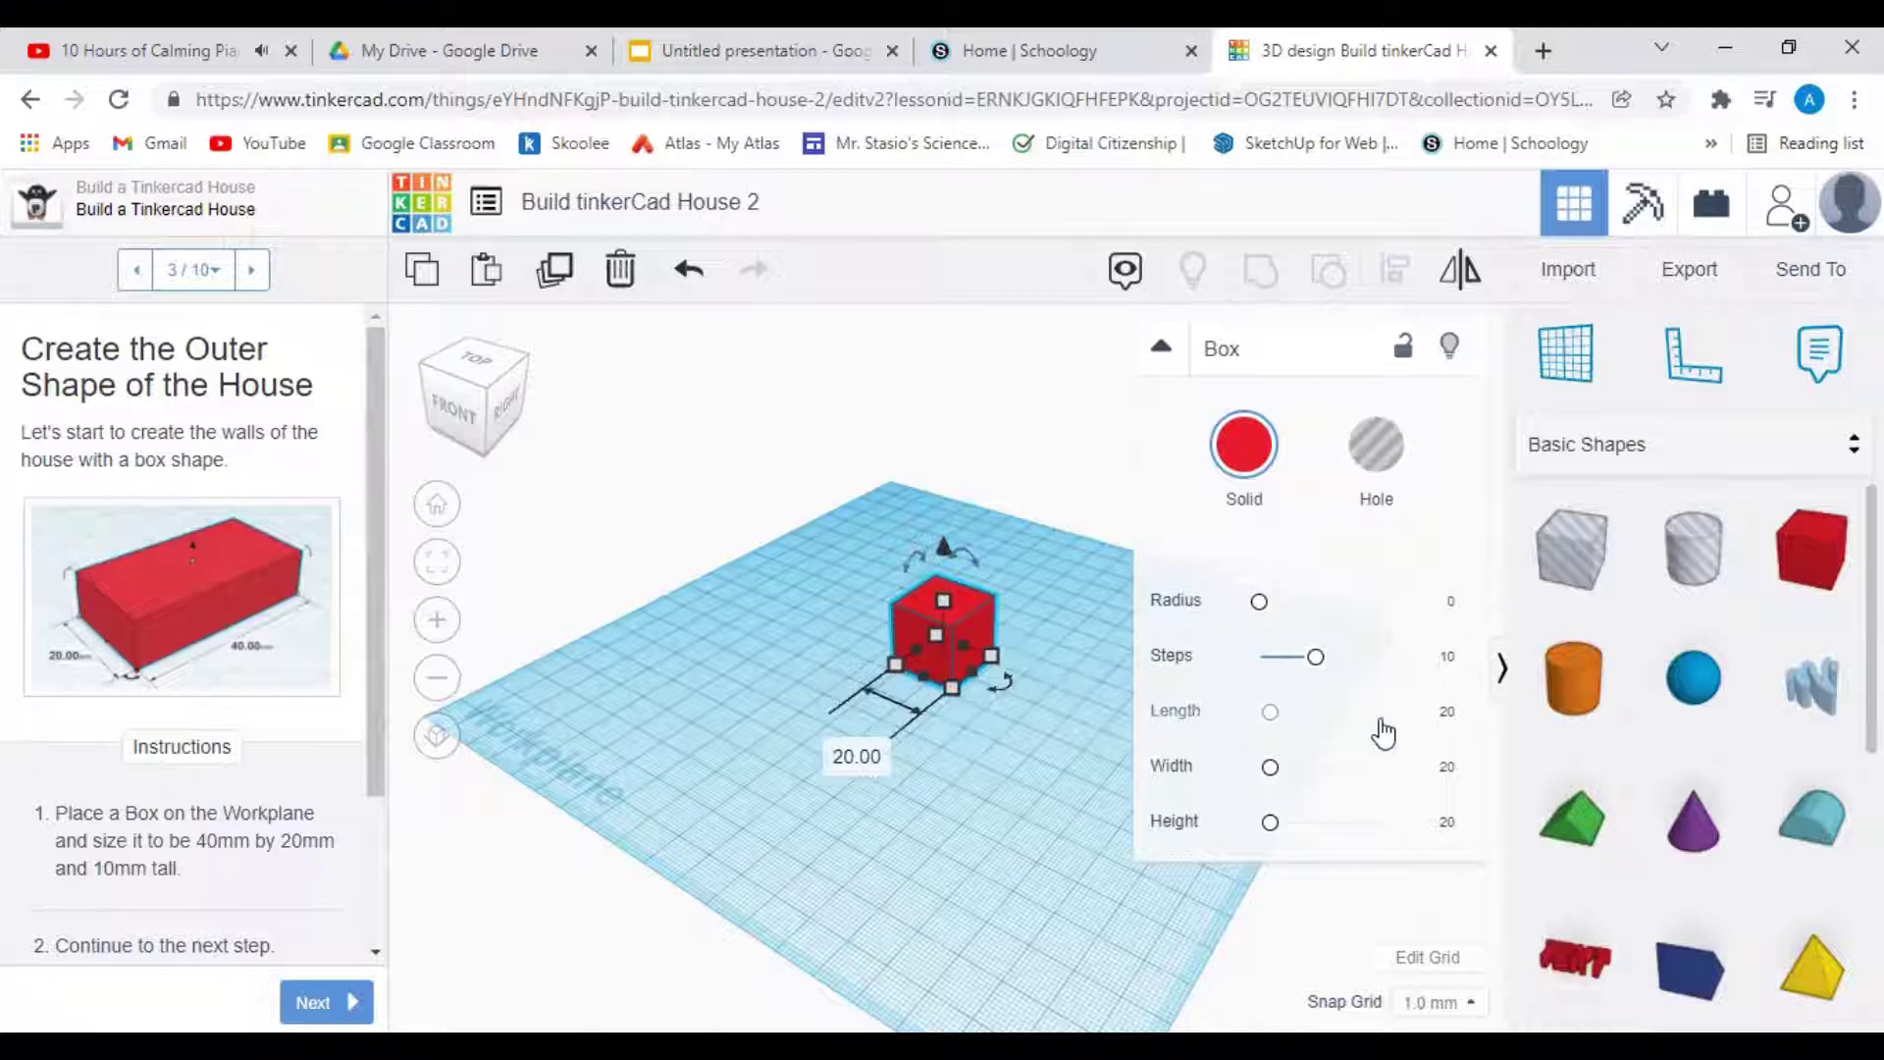
Step: Set the box's length to 40 mm and height to 10 mm, keeping its width at 20 mm
click(1448, 712)
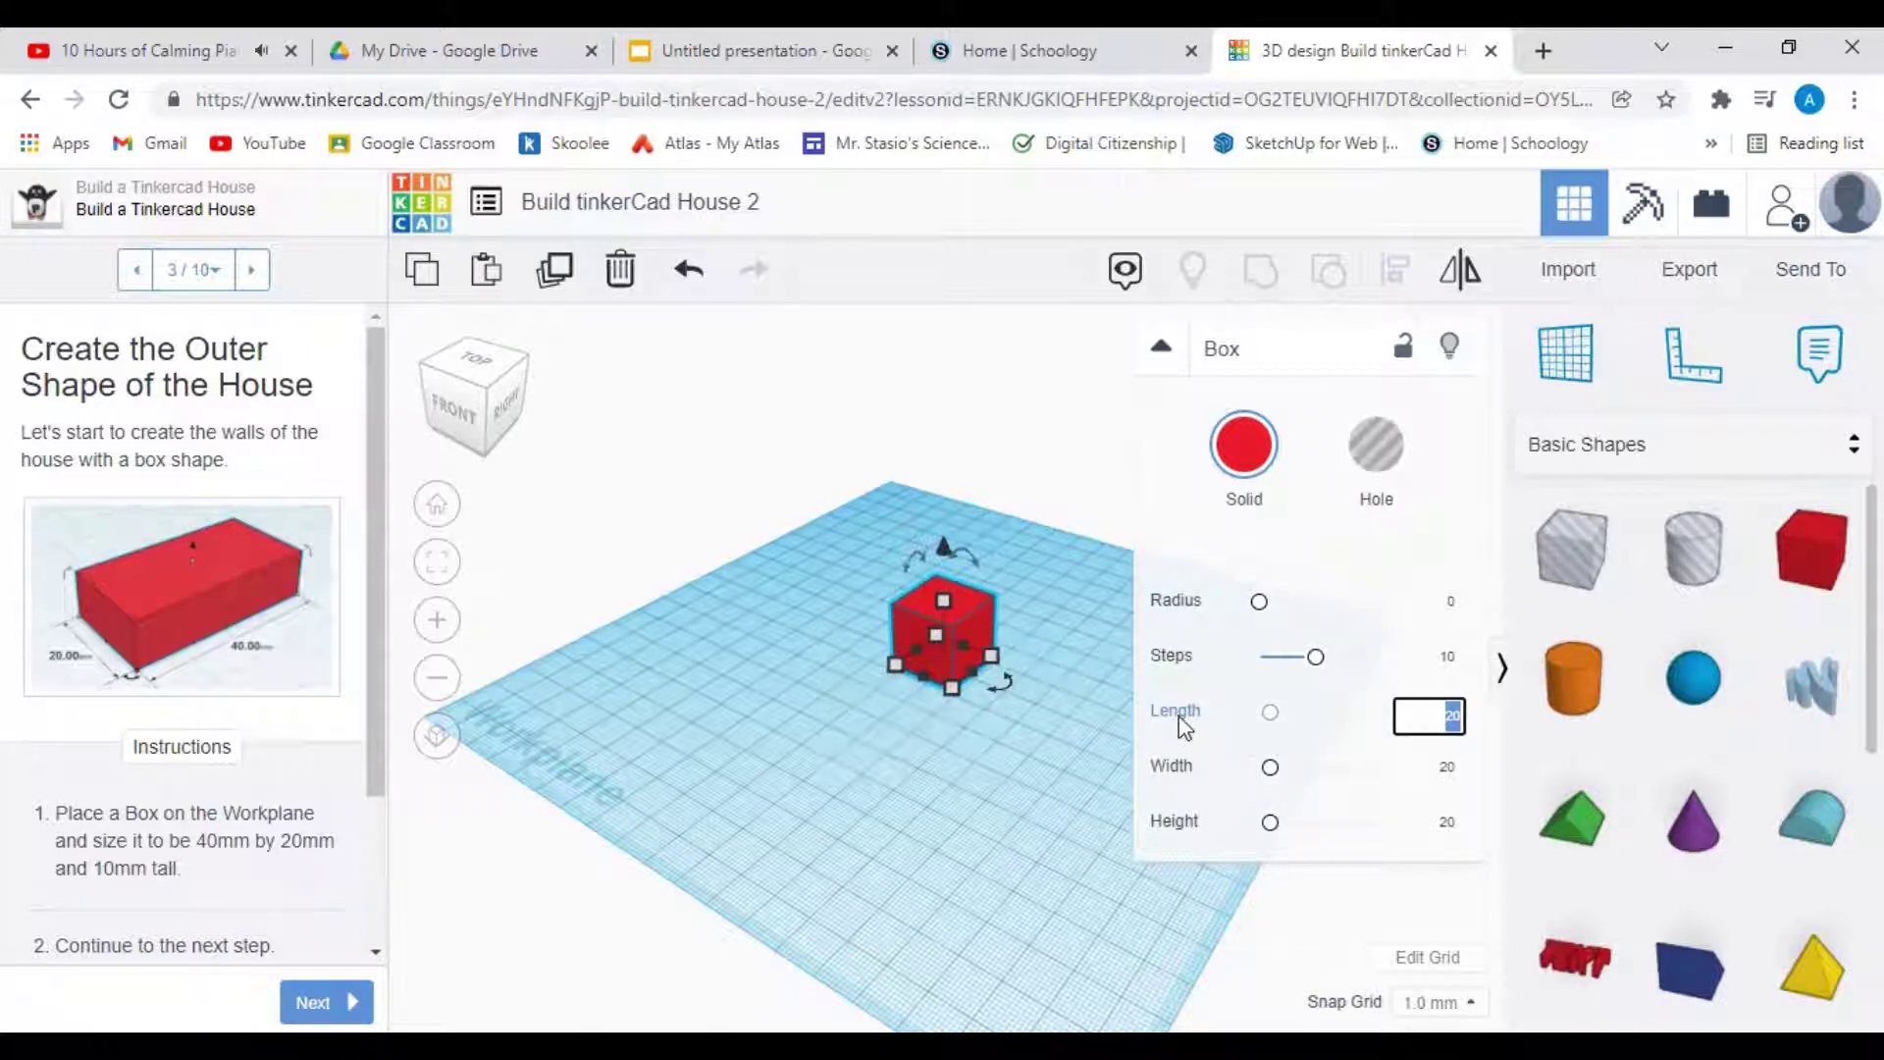
text(40)
click(1430, 778)
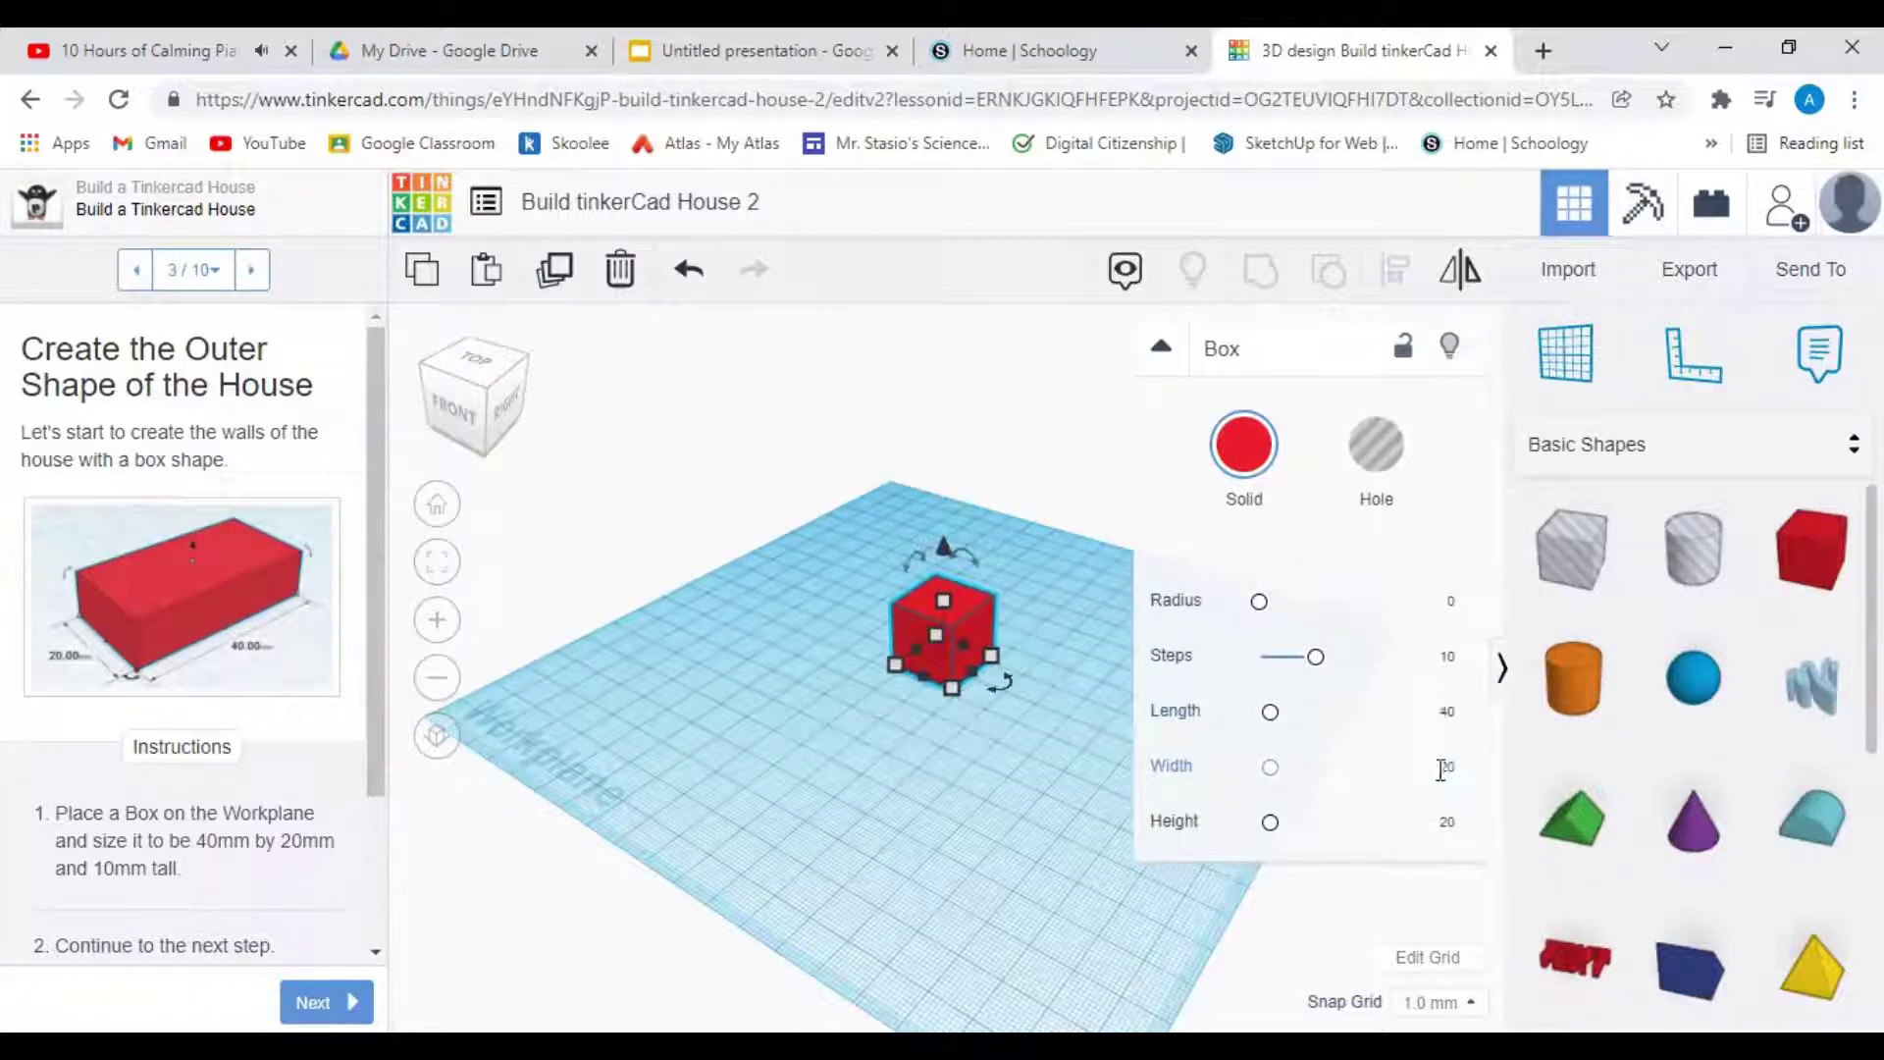
click(1440, 713)
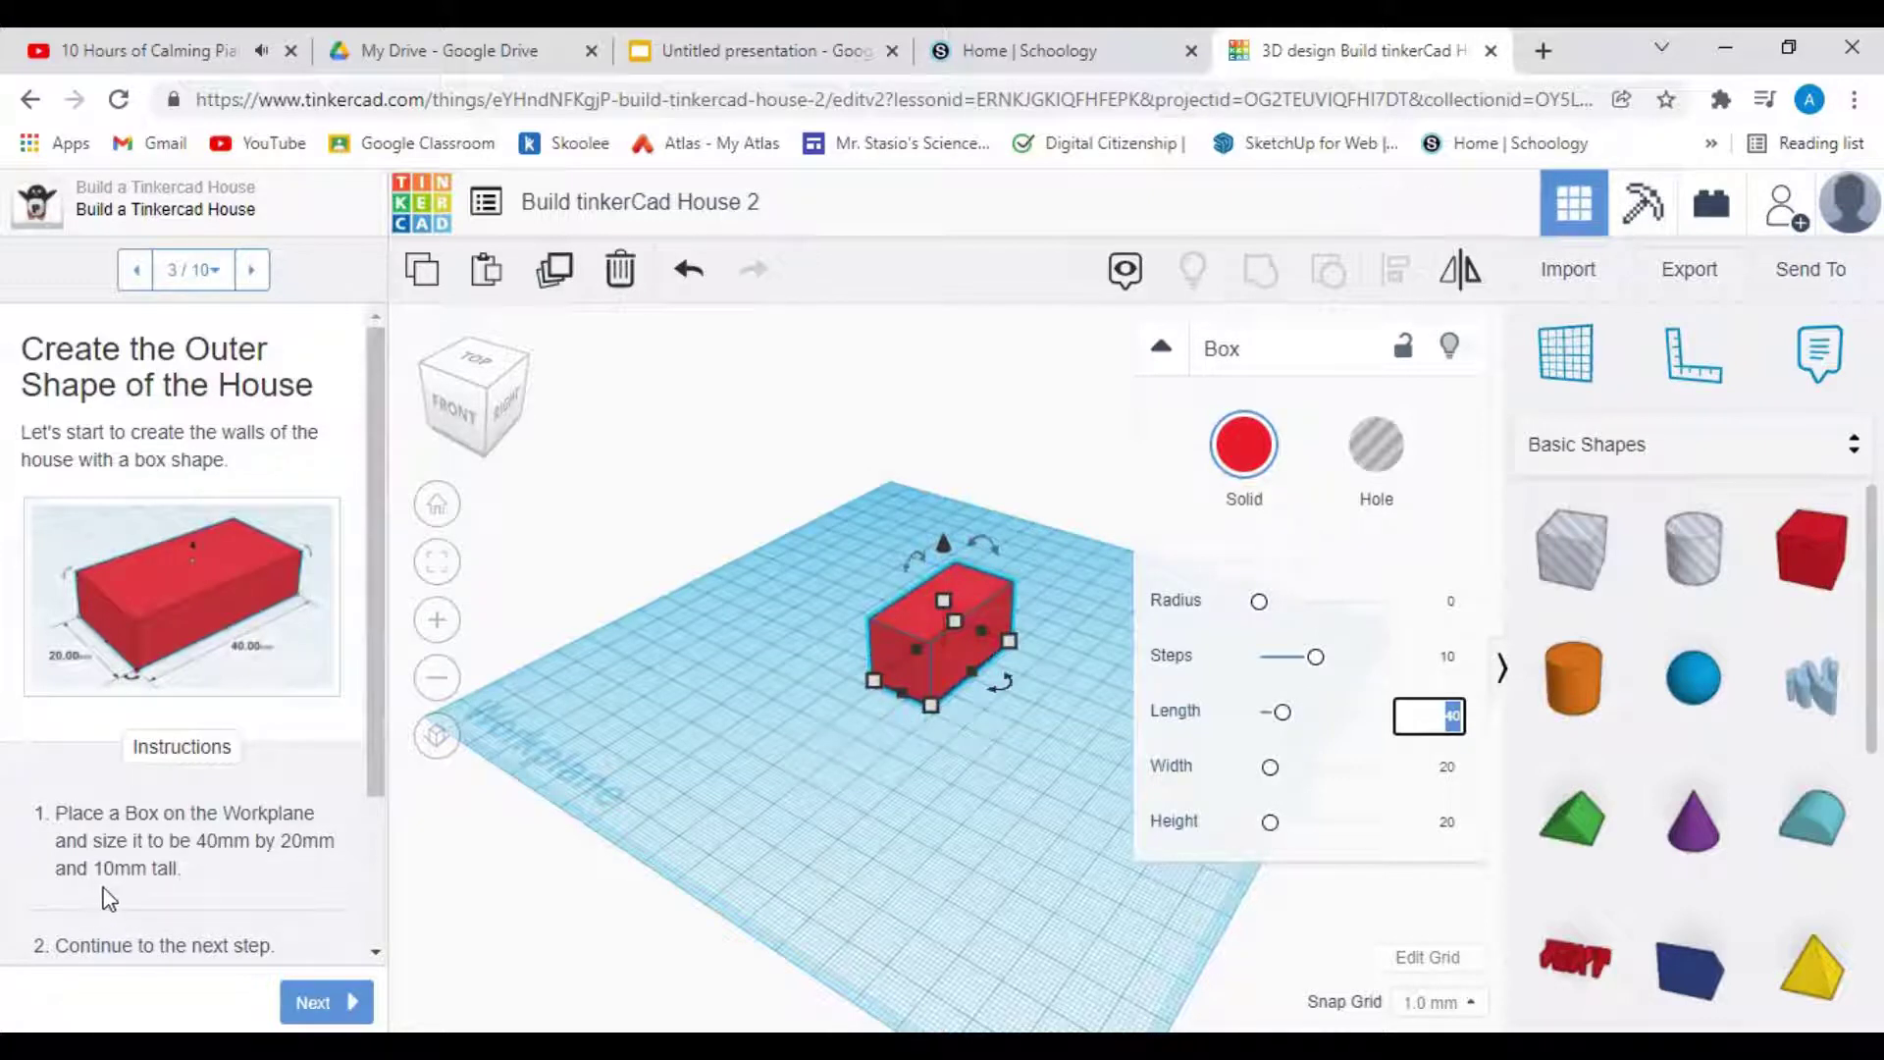
click(1440, 822)
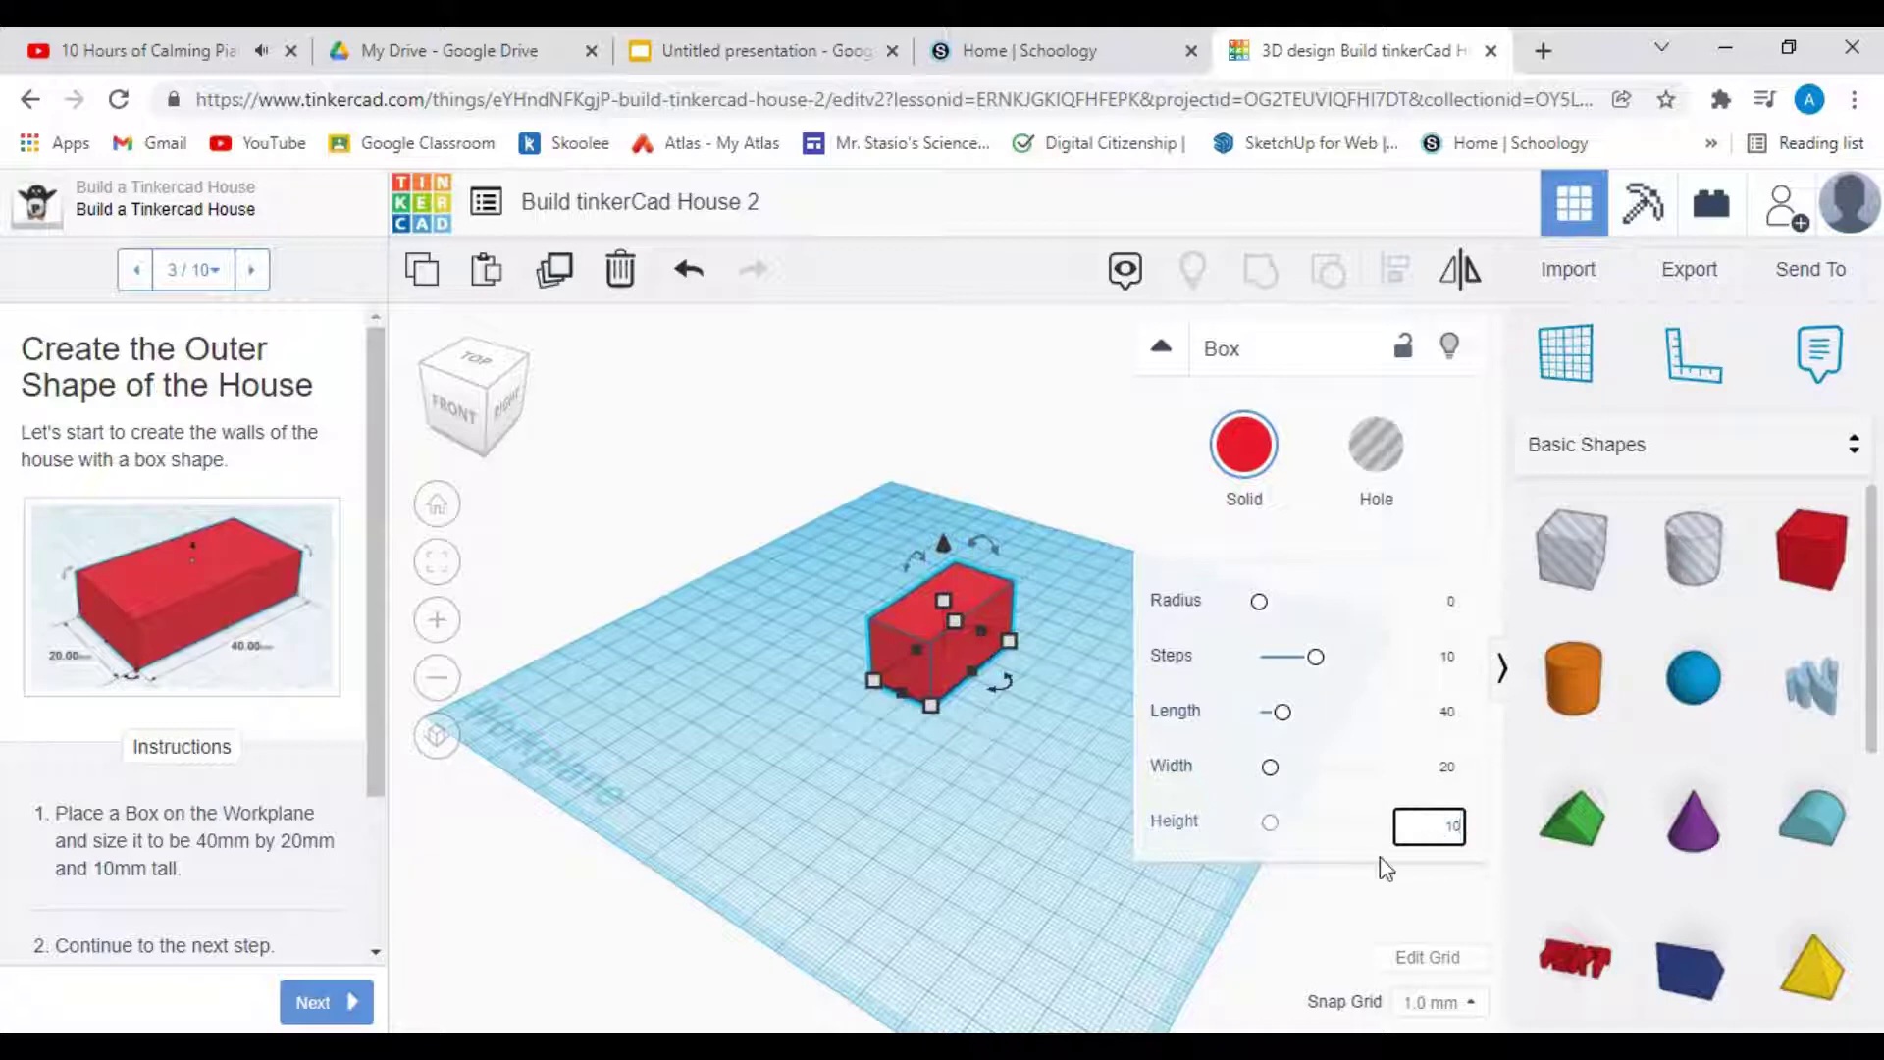
click(1259, 852)
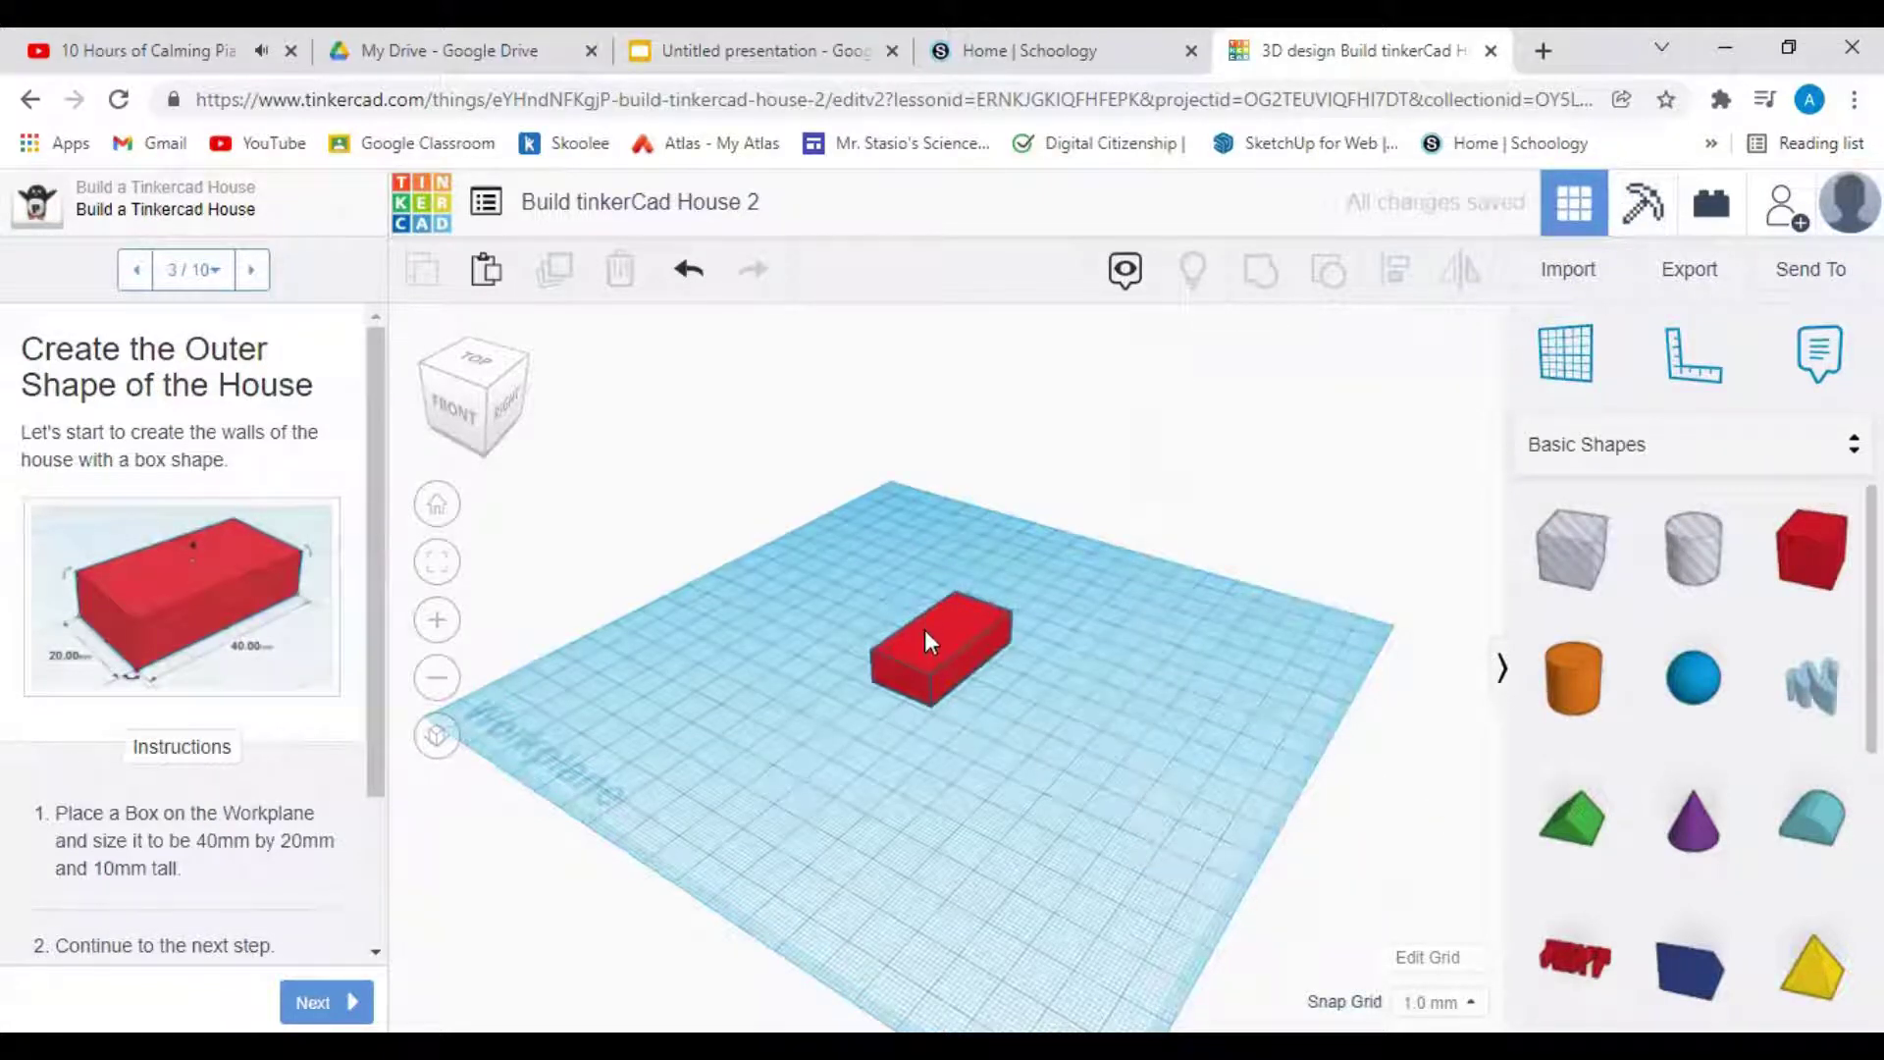
Step: Try a 30 mm width for the box using its on-canvas dimension and restore it to 20 mm
click(932, 669)
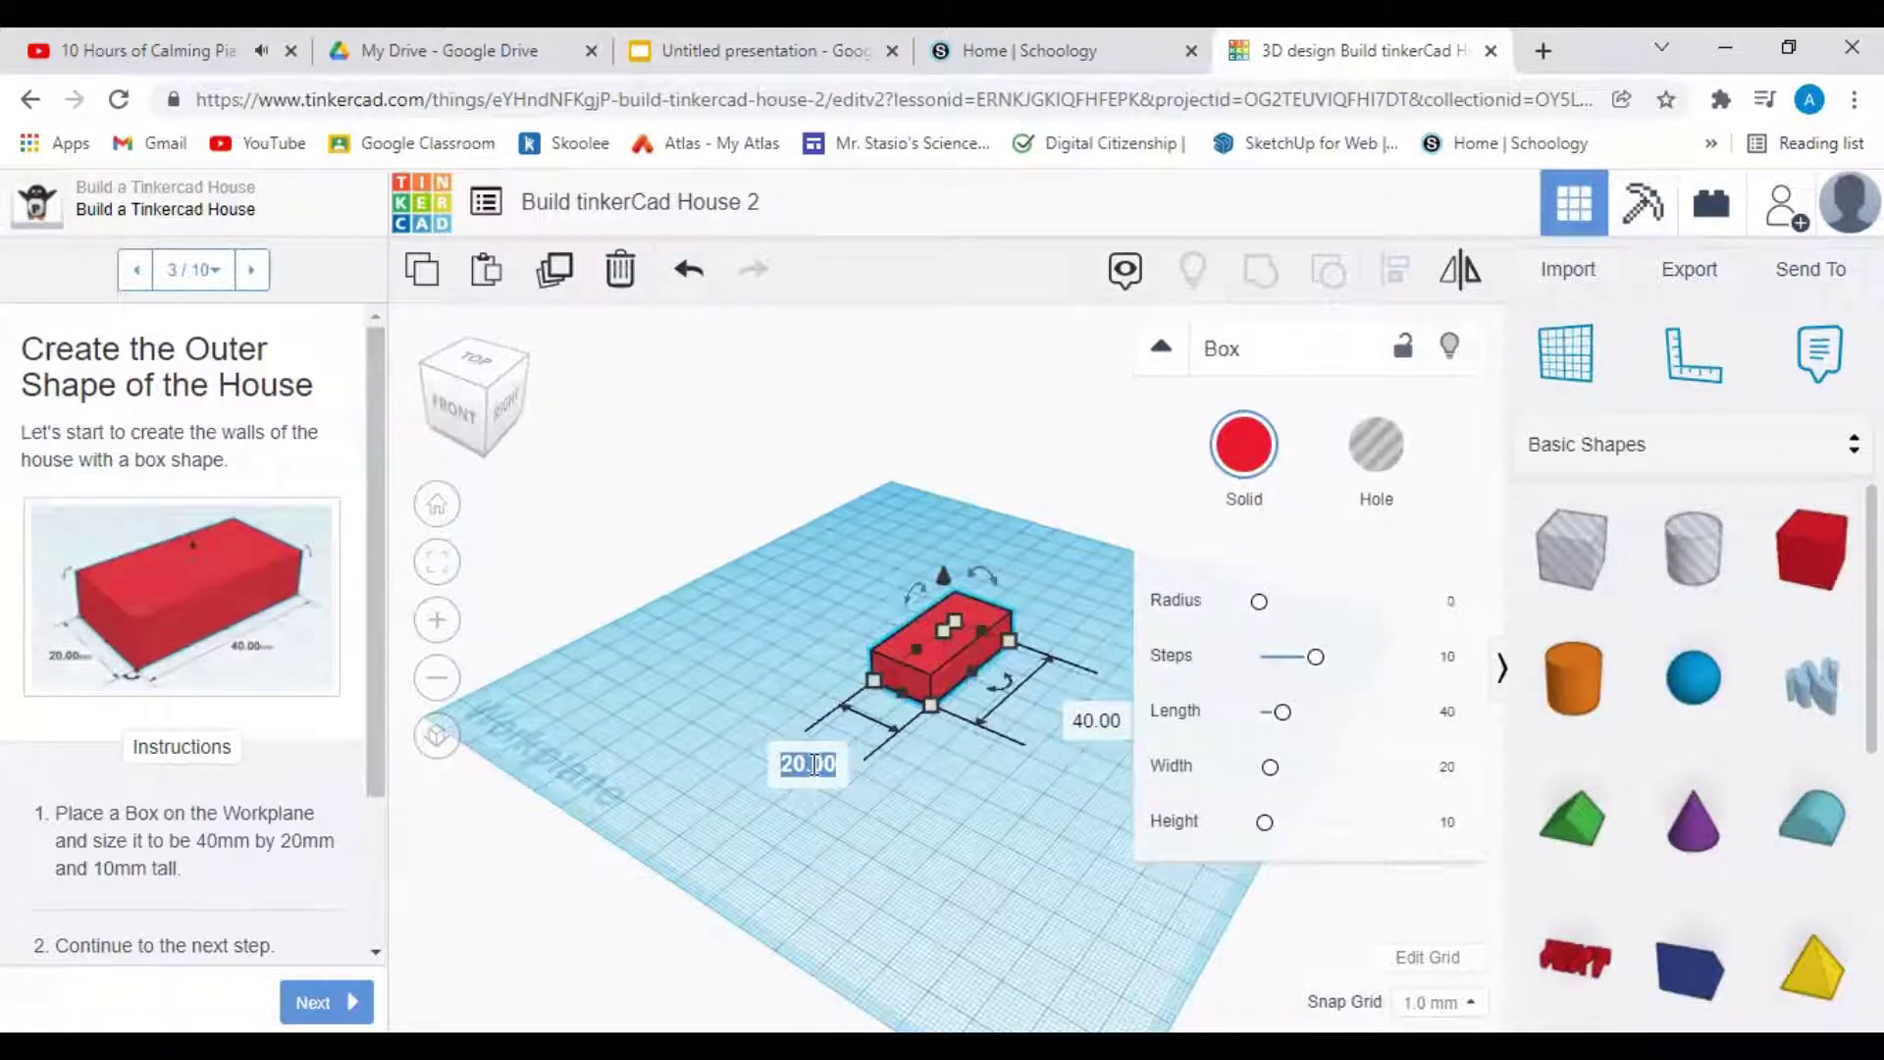
text(30)
key(Return)
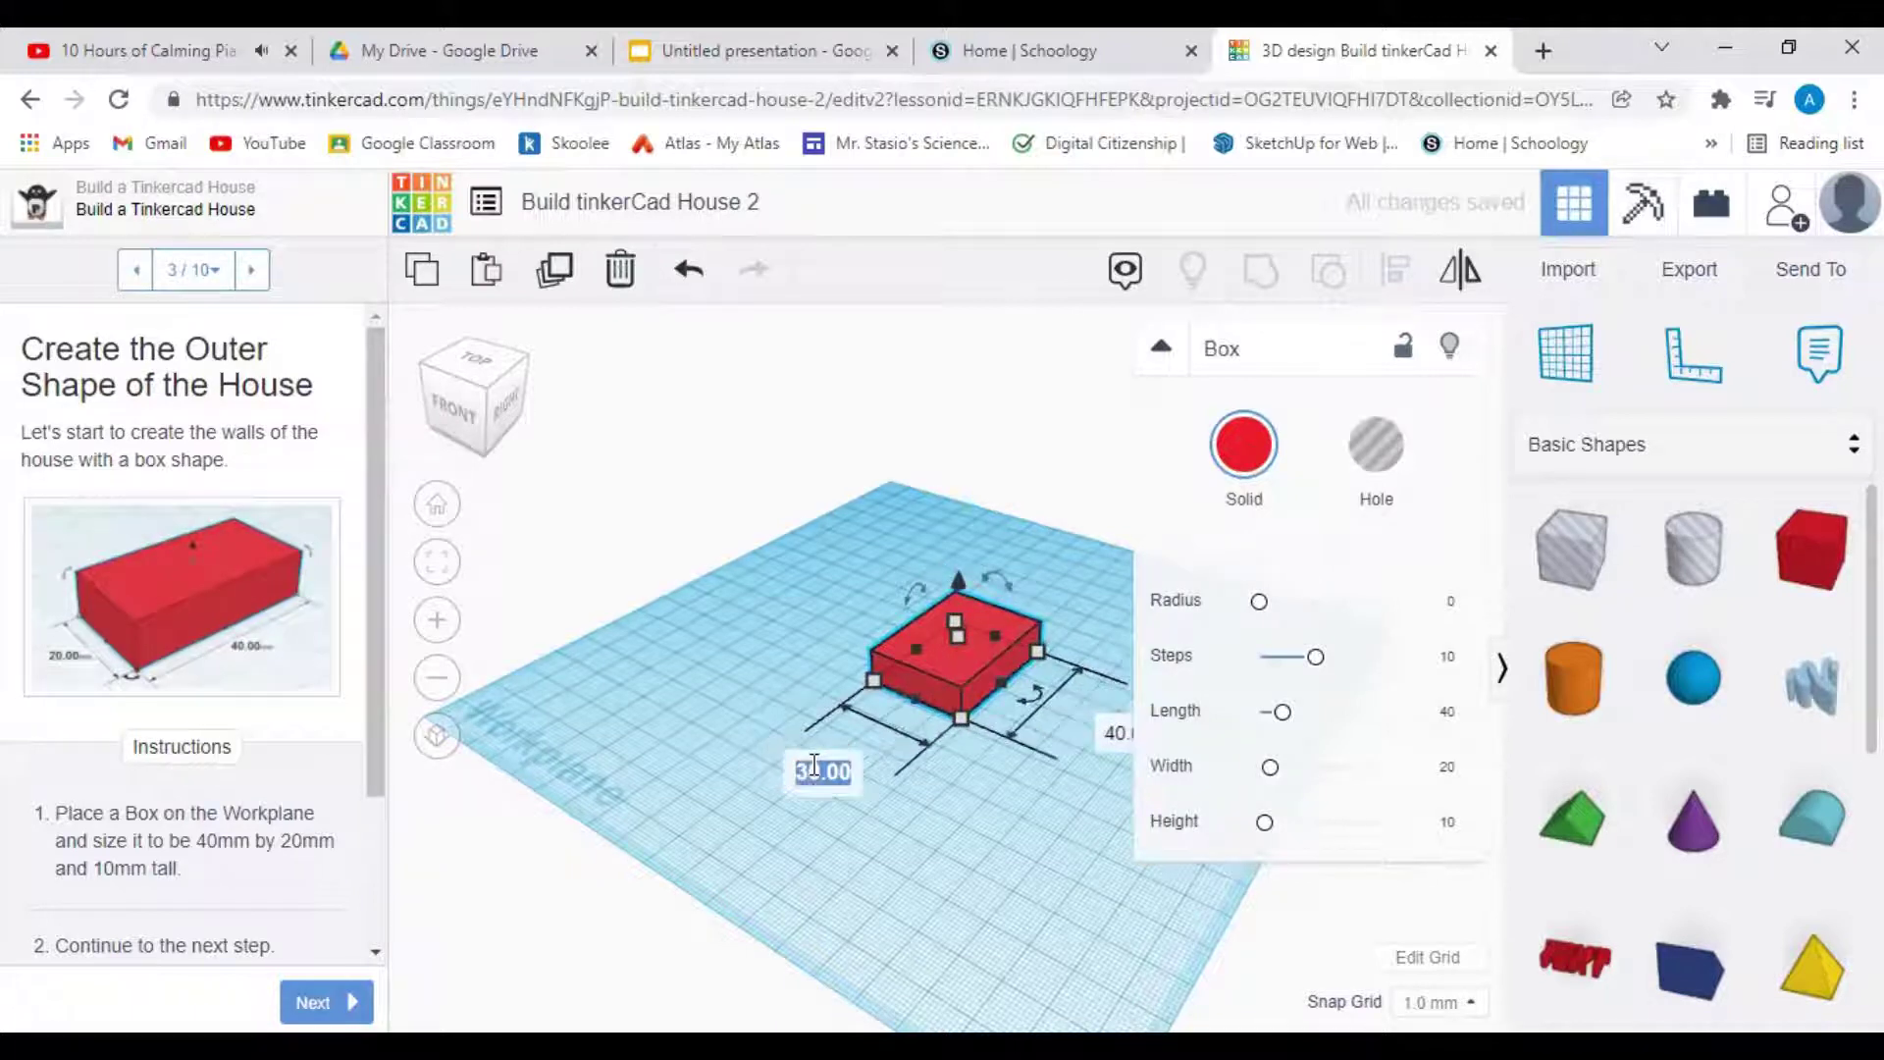
text(20)
key(Return)
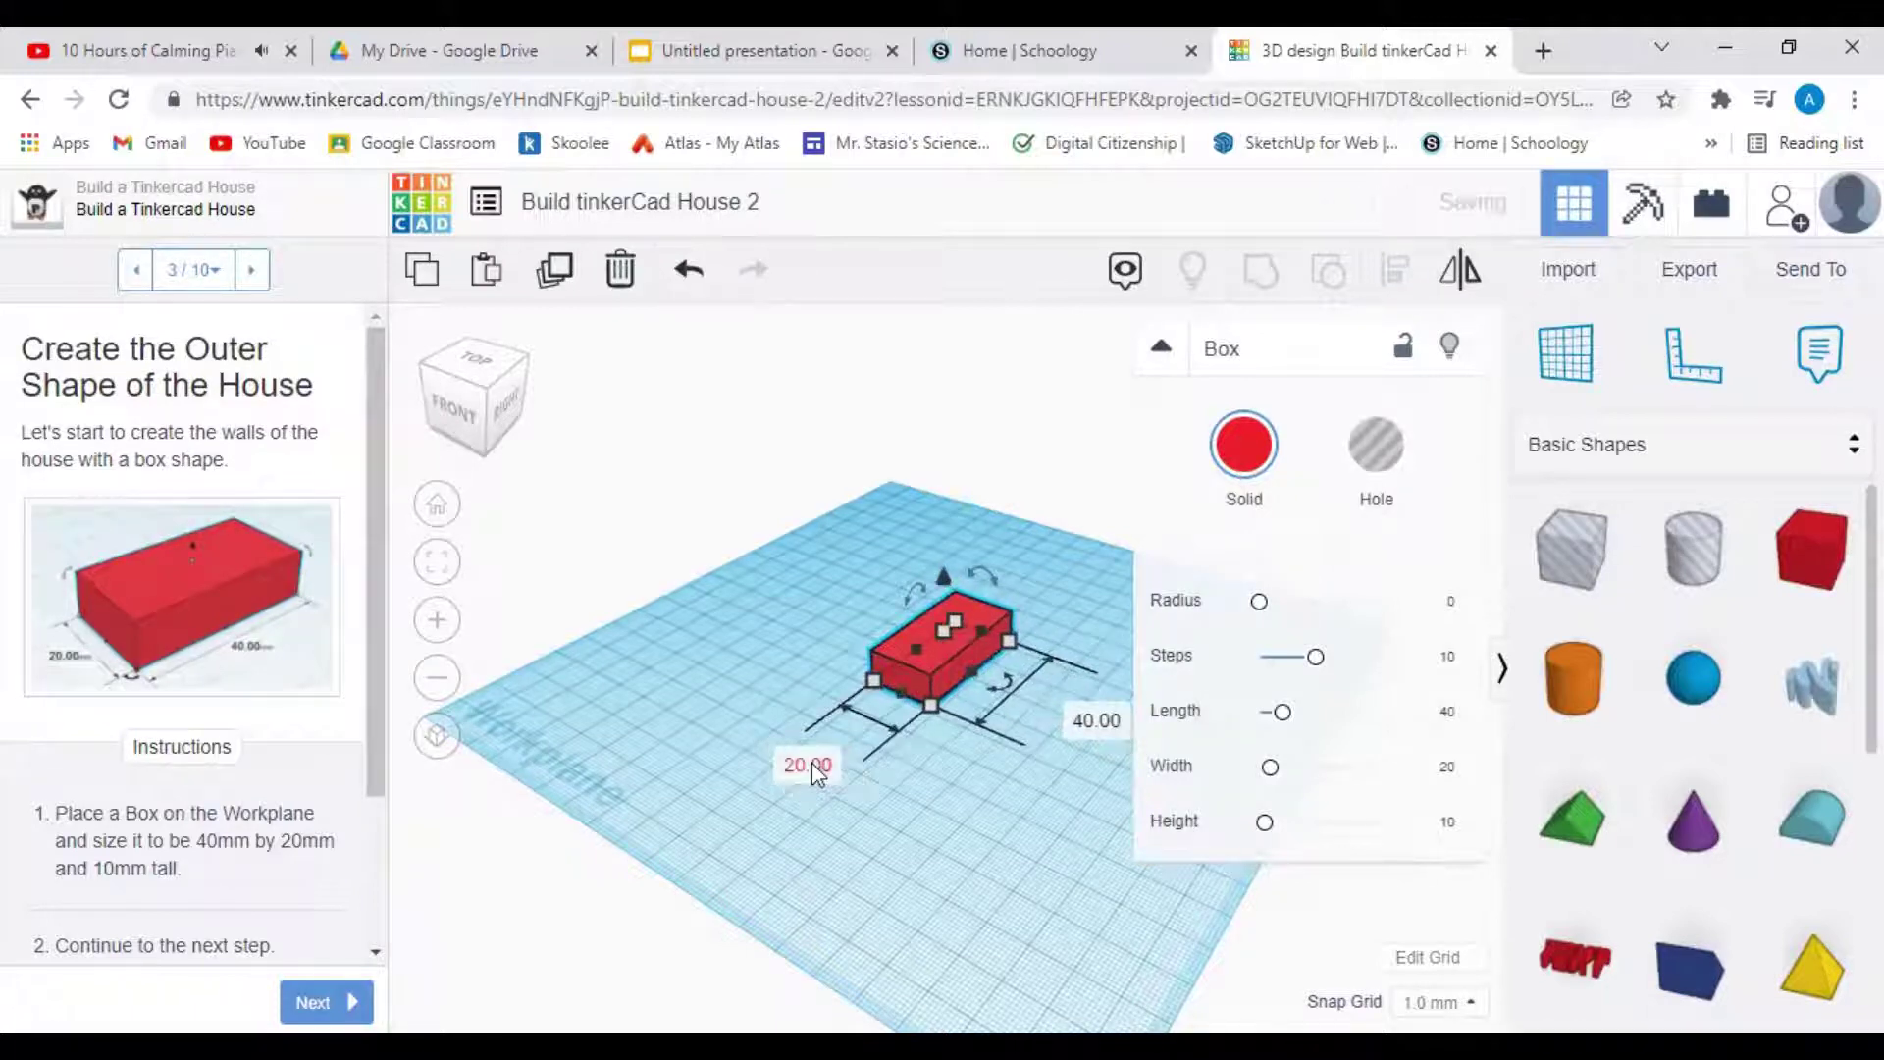
click(927, 867)
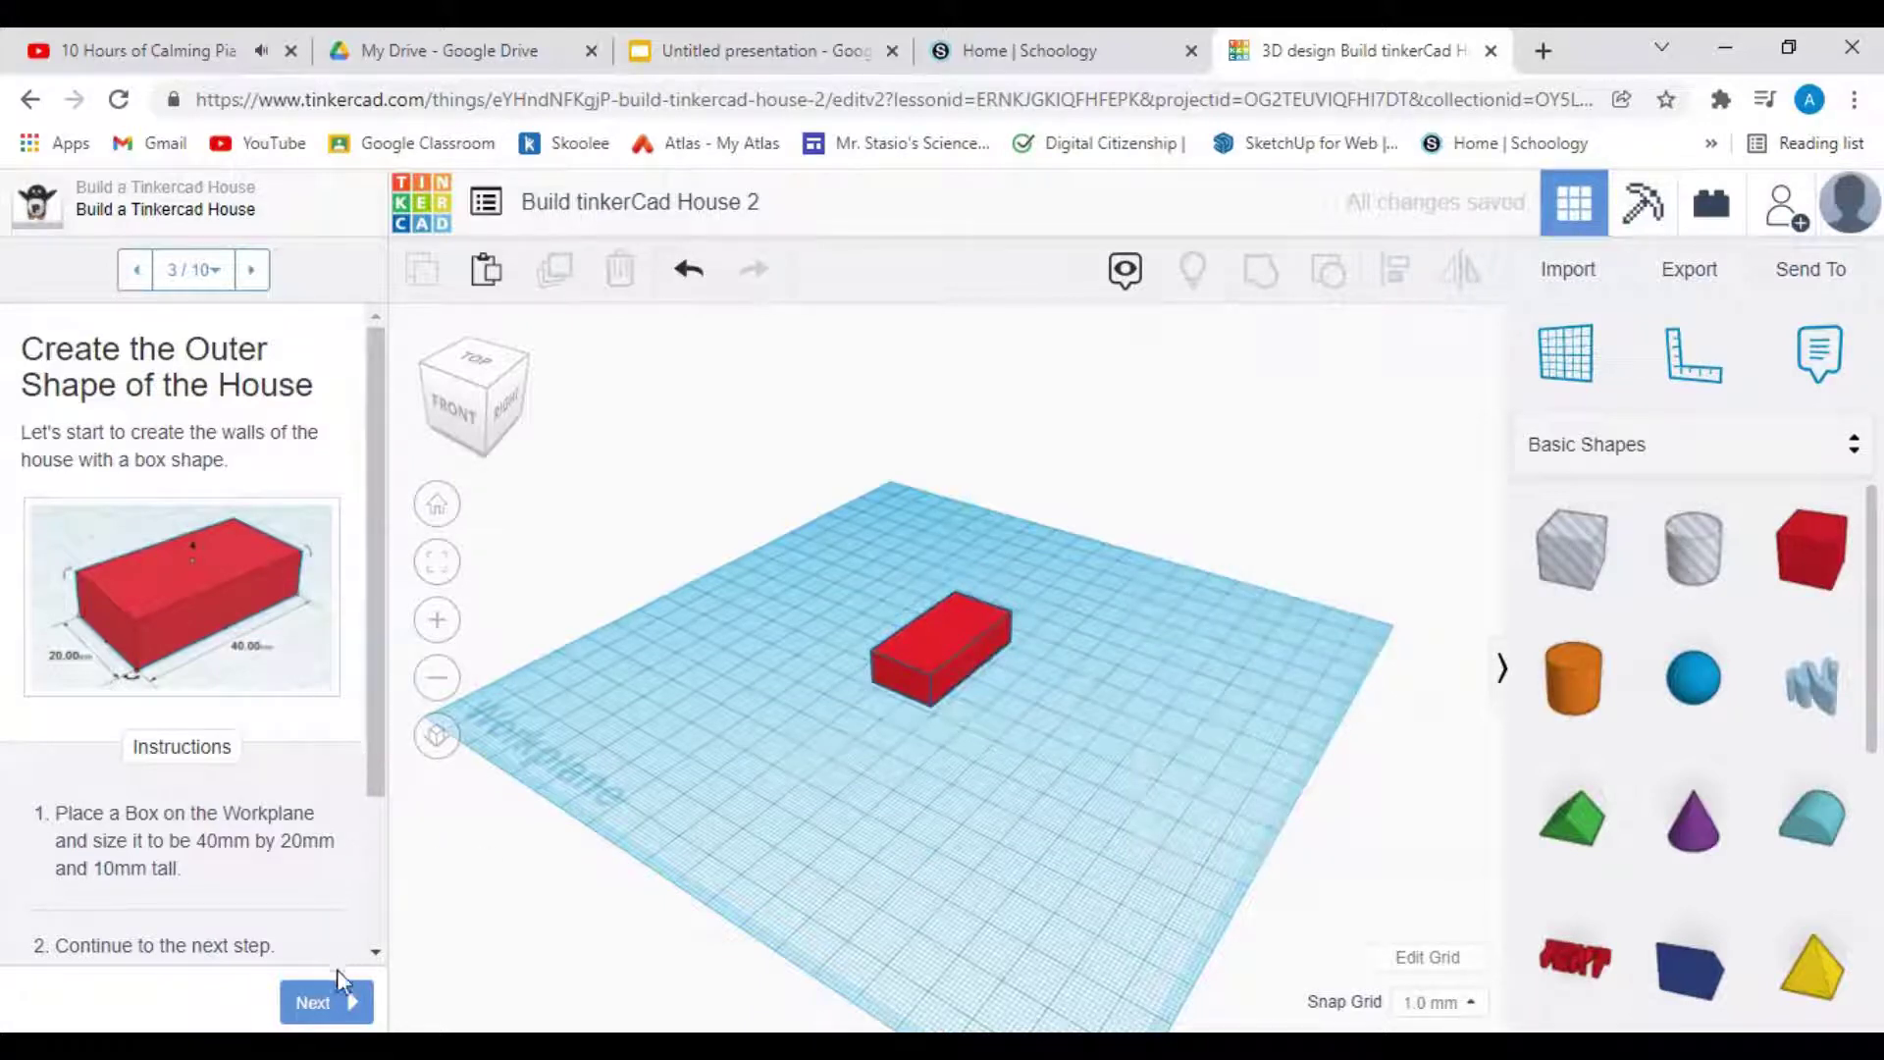
Step: Advance the lesson to step 4 and duplicate the red box in place
click(329, 1001)
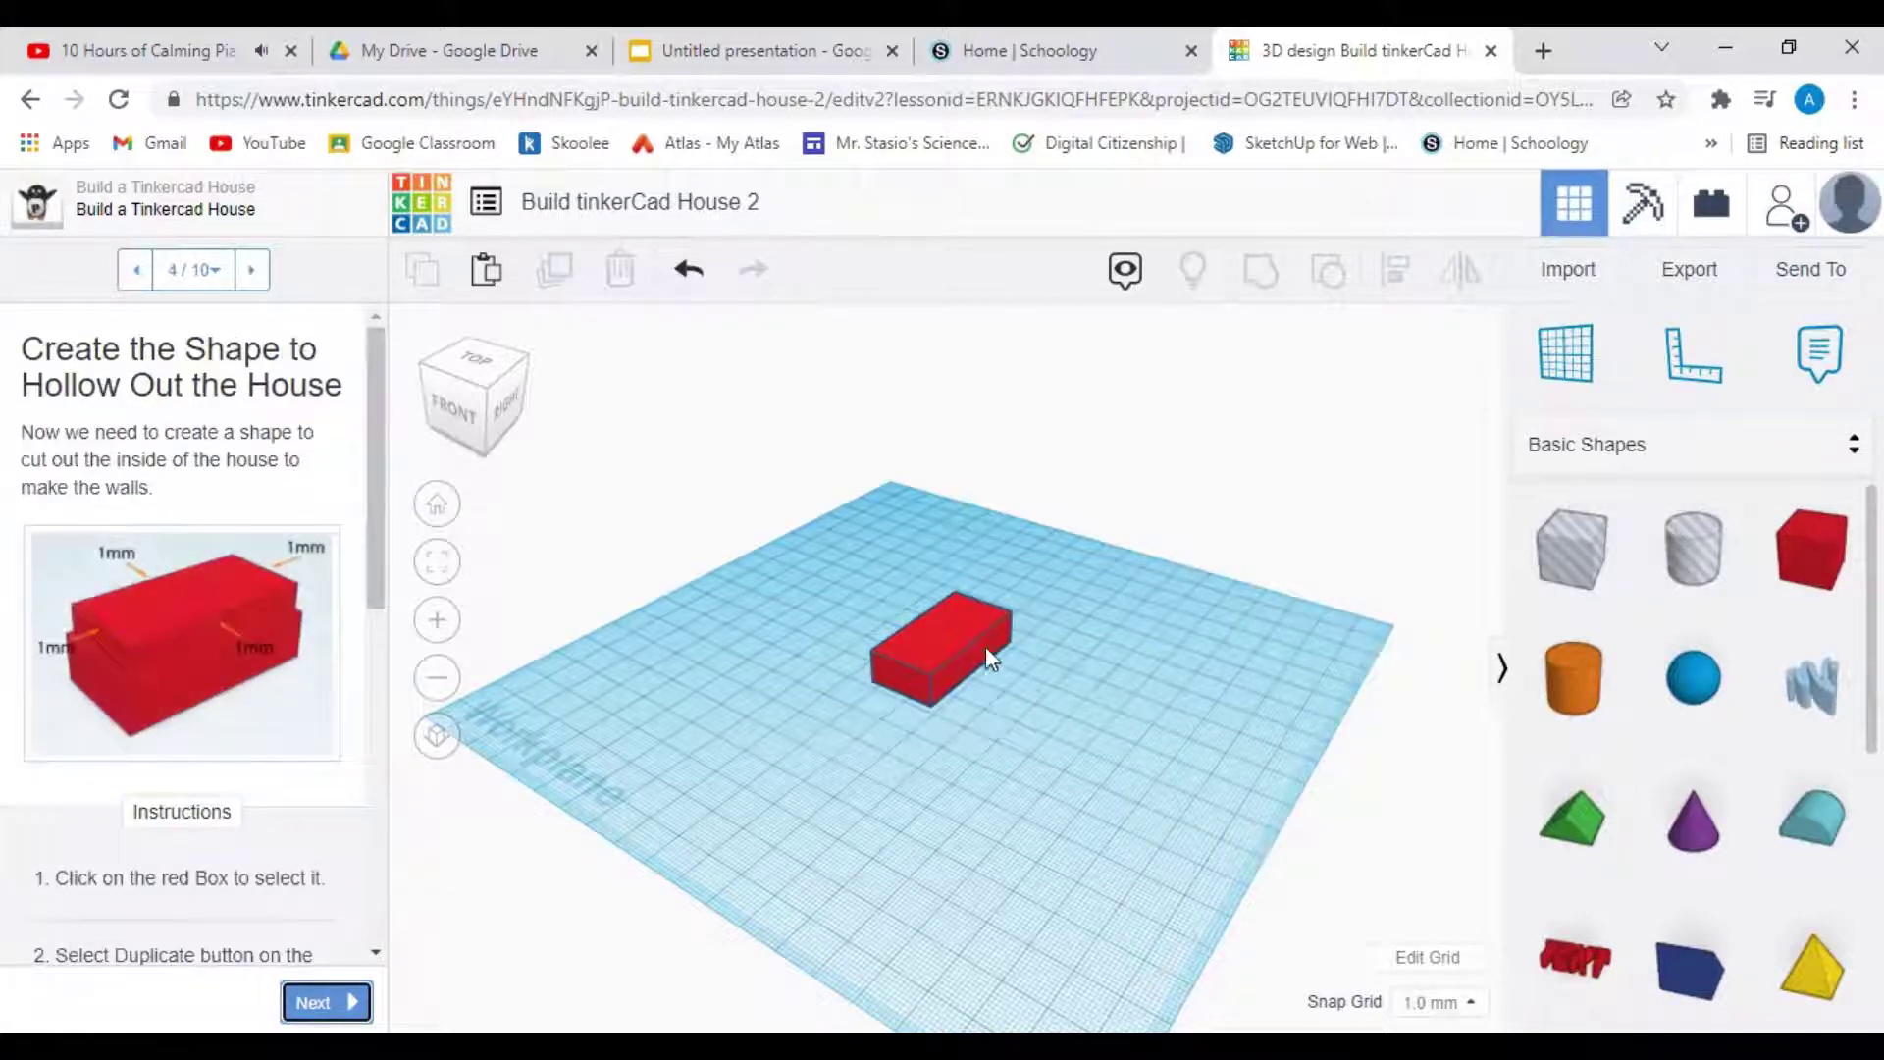
click(924, 658)
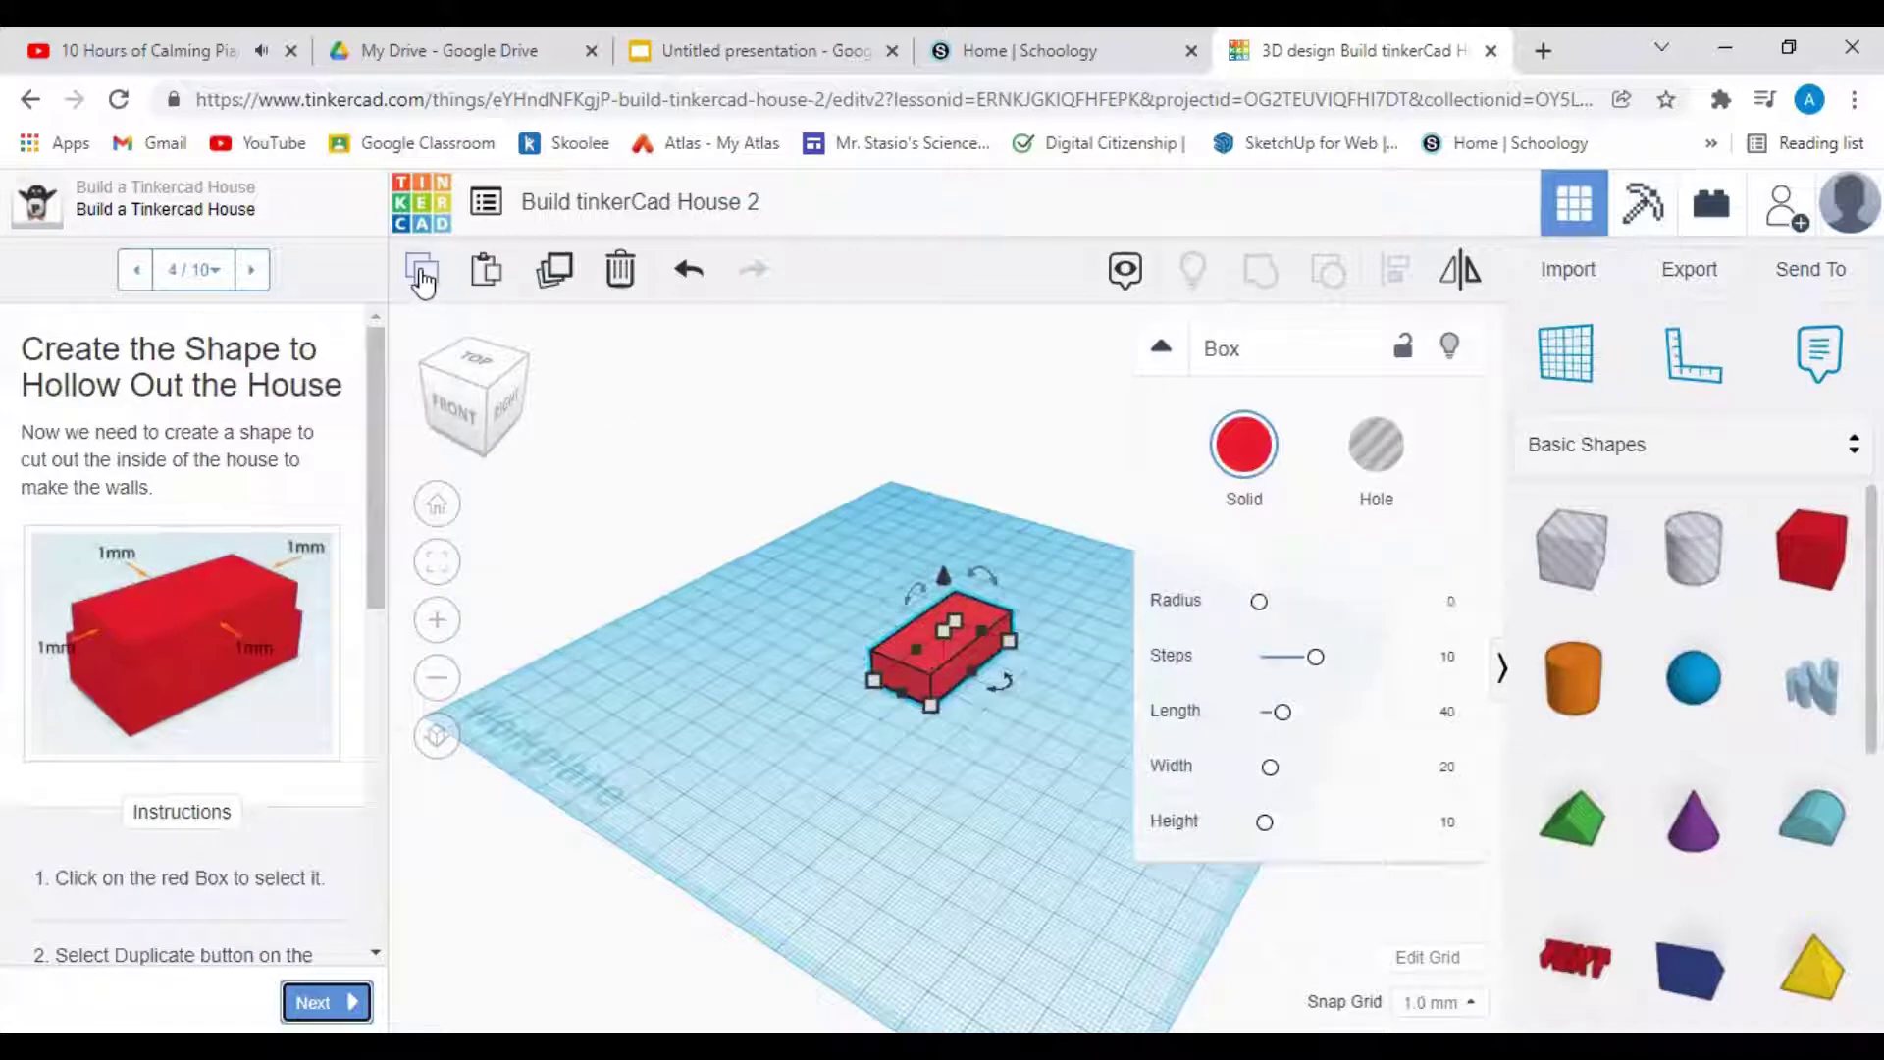
click(555, 273)
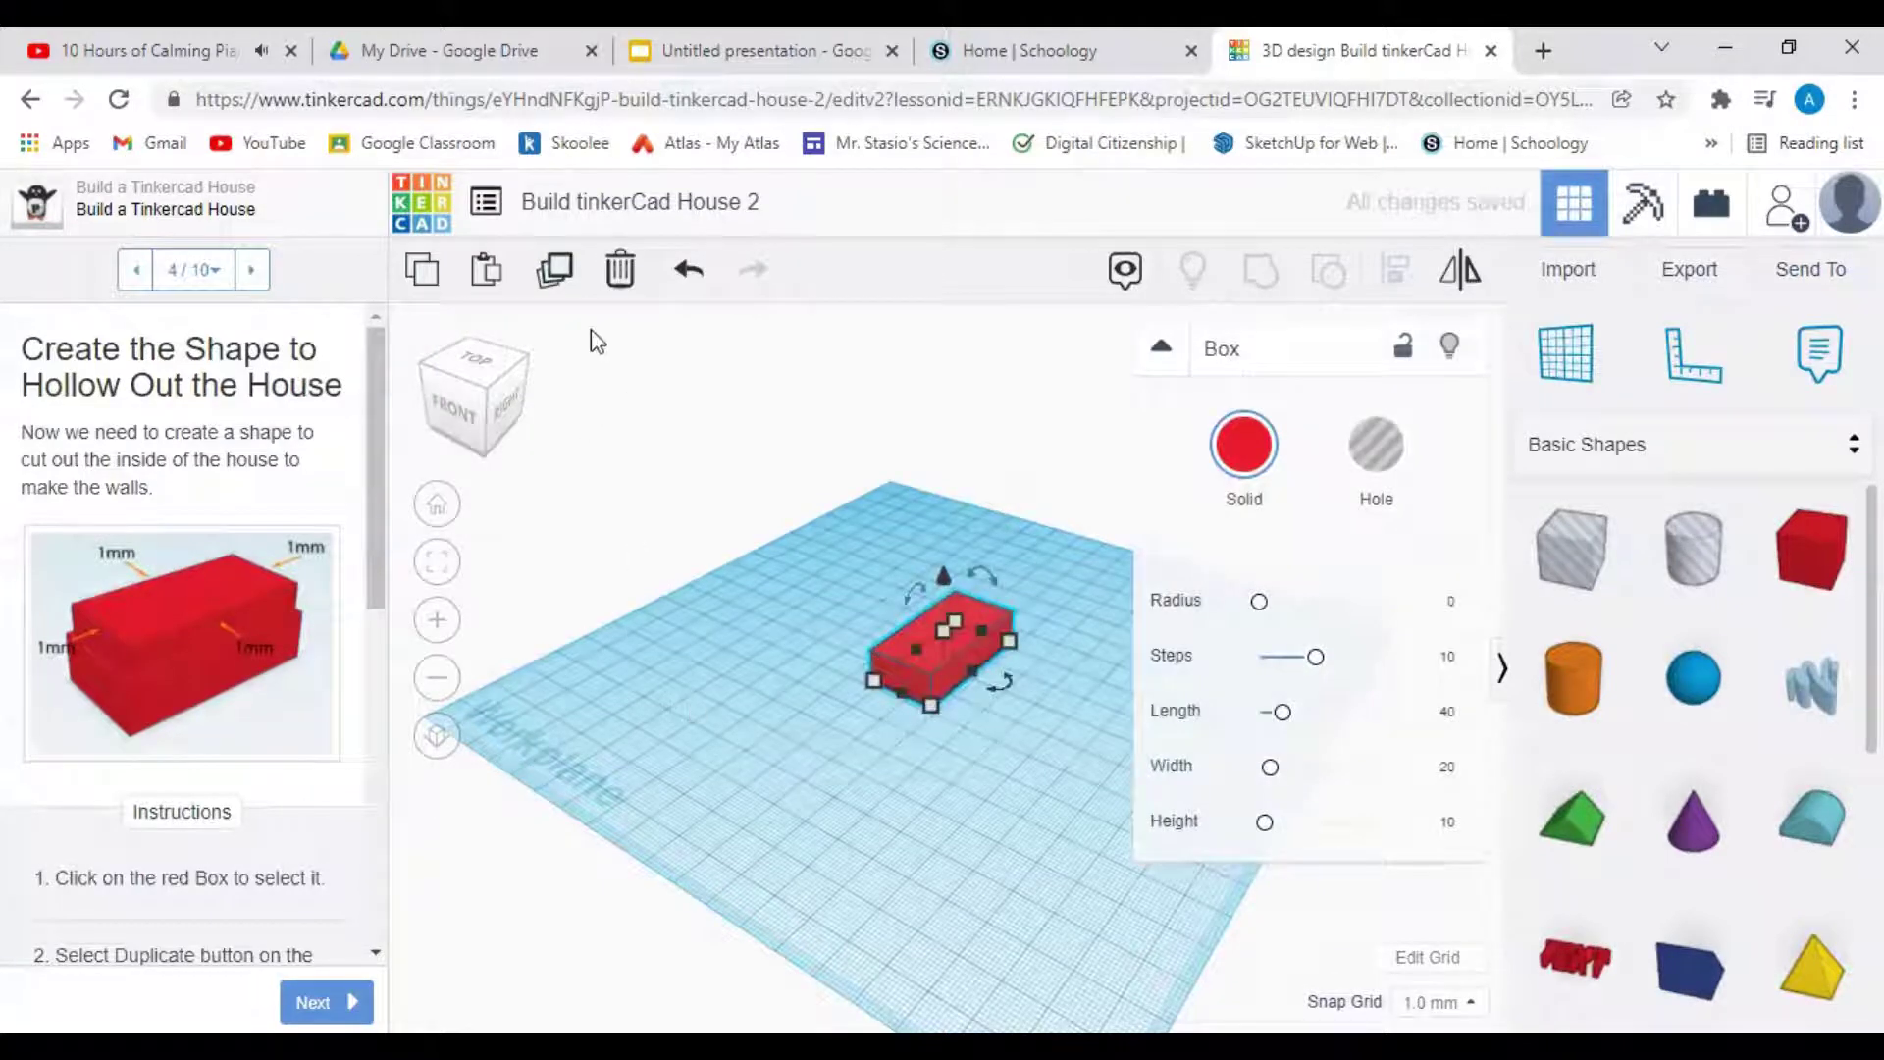
click(980, 767)
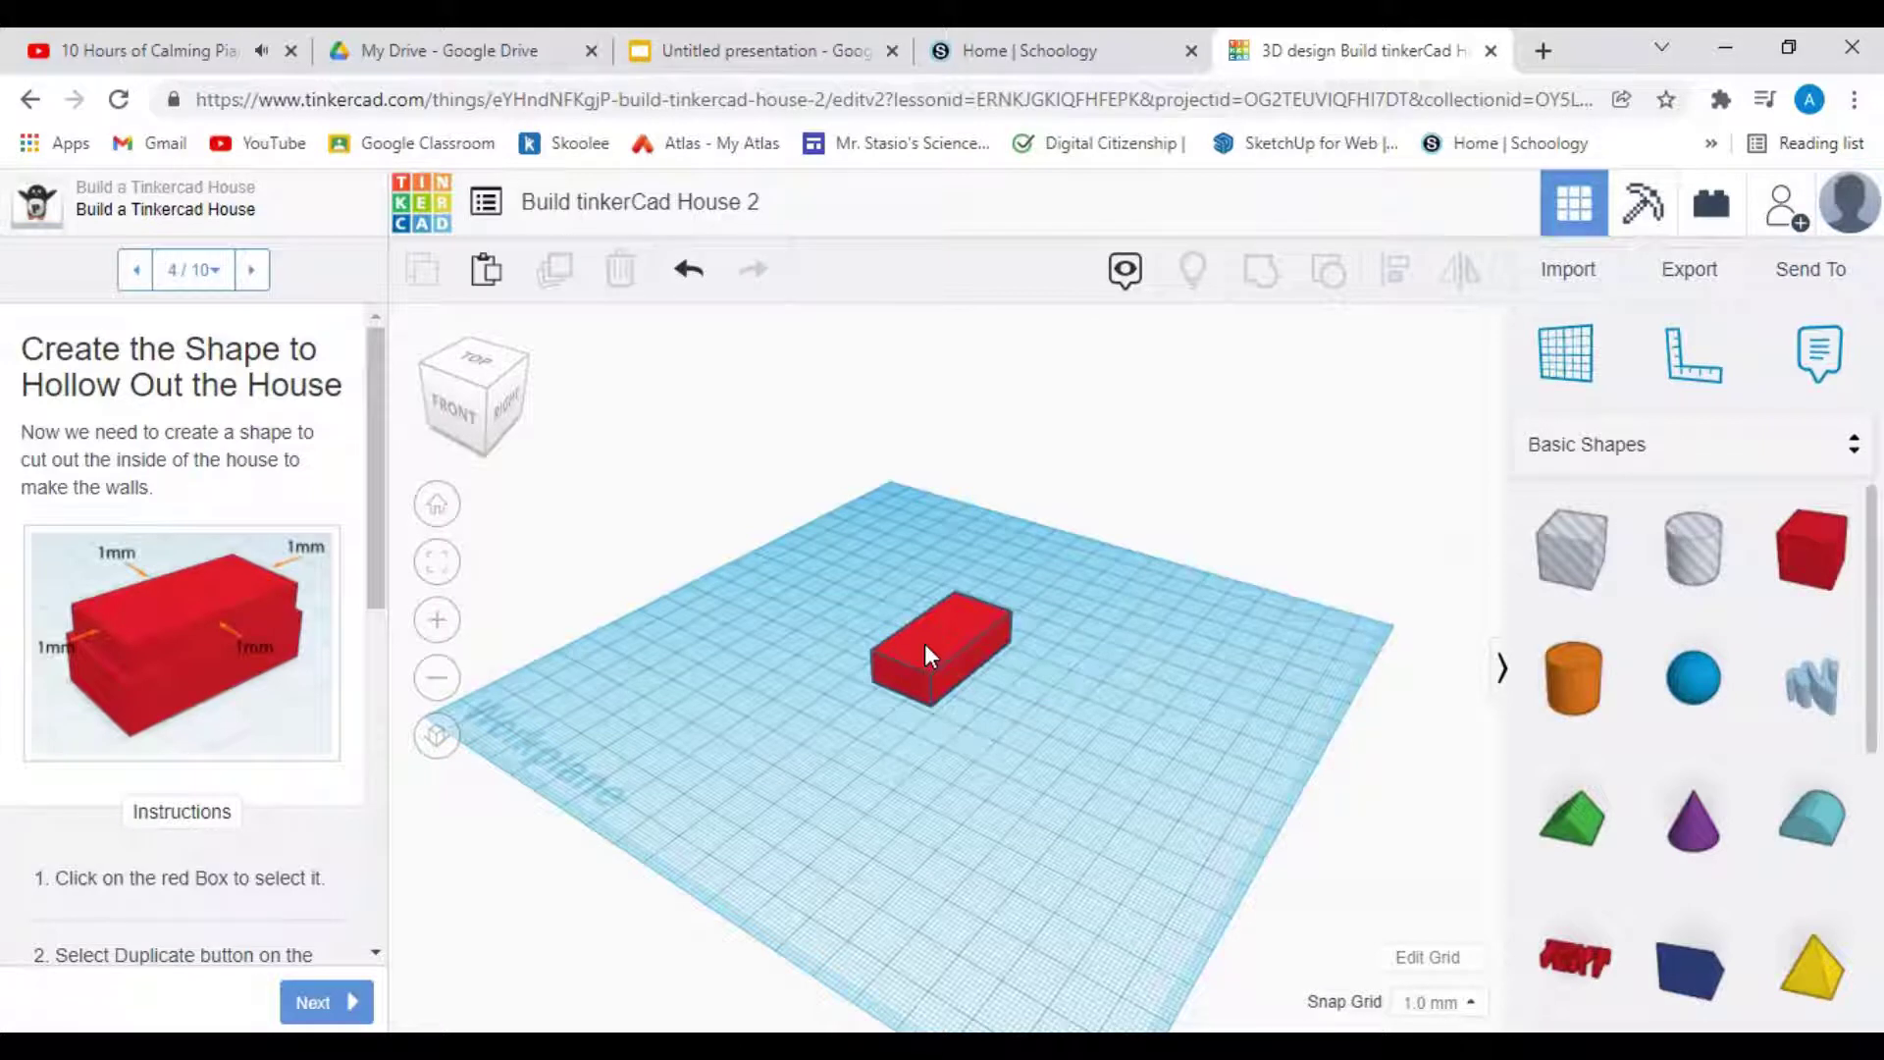
Step: Try moving the duplicate box away from the original and back over it, and undo both moves
click(909, 643)
key(ctrl+d)
drag(908, 644, 836, 600)
click(935, 785)
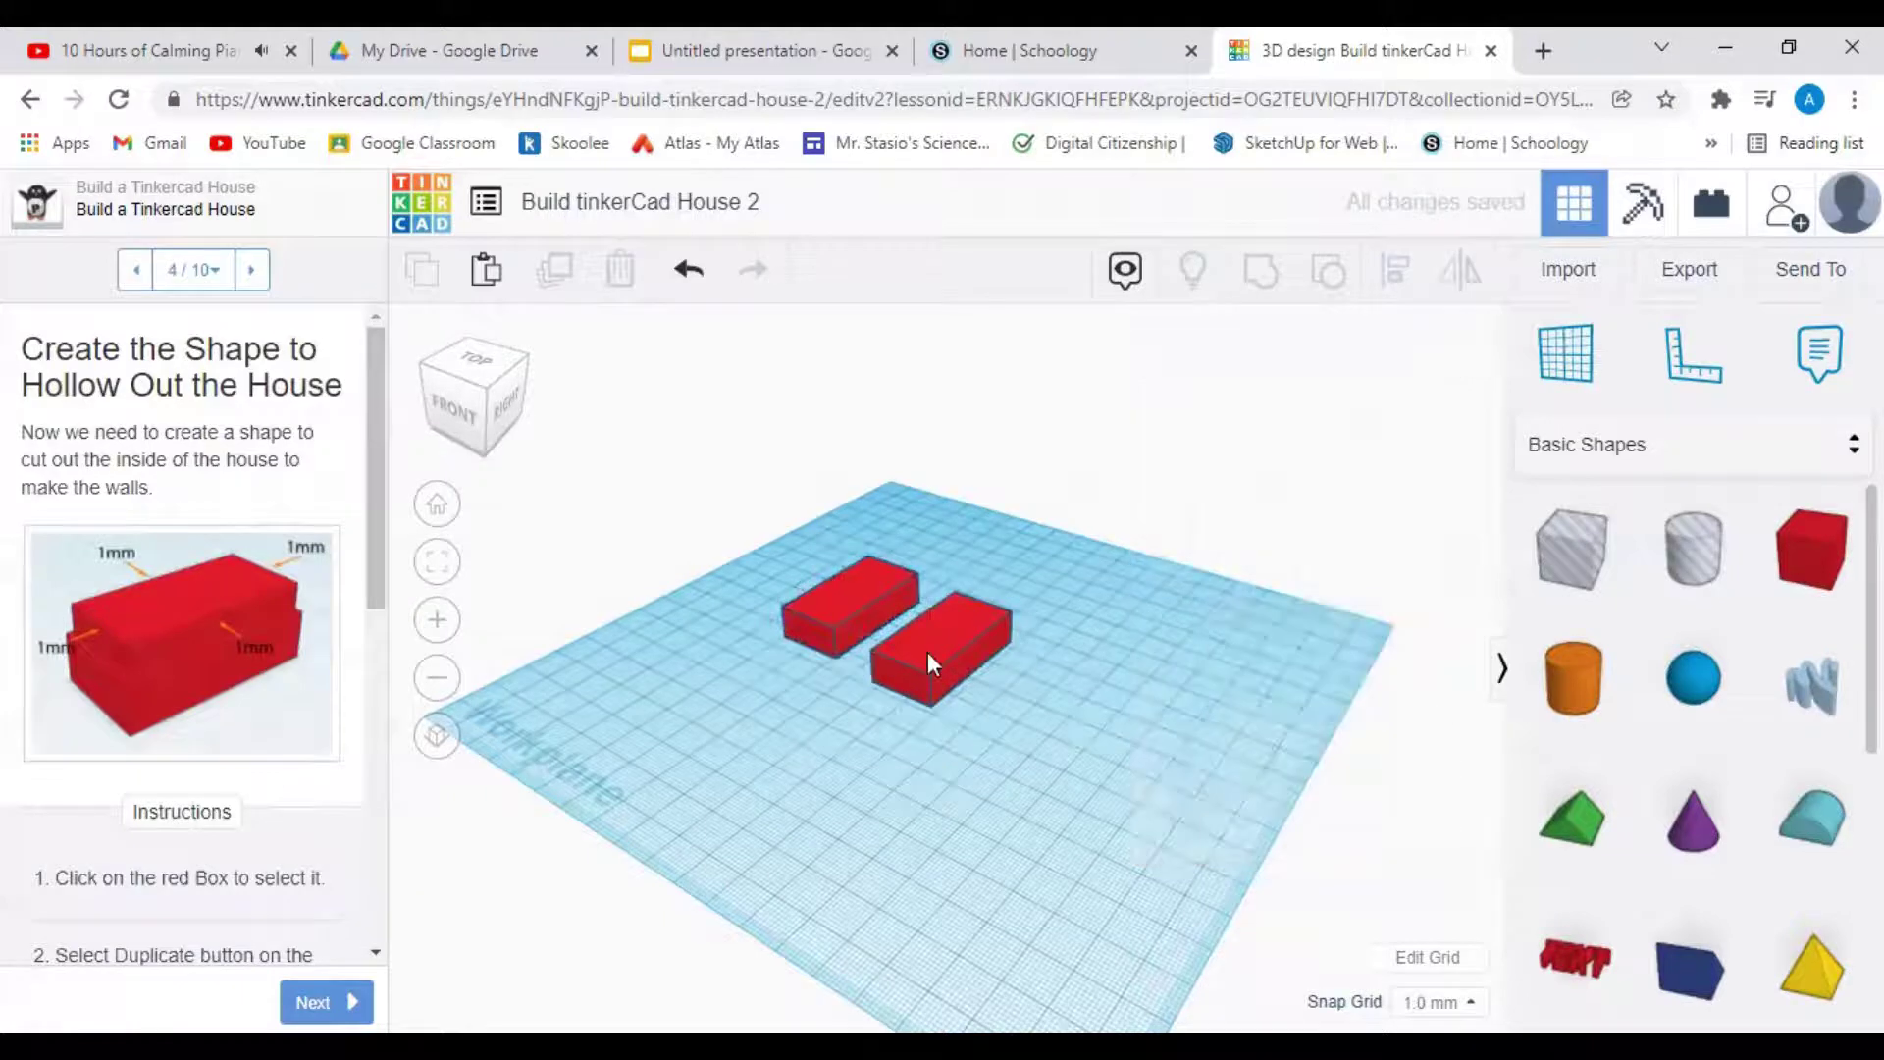
drag(823, 608, 898, 665)
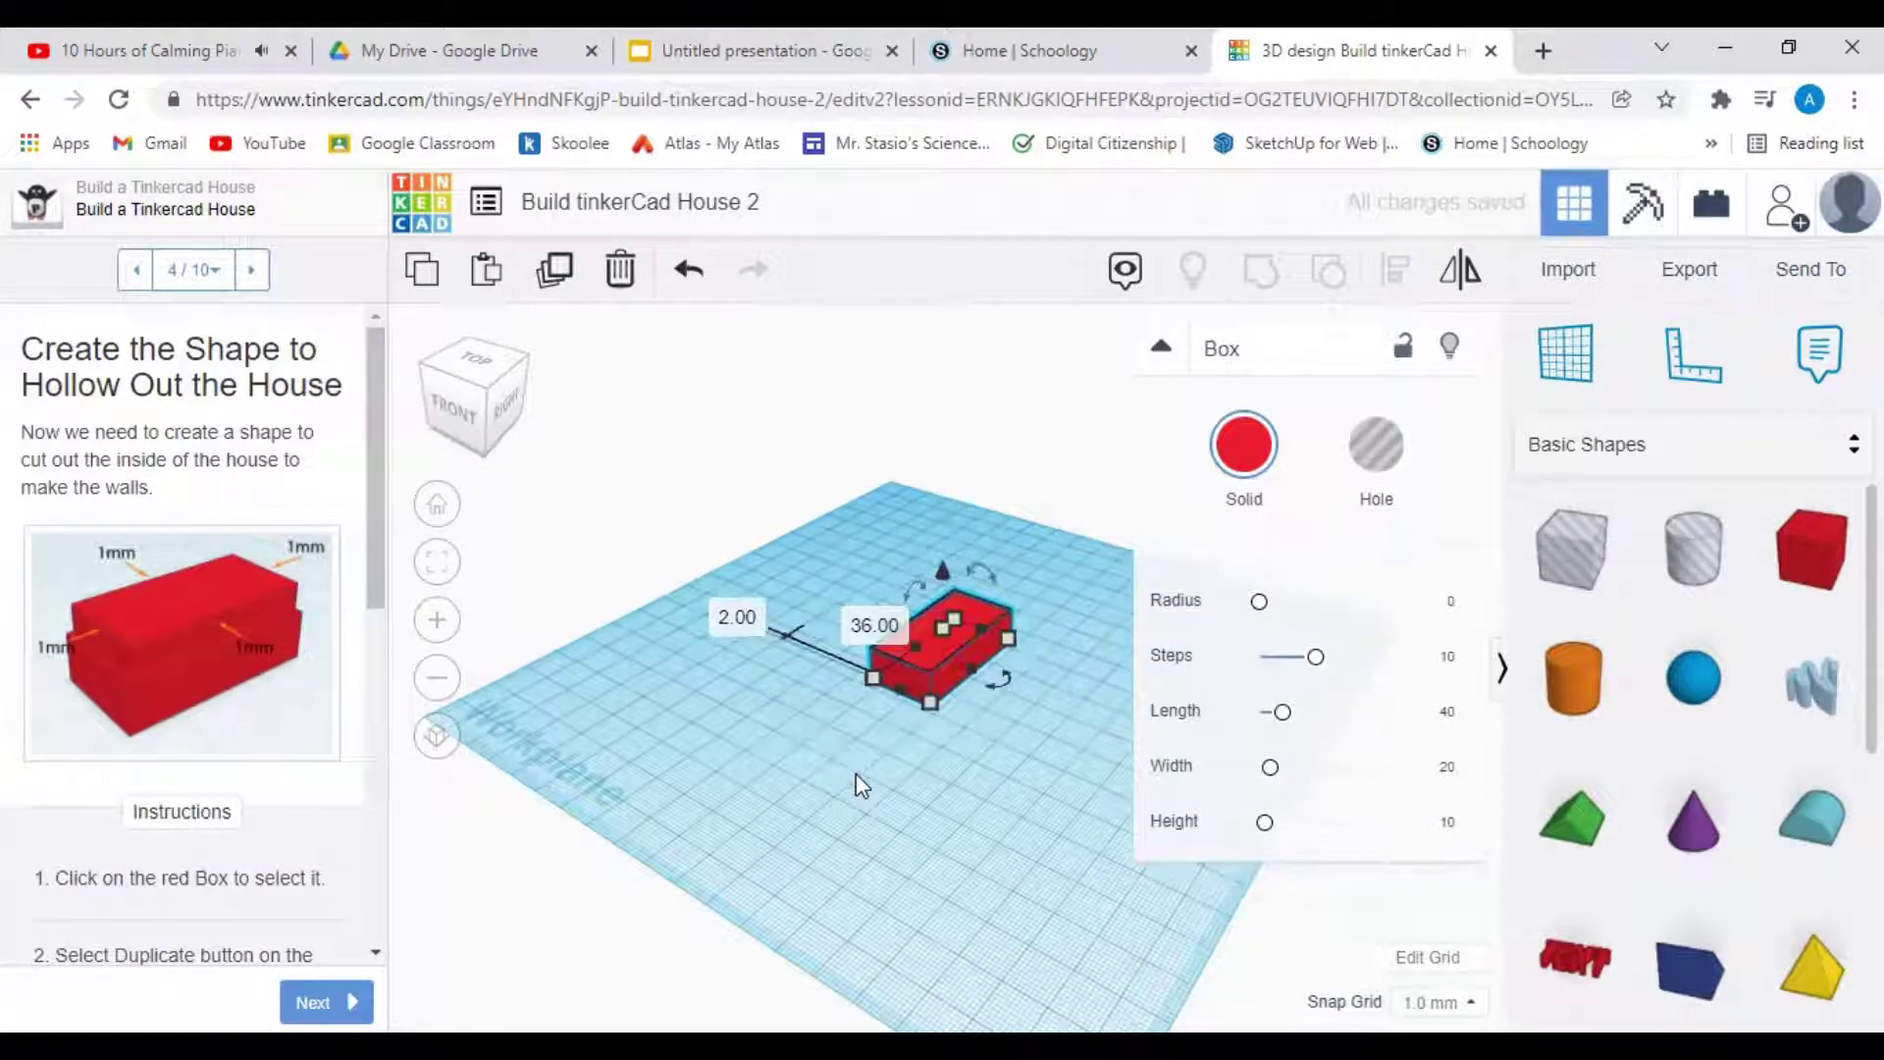
key(ctrl+z)
key(ctrl+z)
click(861, 772)
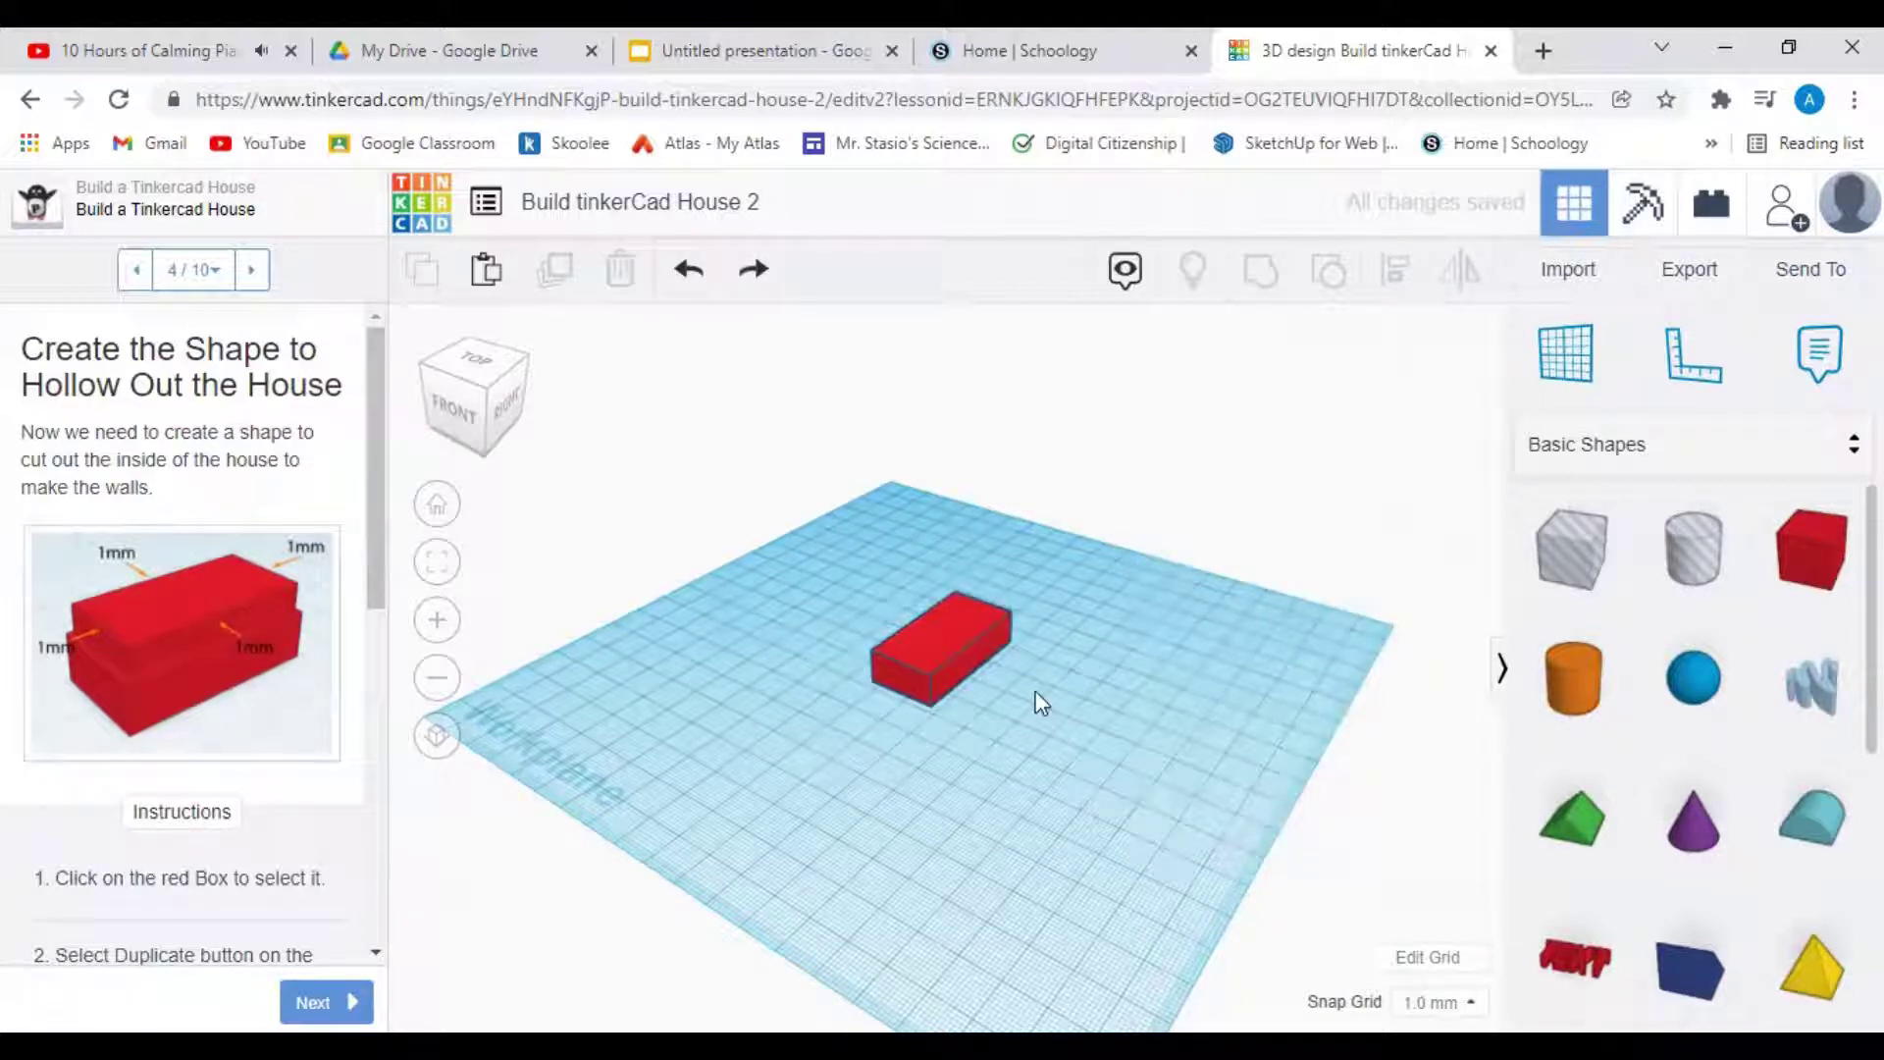
click(932, 645)
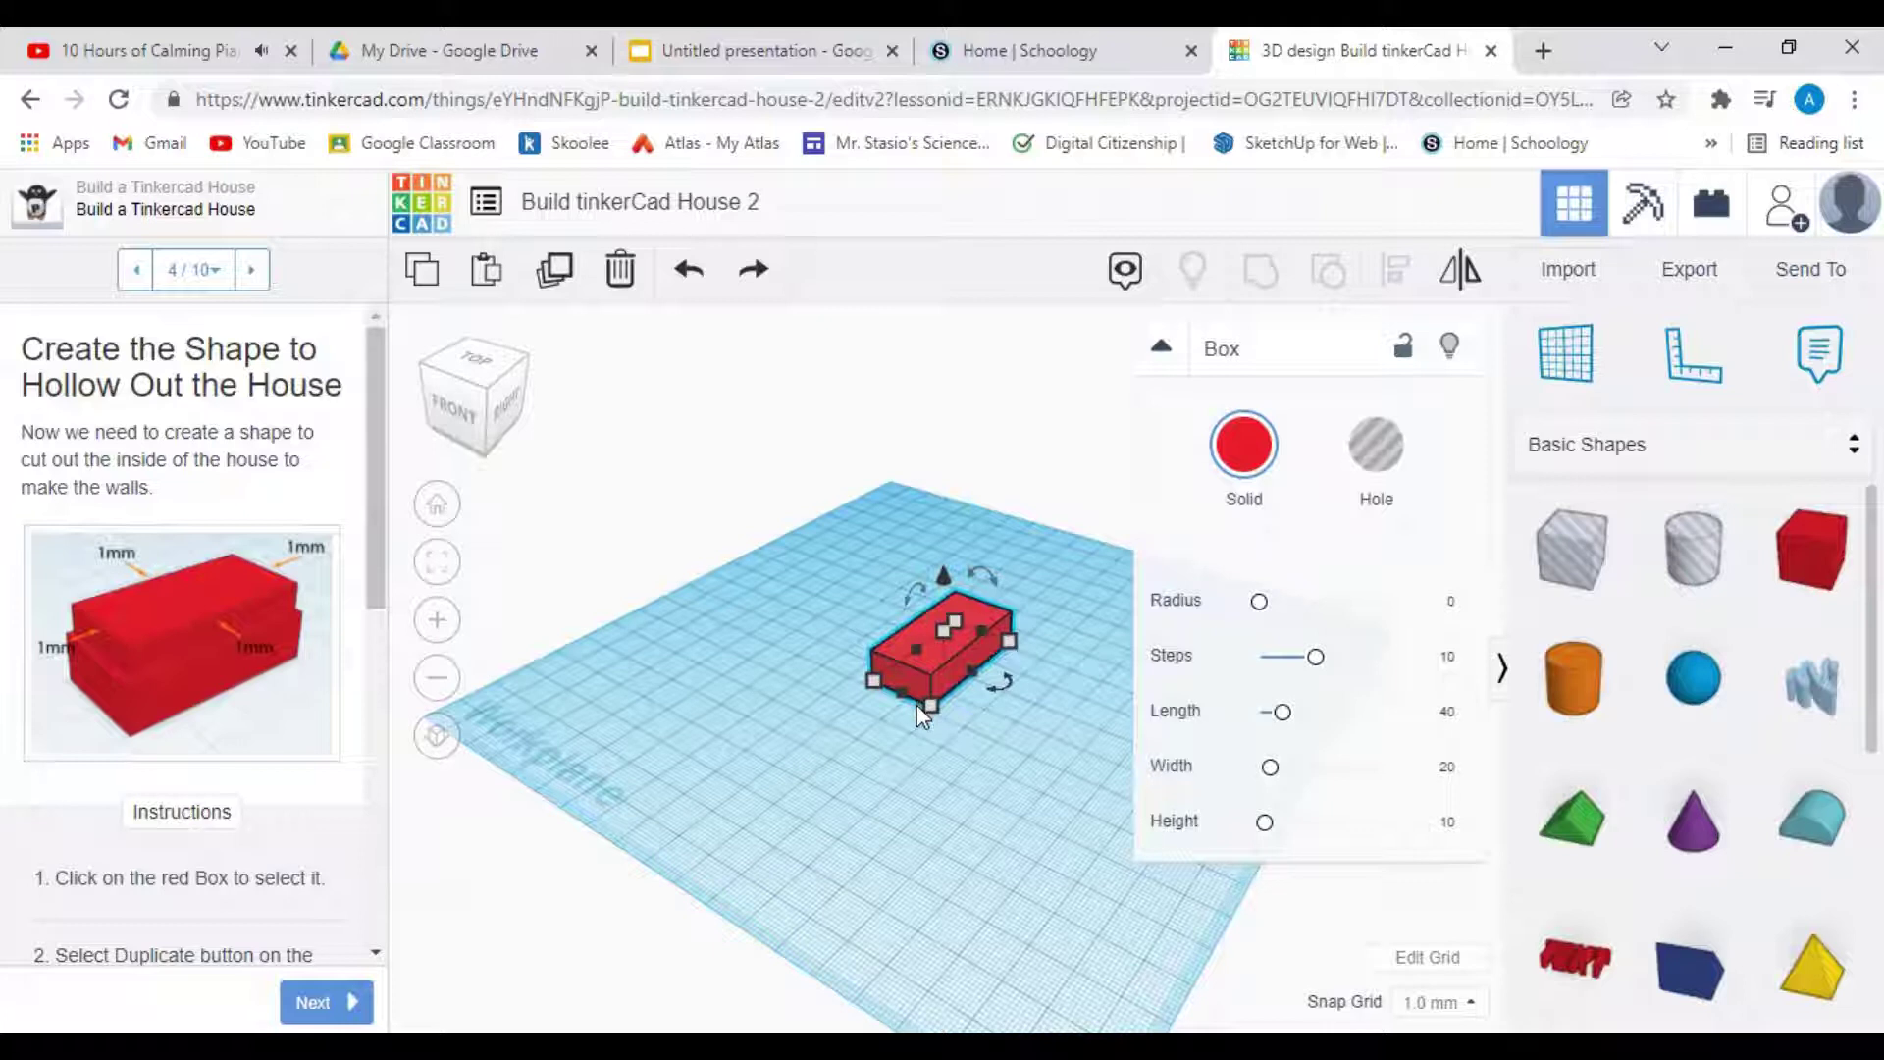
mouse_move(916, 707)
click(877, 756)
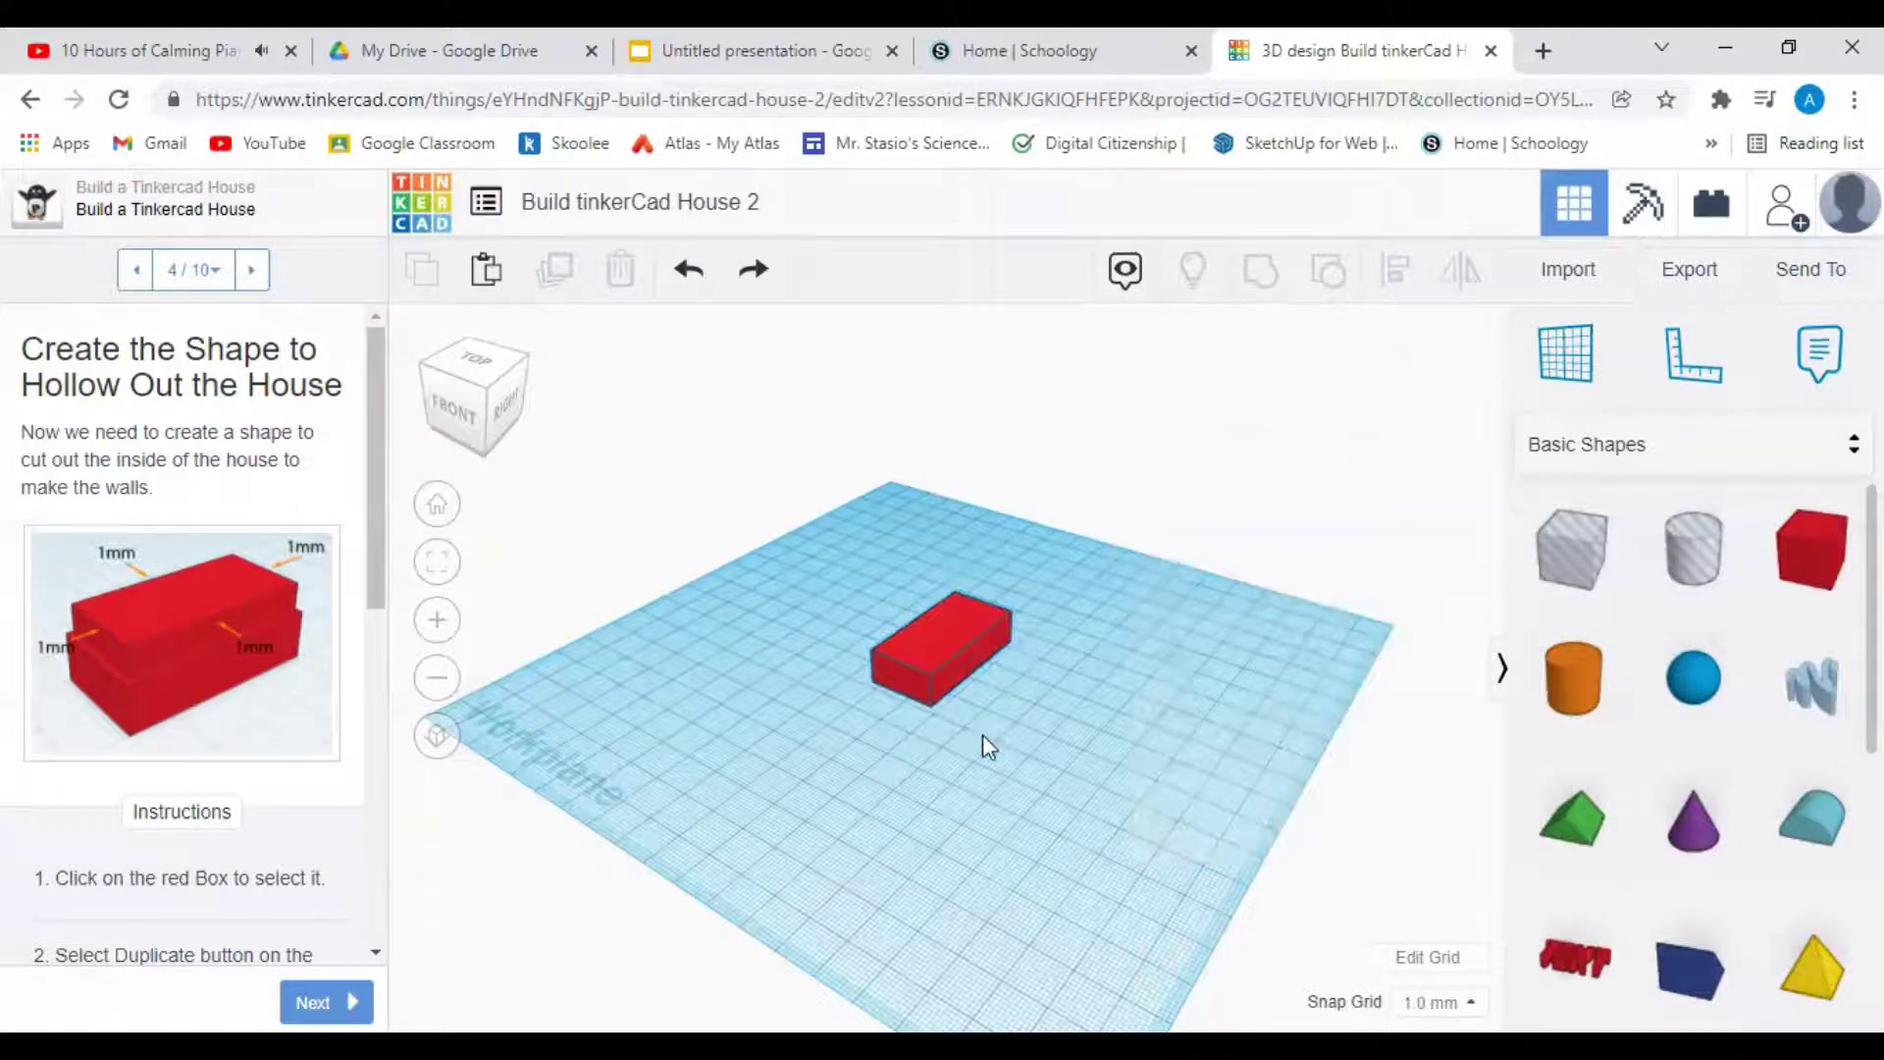
Step: Resize the overlapping duplicate box to a length of 38 mm and a width of 18 mm
scroll(934, 734, up, 4)
scroll(936, 738, up, 5)
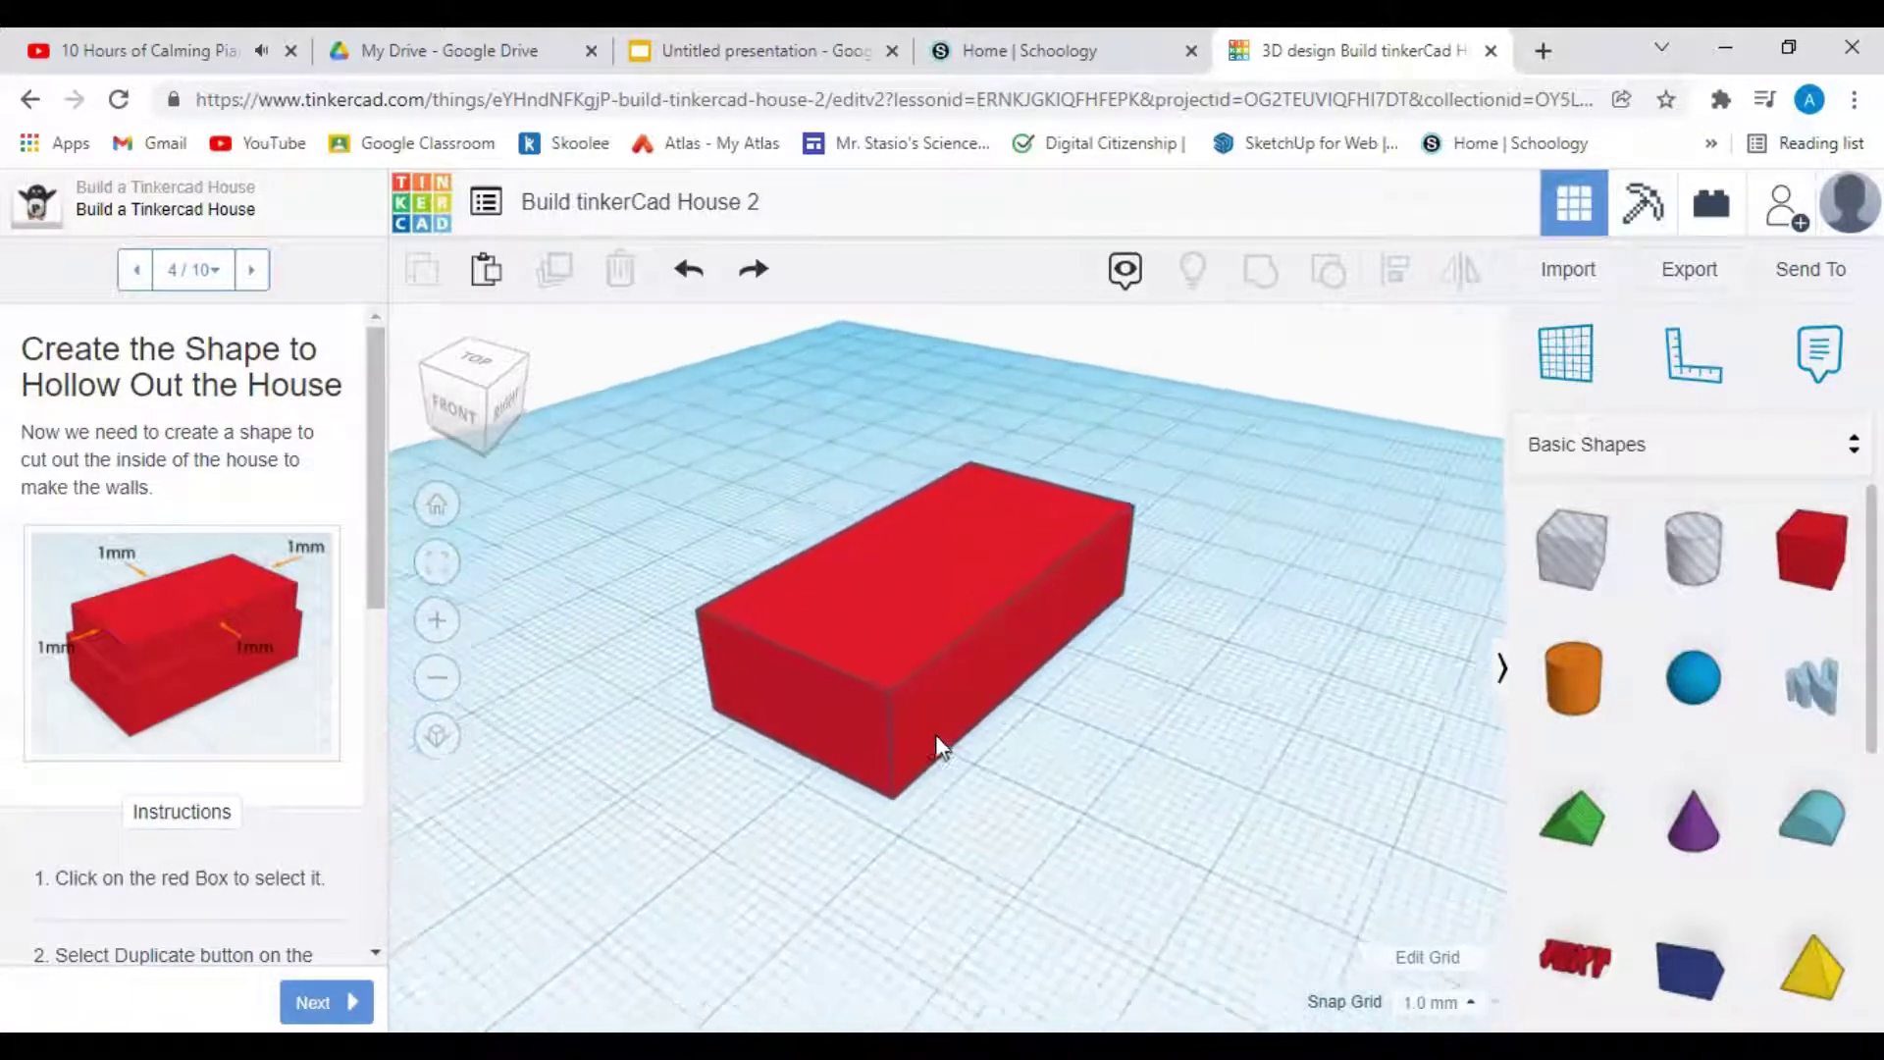
click(874, 638)
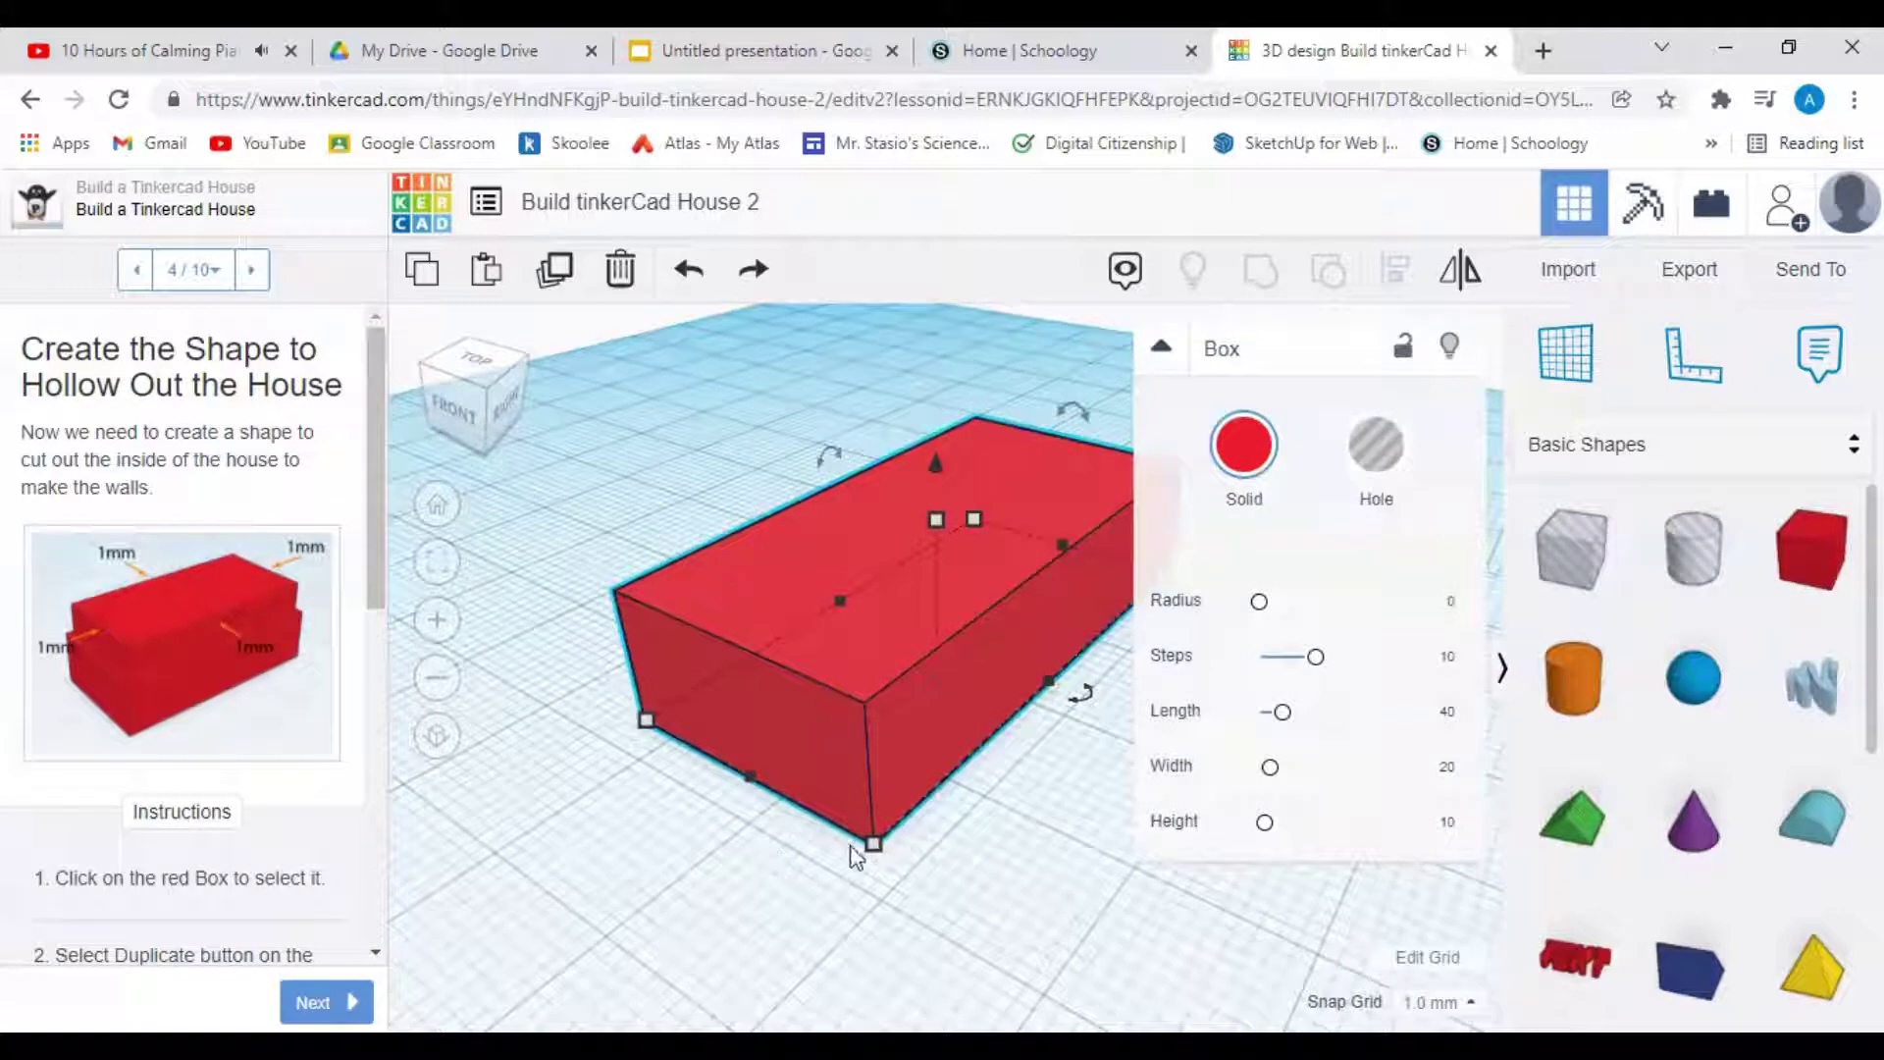
mouse_move(872, 846)
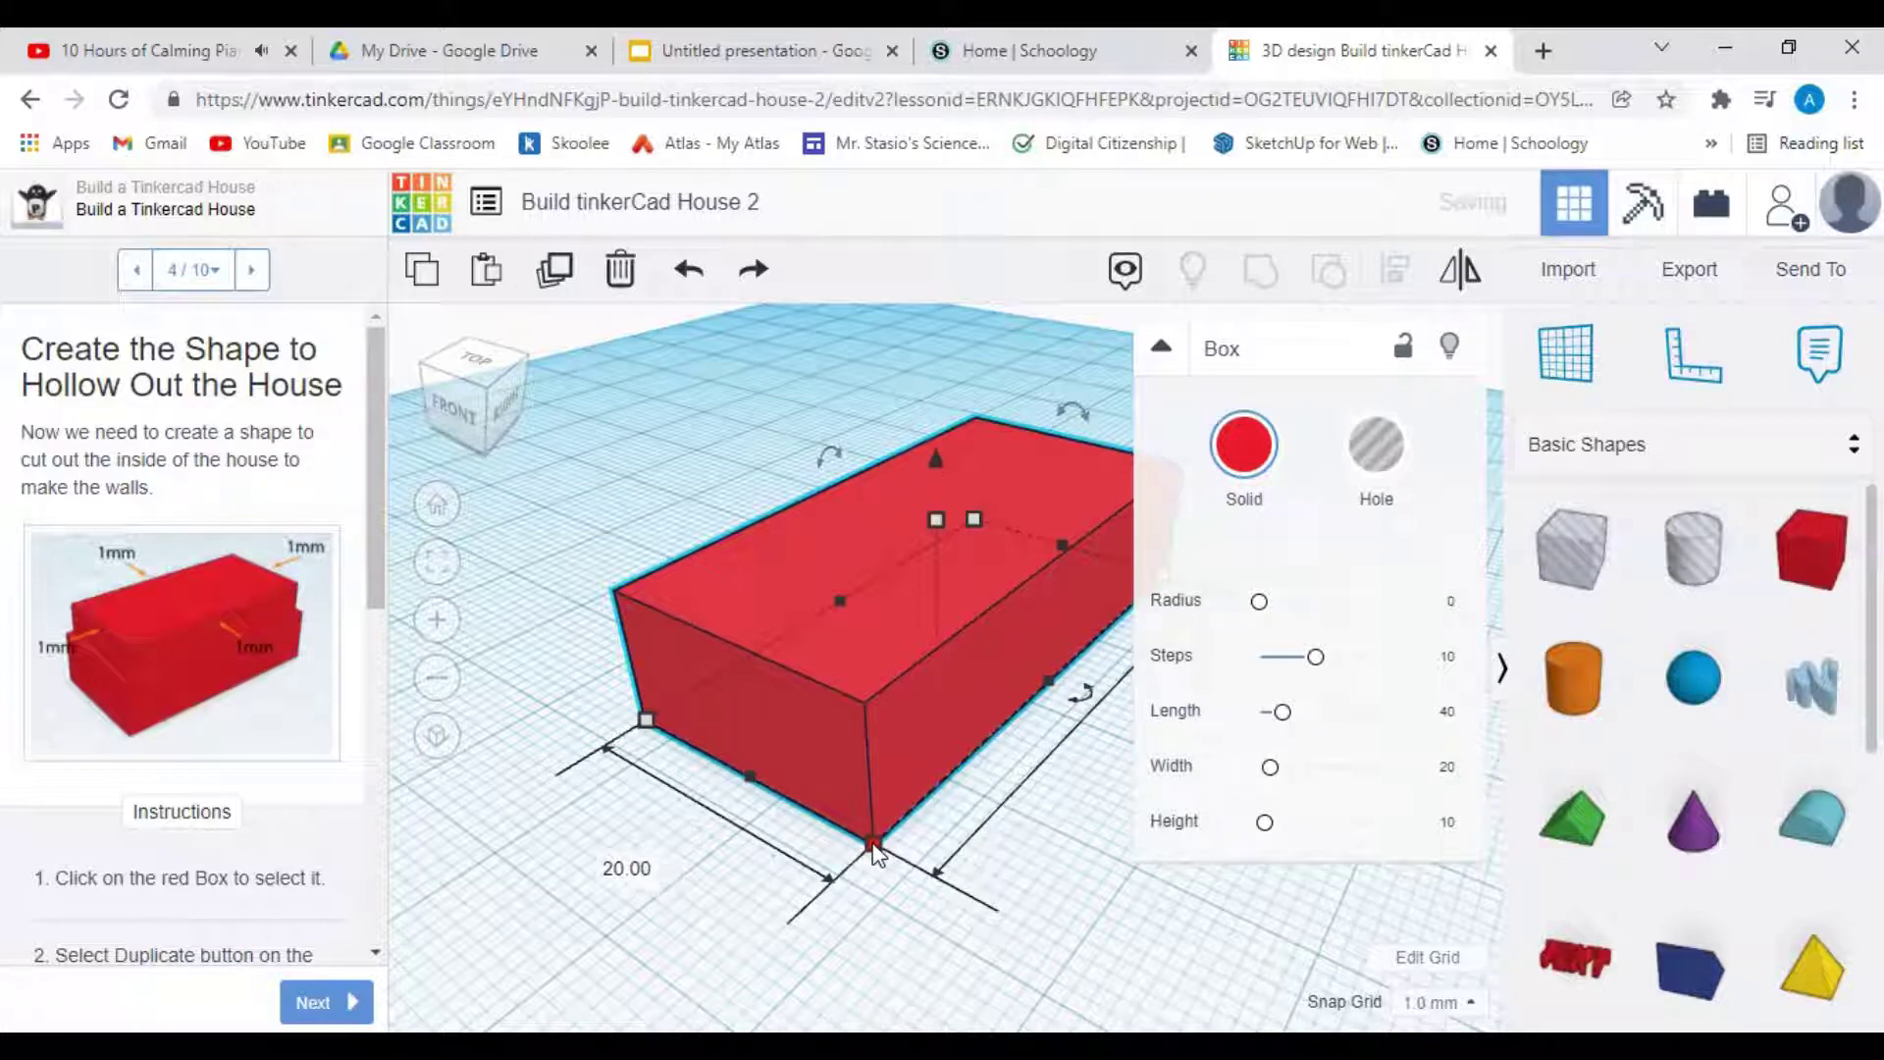
click(1449, 714)
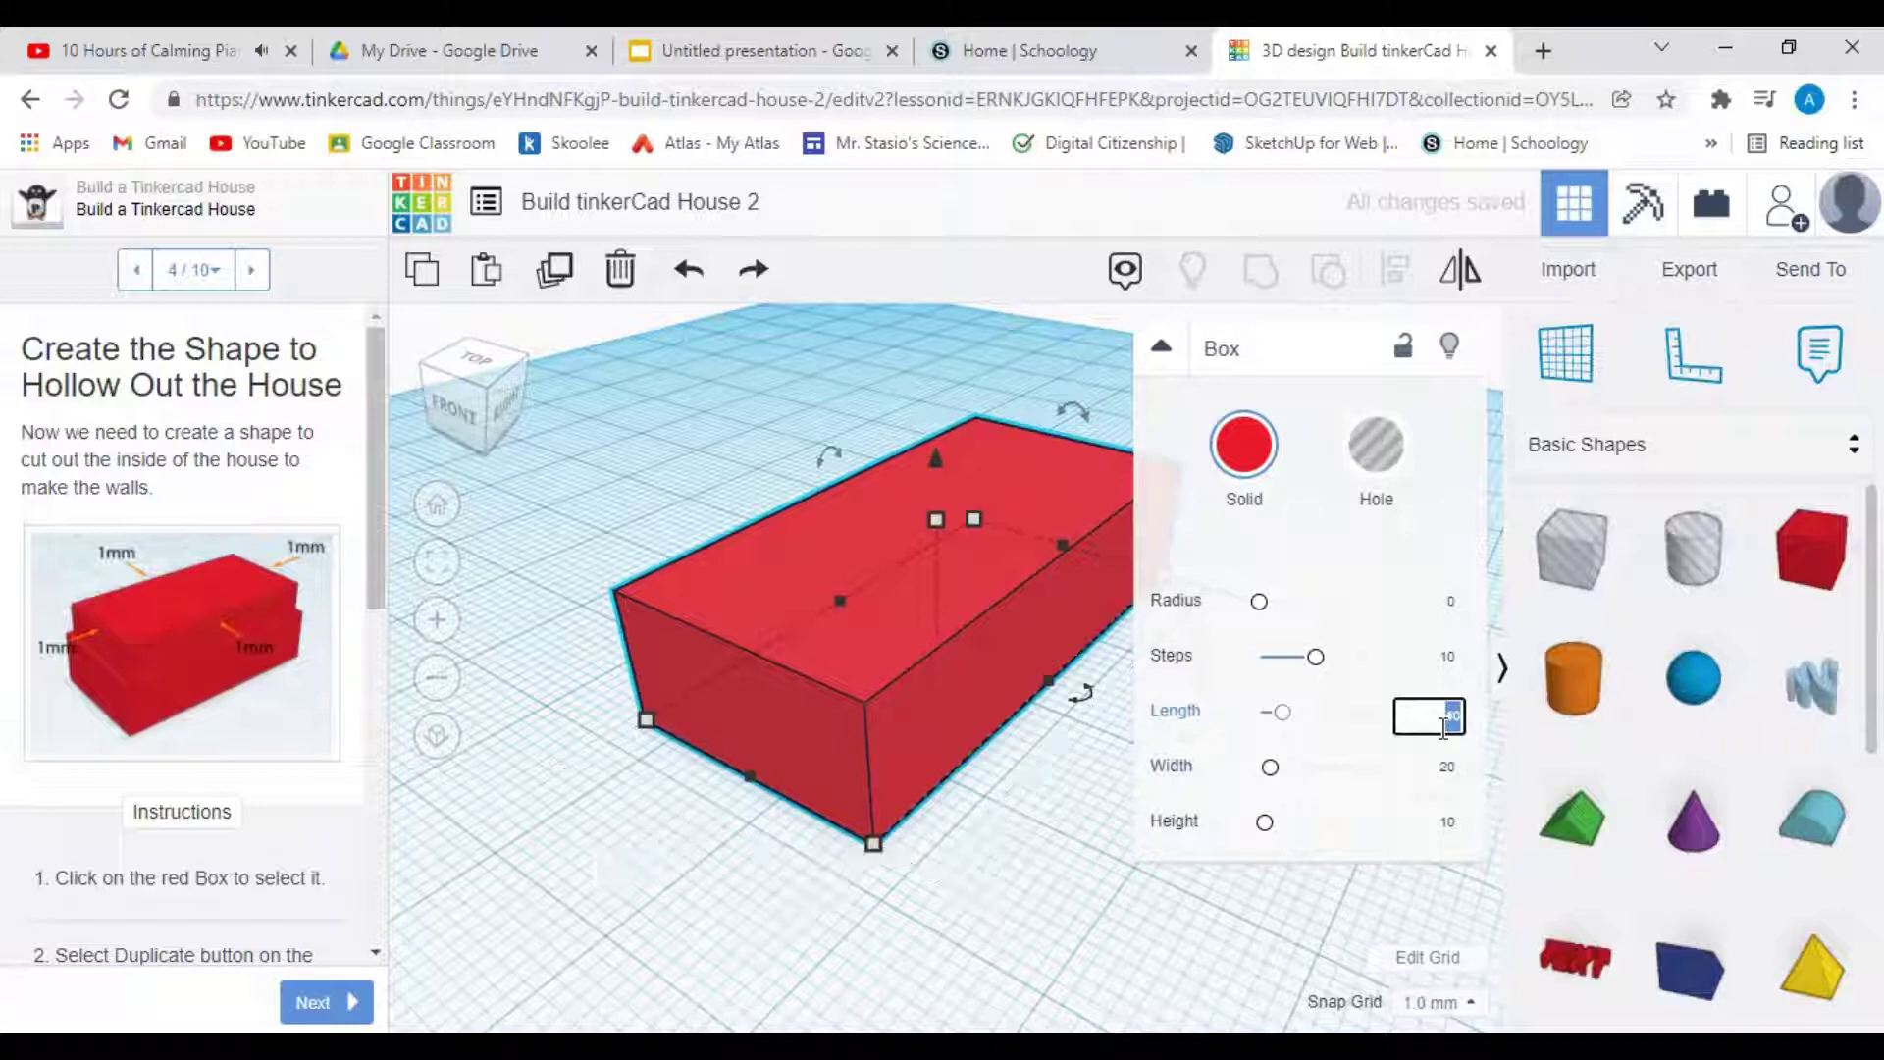
text(3)
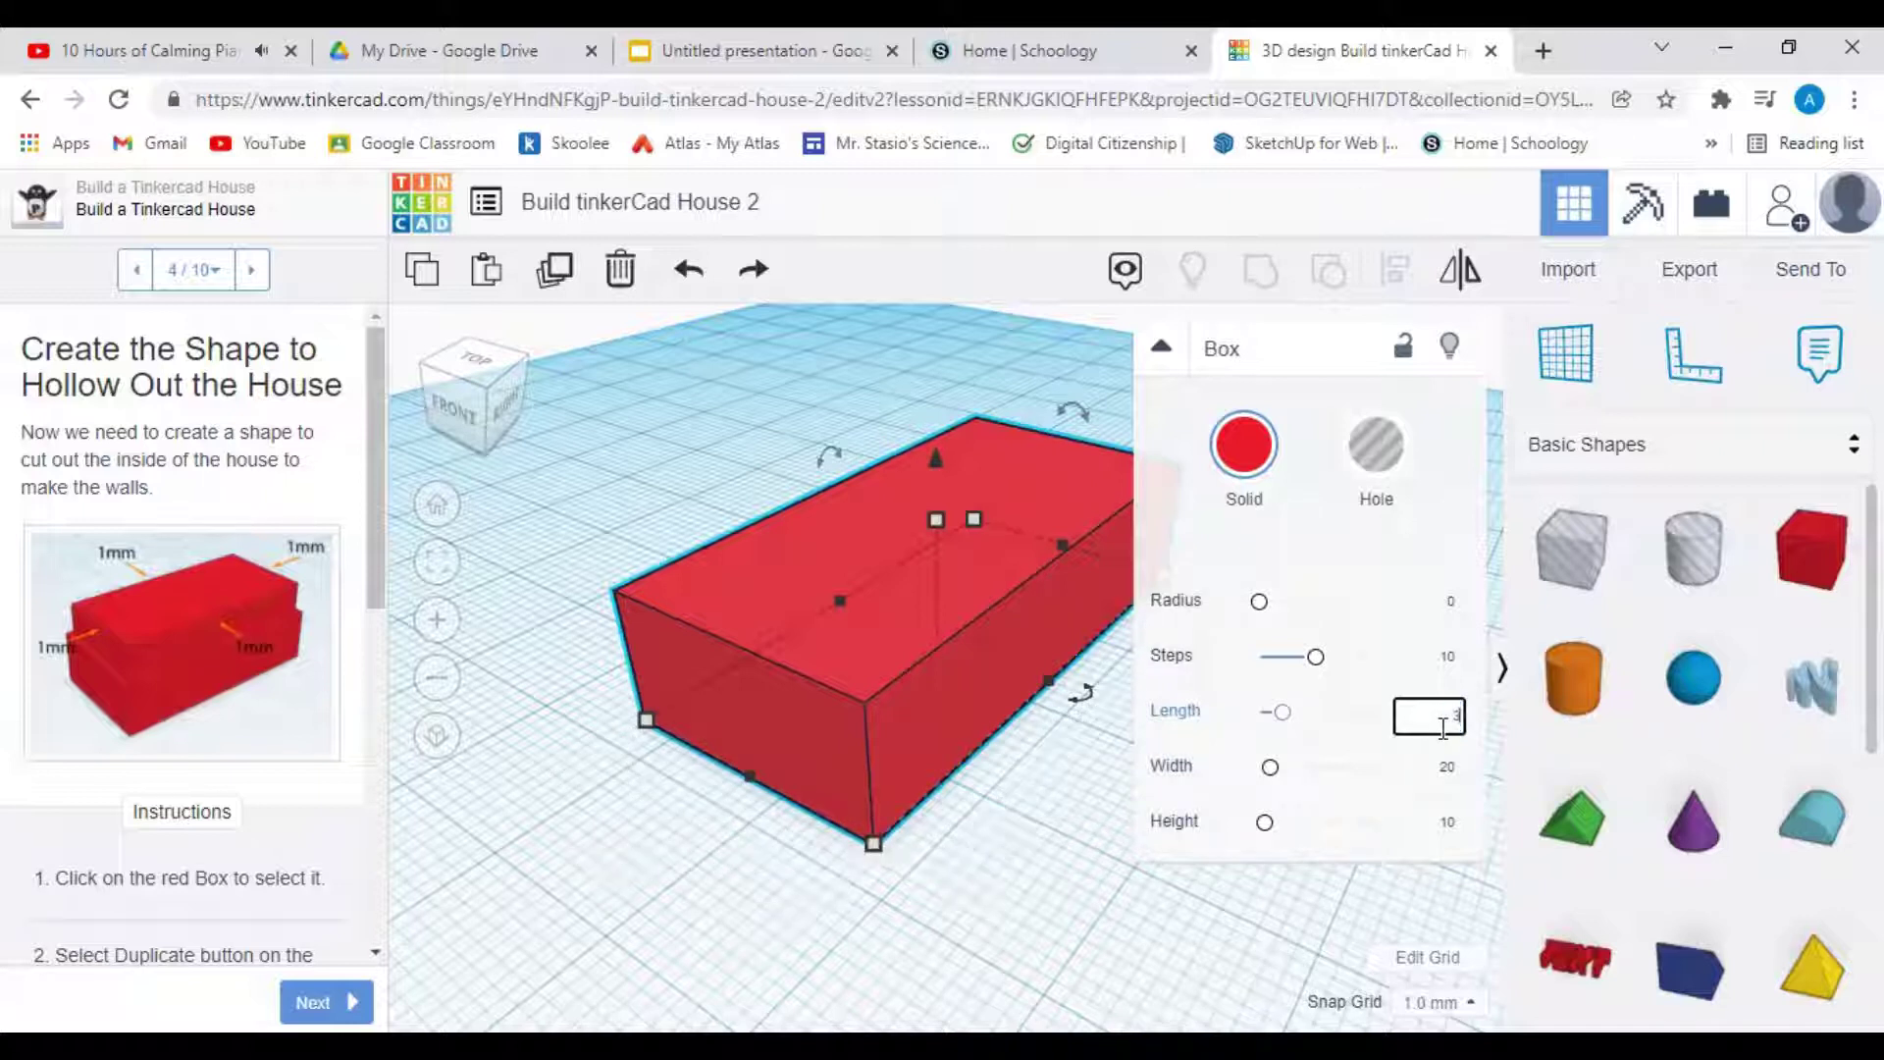
text(8)
key(Return)
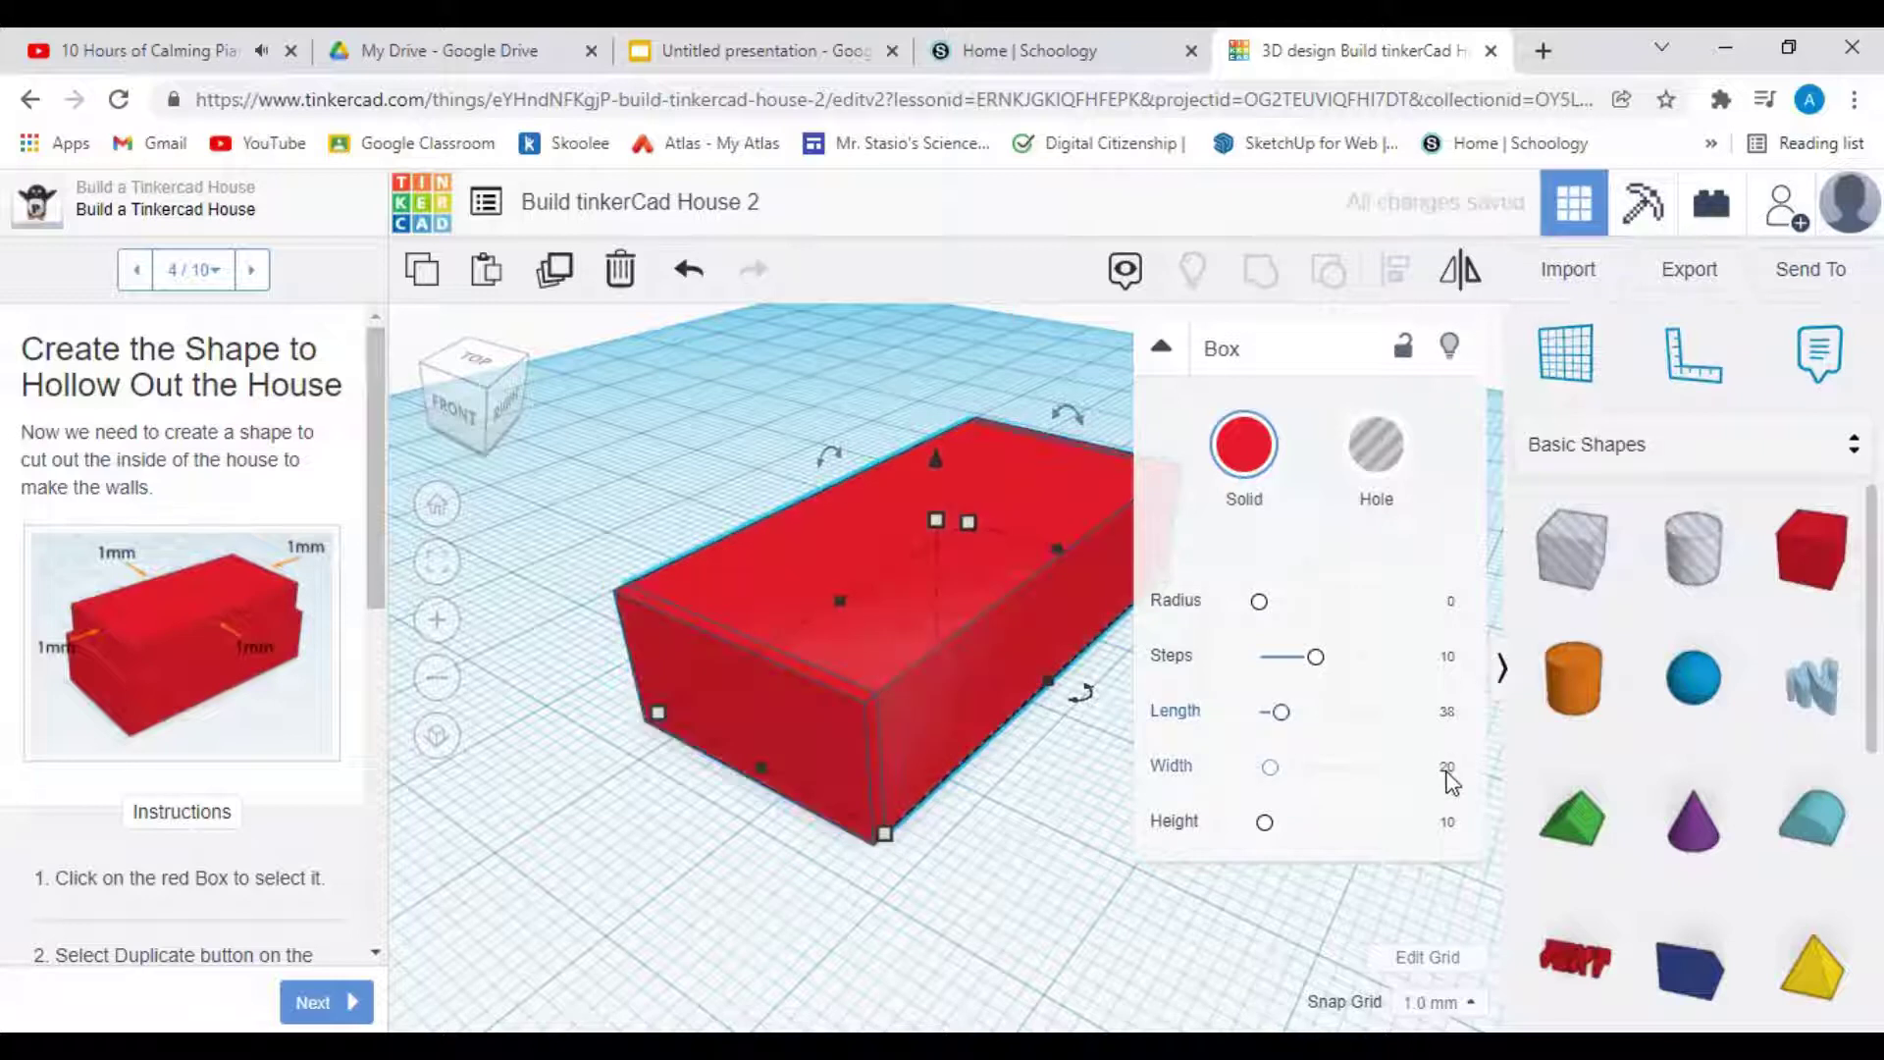
click(1449, 767)
text(18)
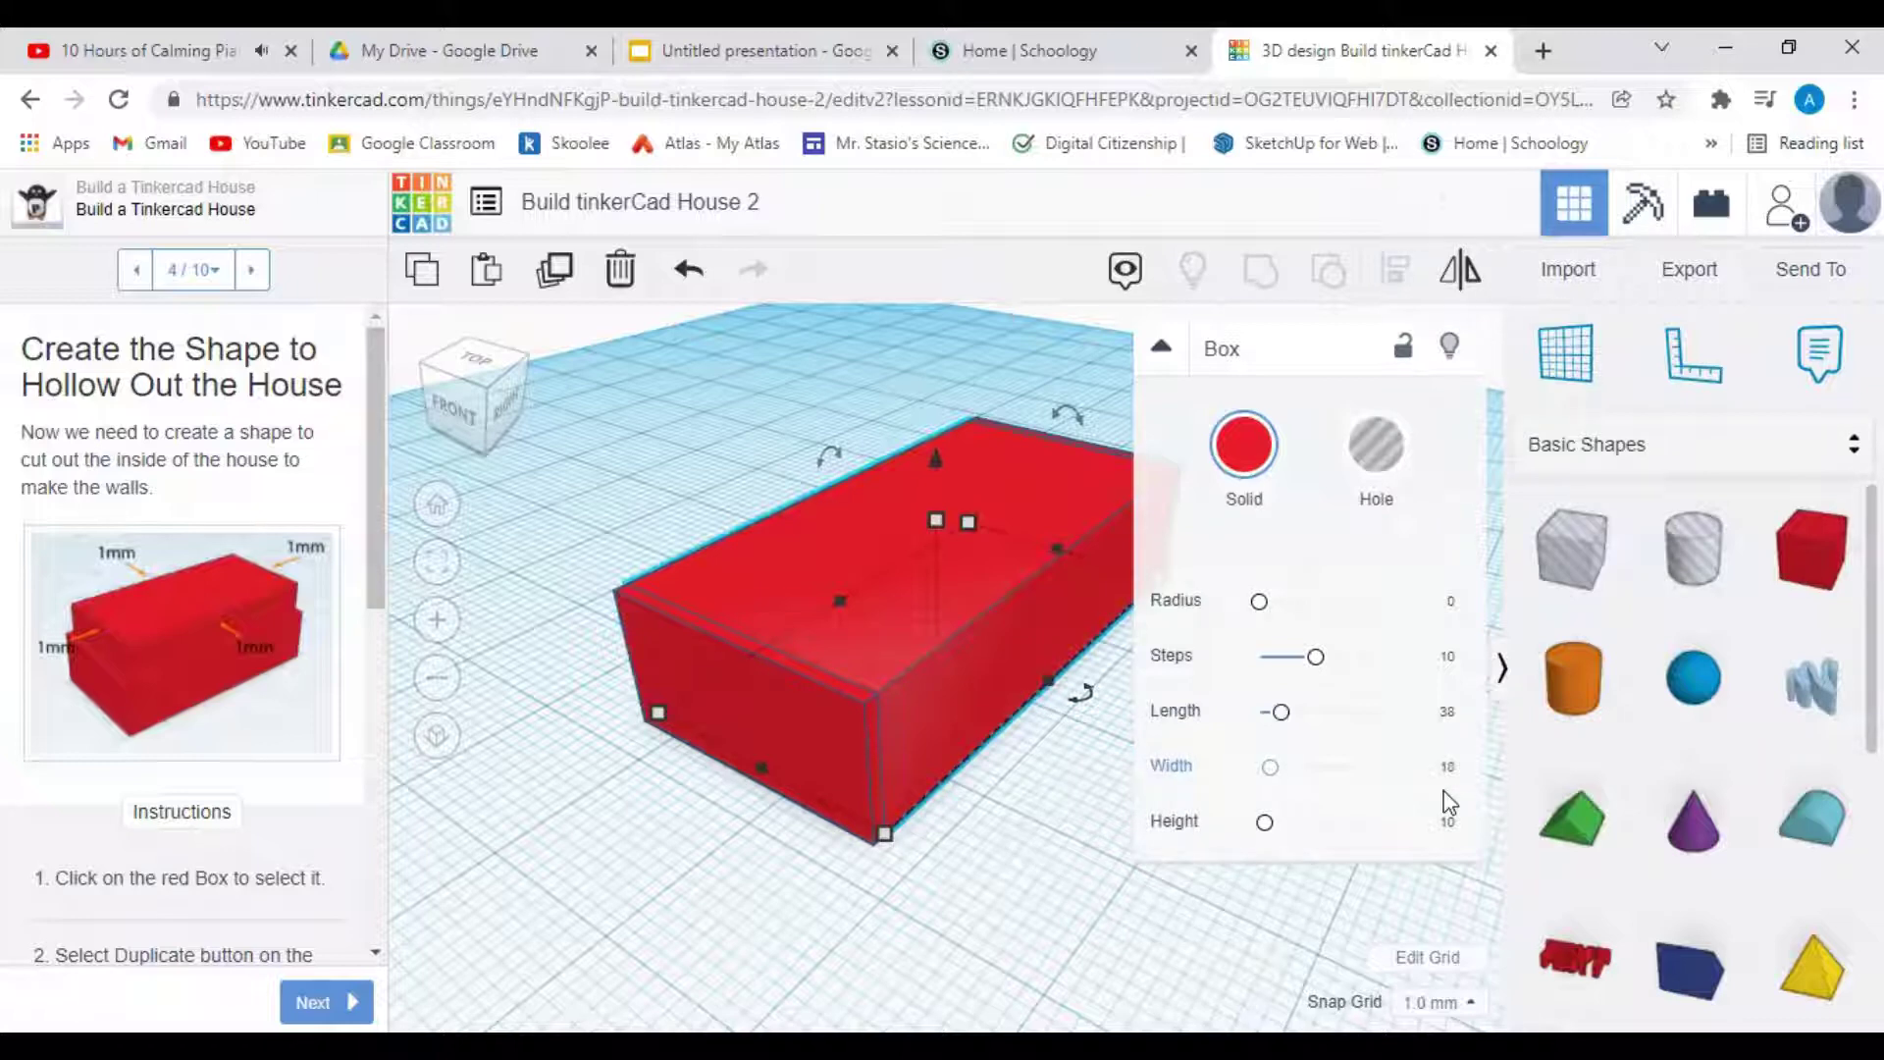
key(Return)
click(1129, 824)
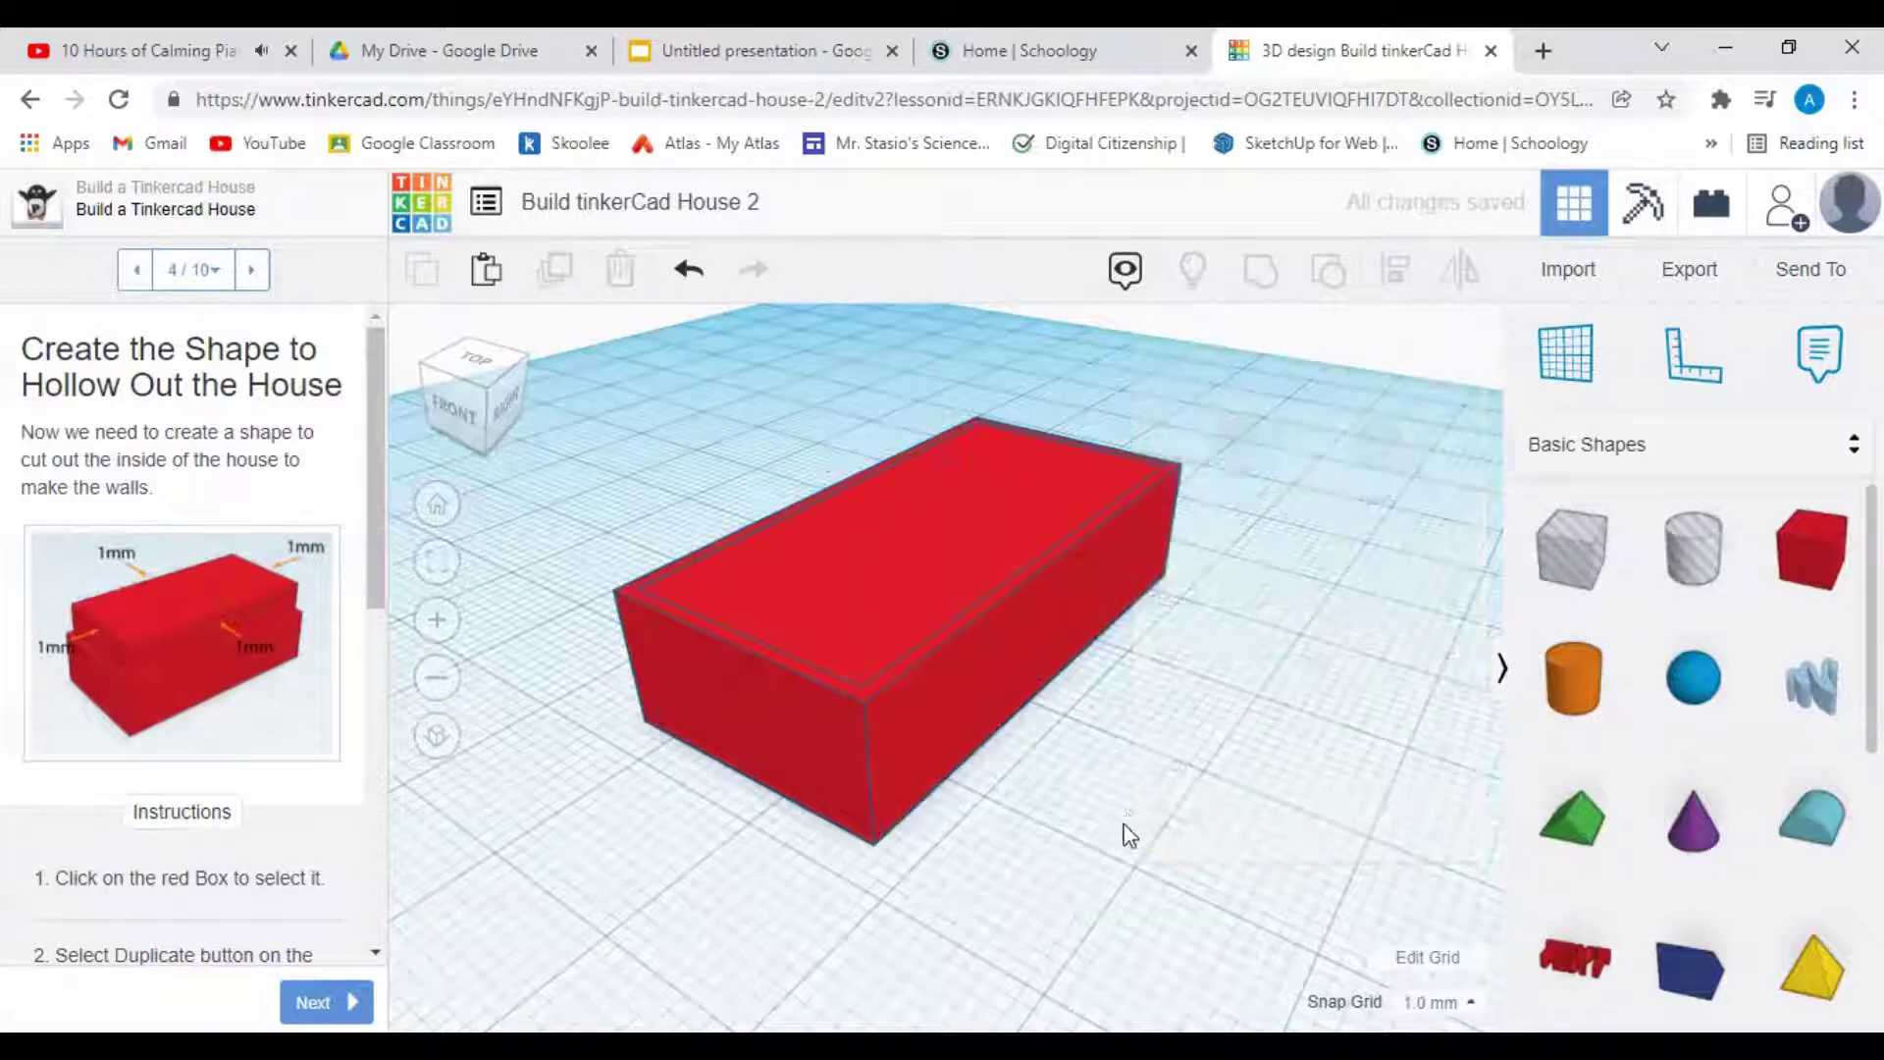
Step: Examine the two nested boxes from above, selecting the inner box and the outer box in turn
middle_drag(1121, 820, 1077, 844)
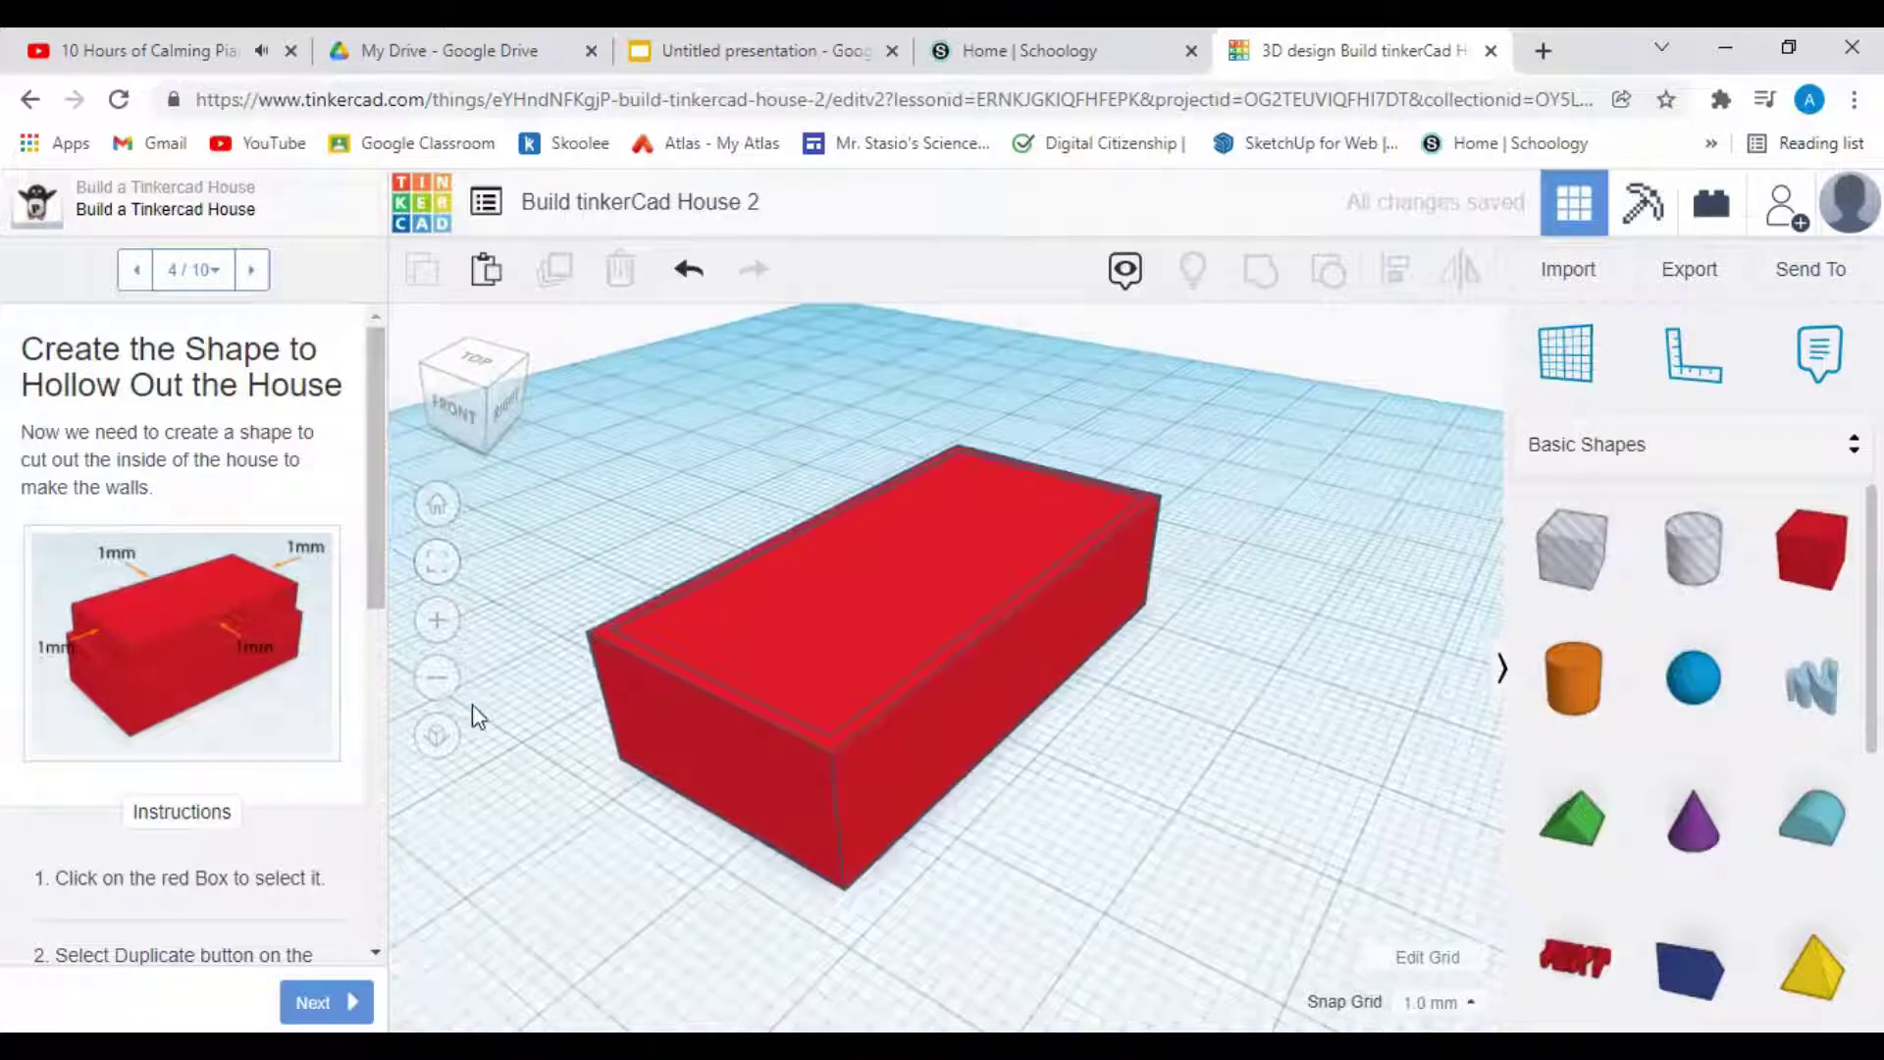
click(469, 385)
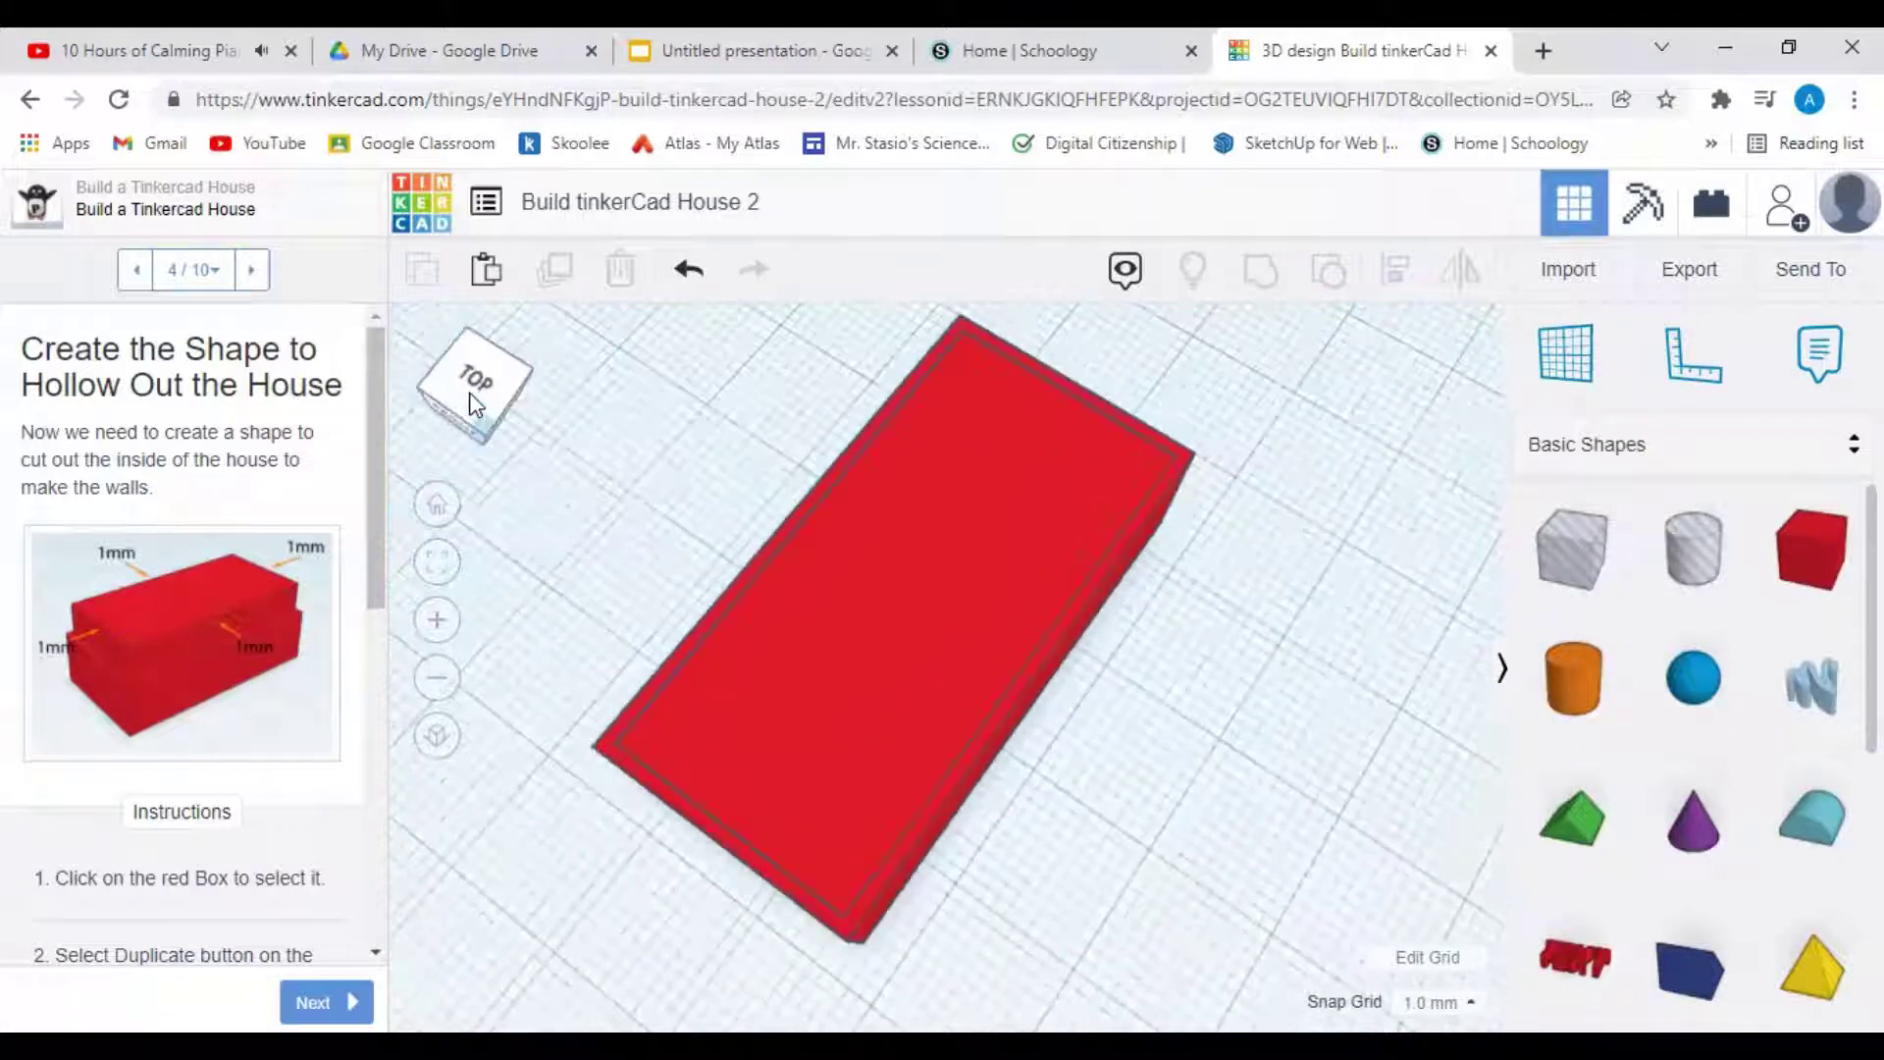
click(893, 567)
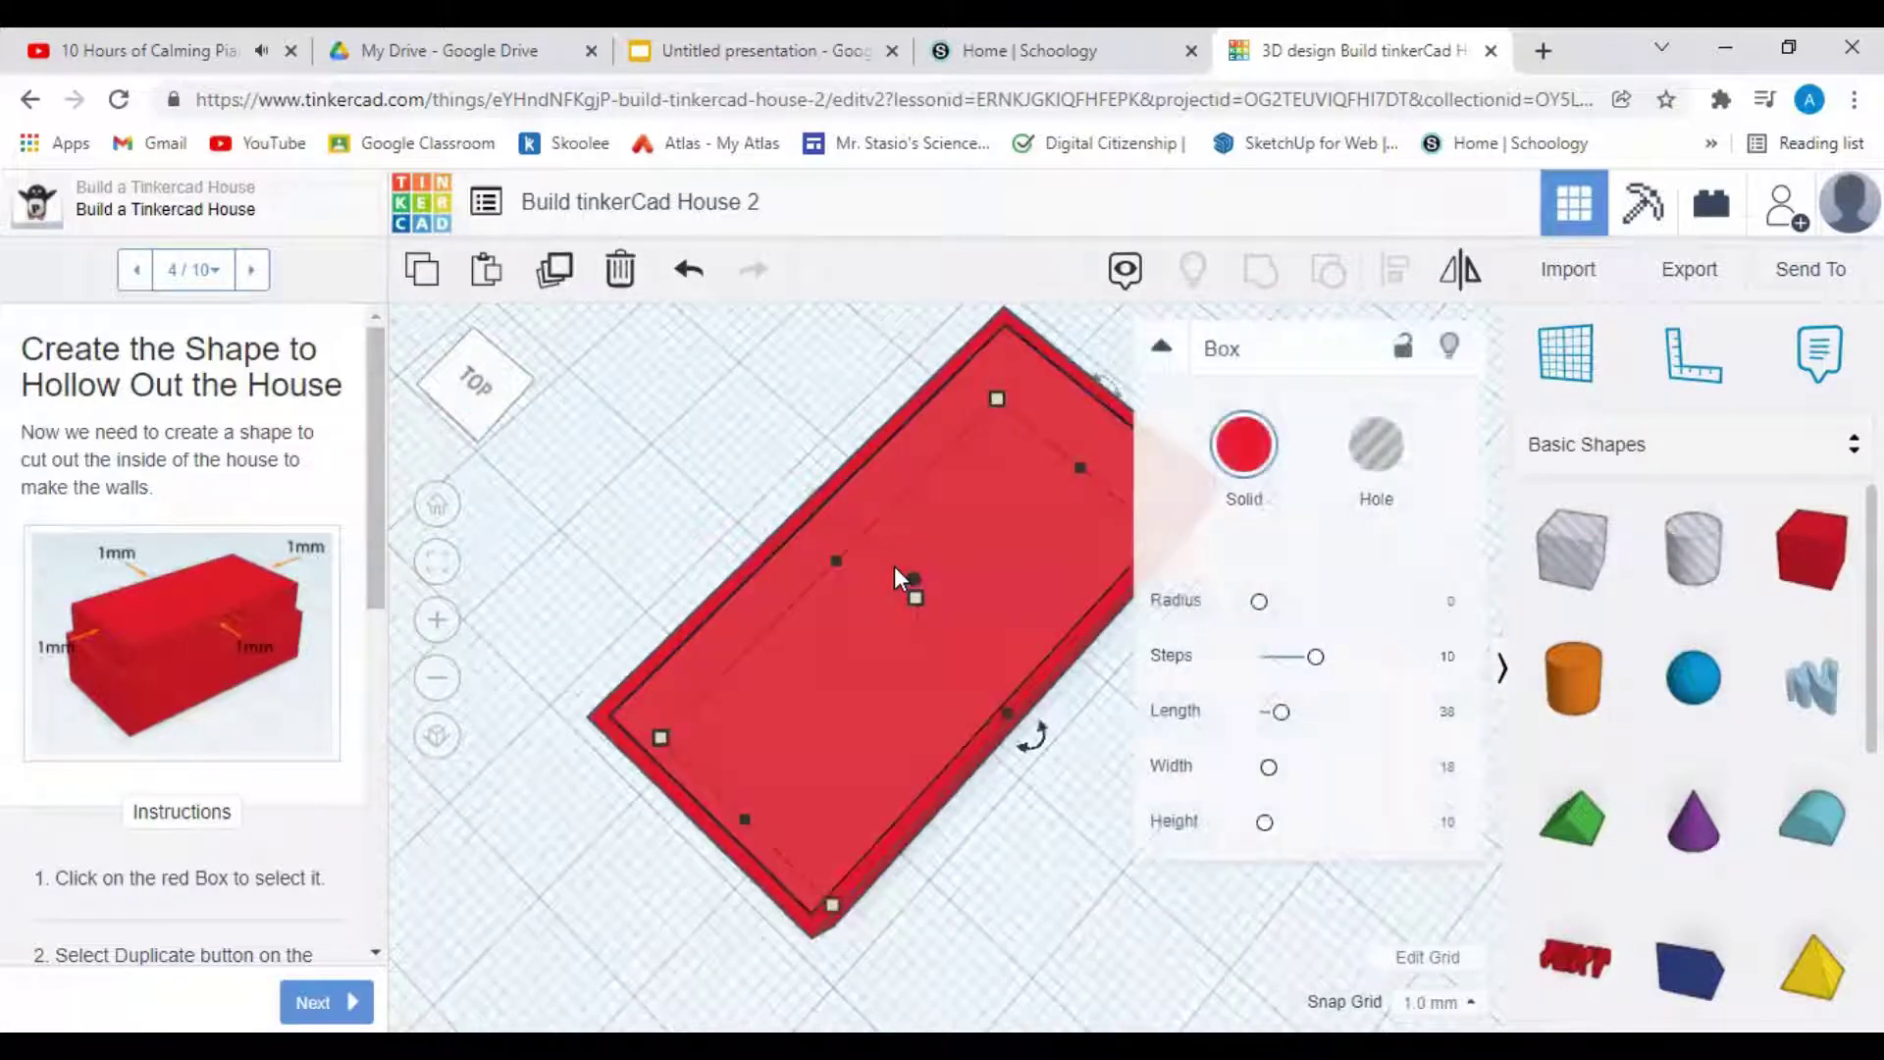
mouse_move(787, 511)
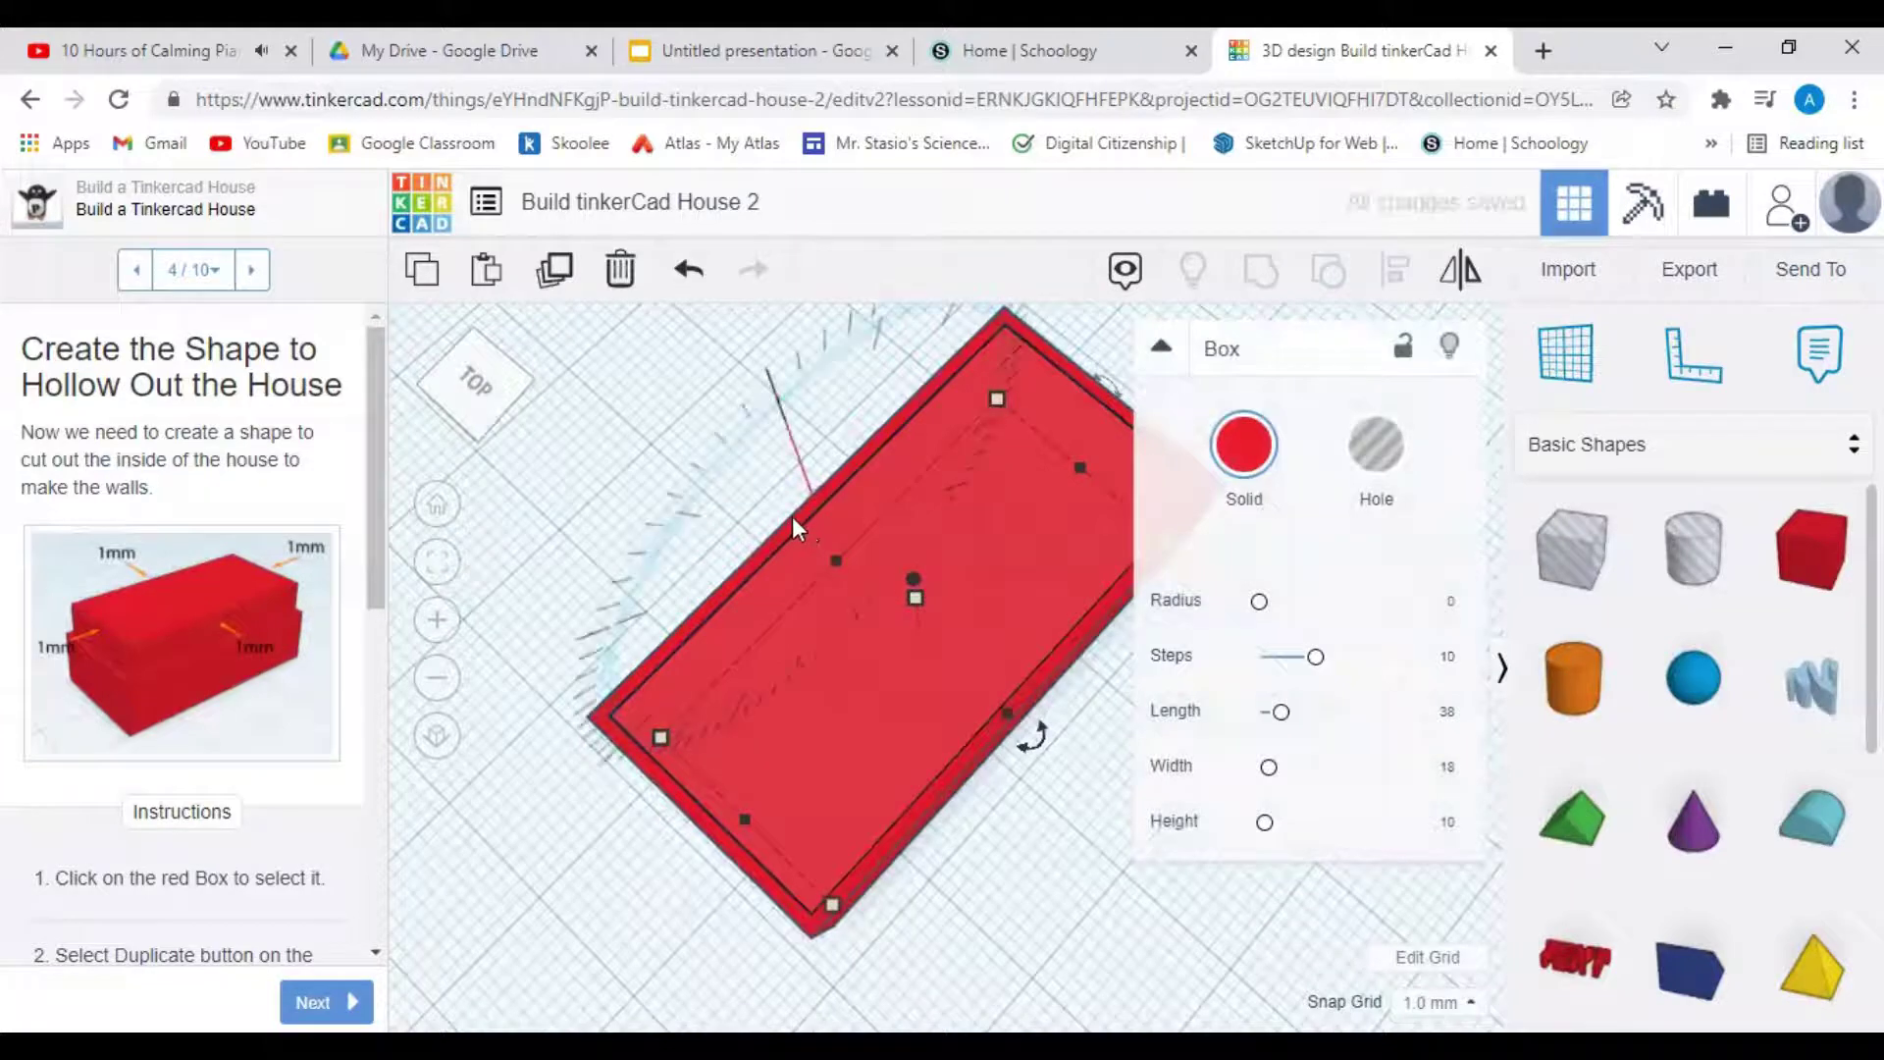
click(625, 432)
click(781, 539)
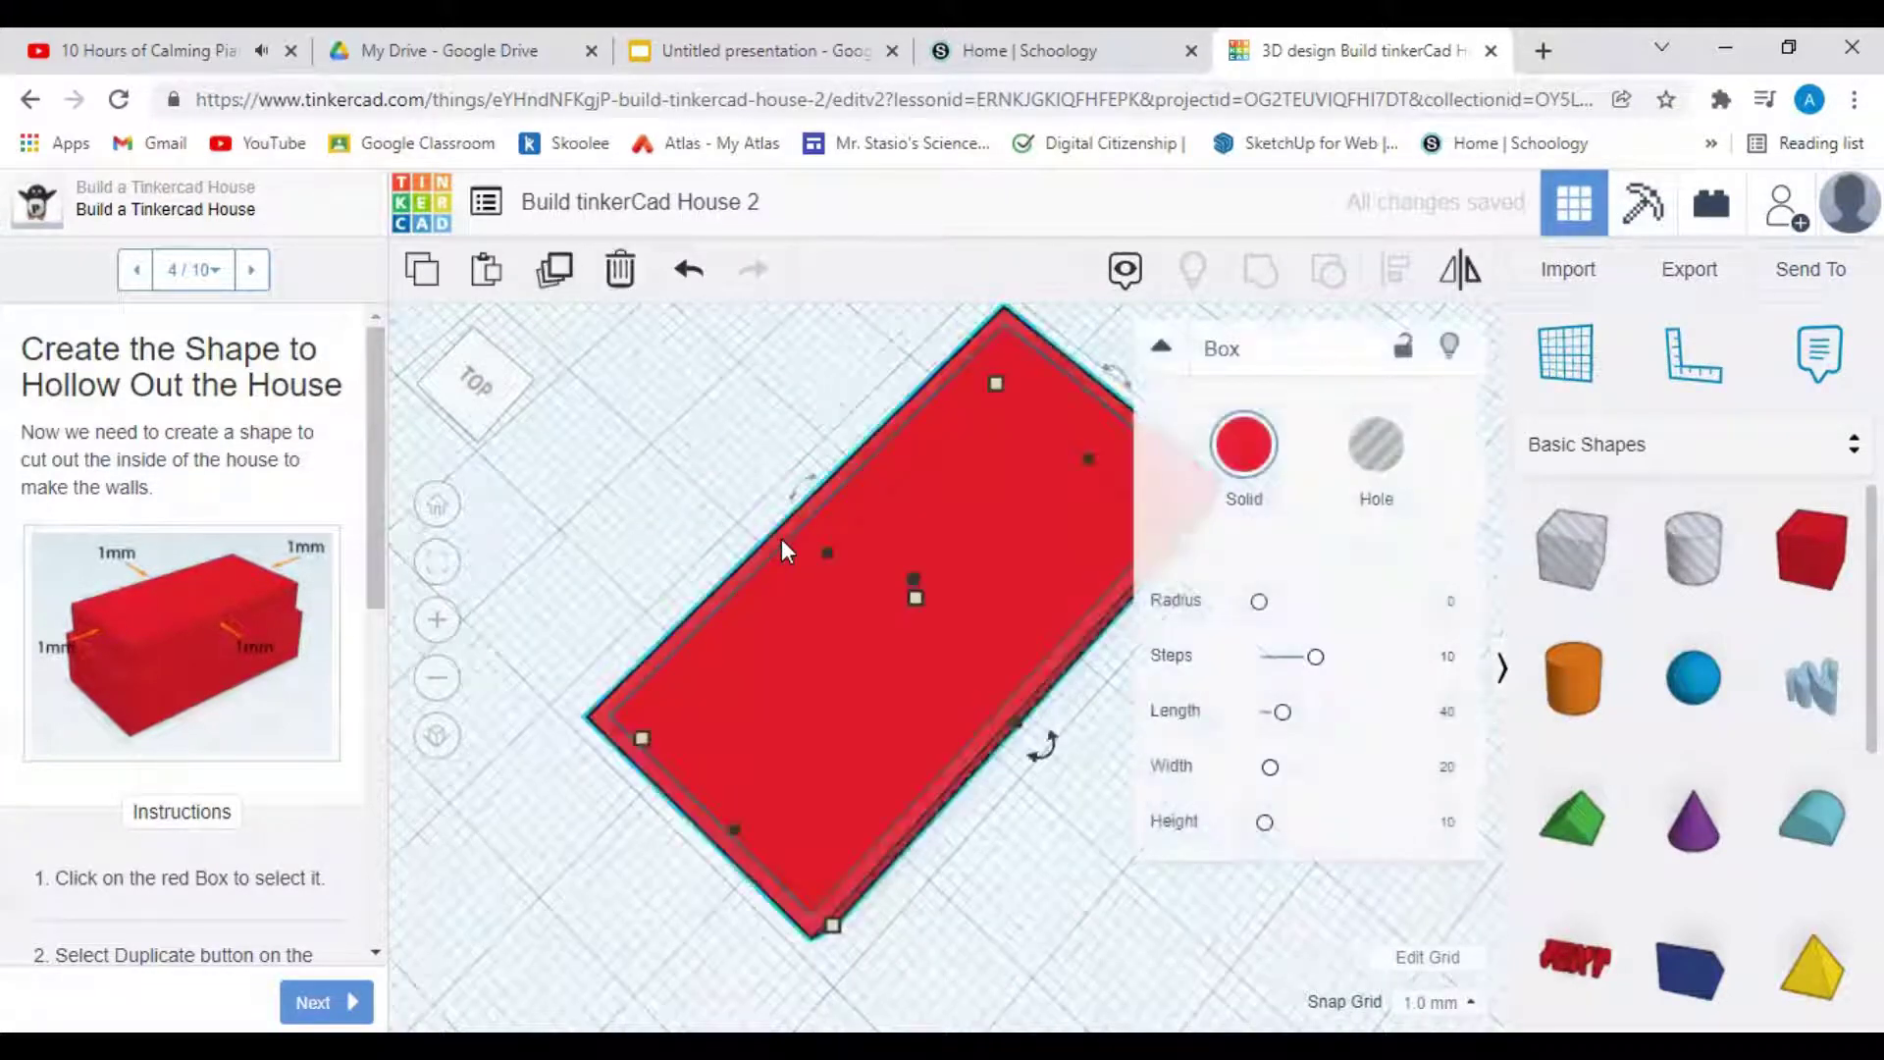
Step: Select the inner 38 × 18 mm box and set its height to 13 mm
click(1030, 876)
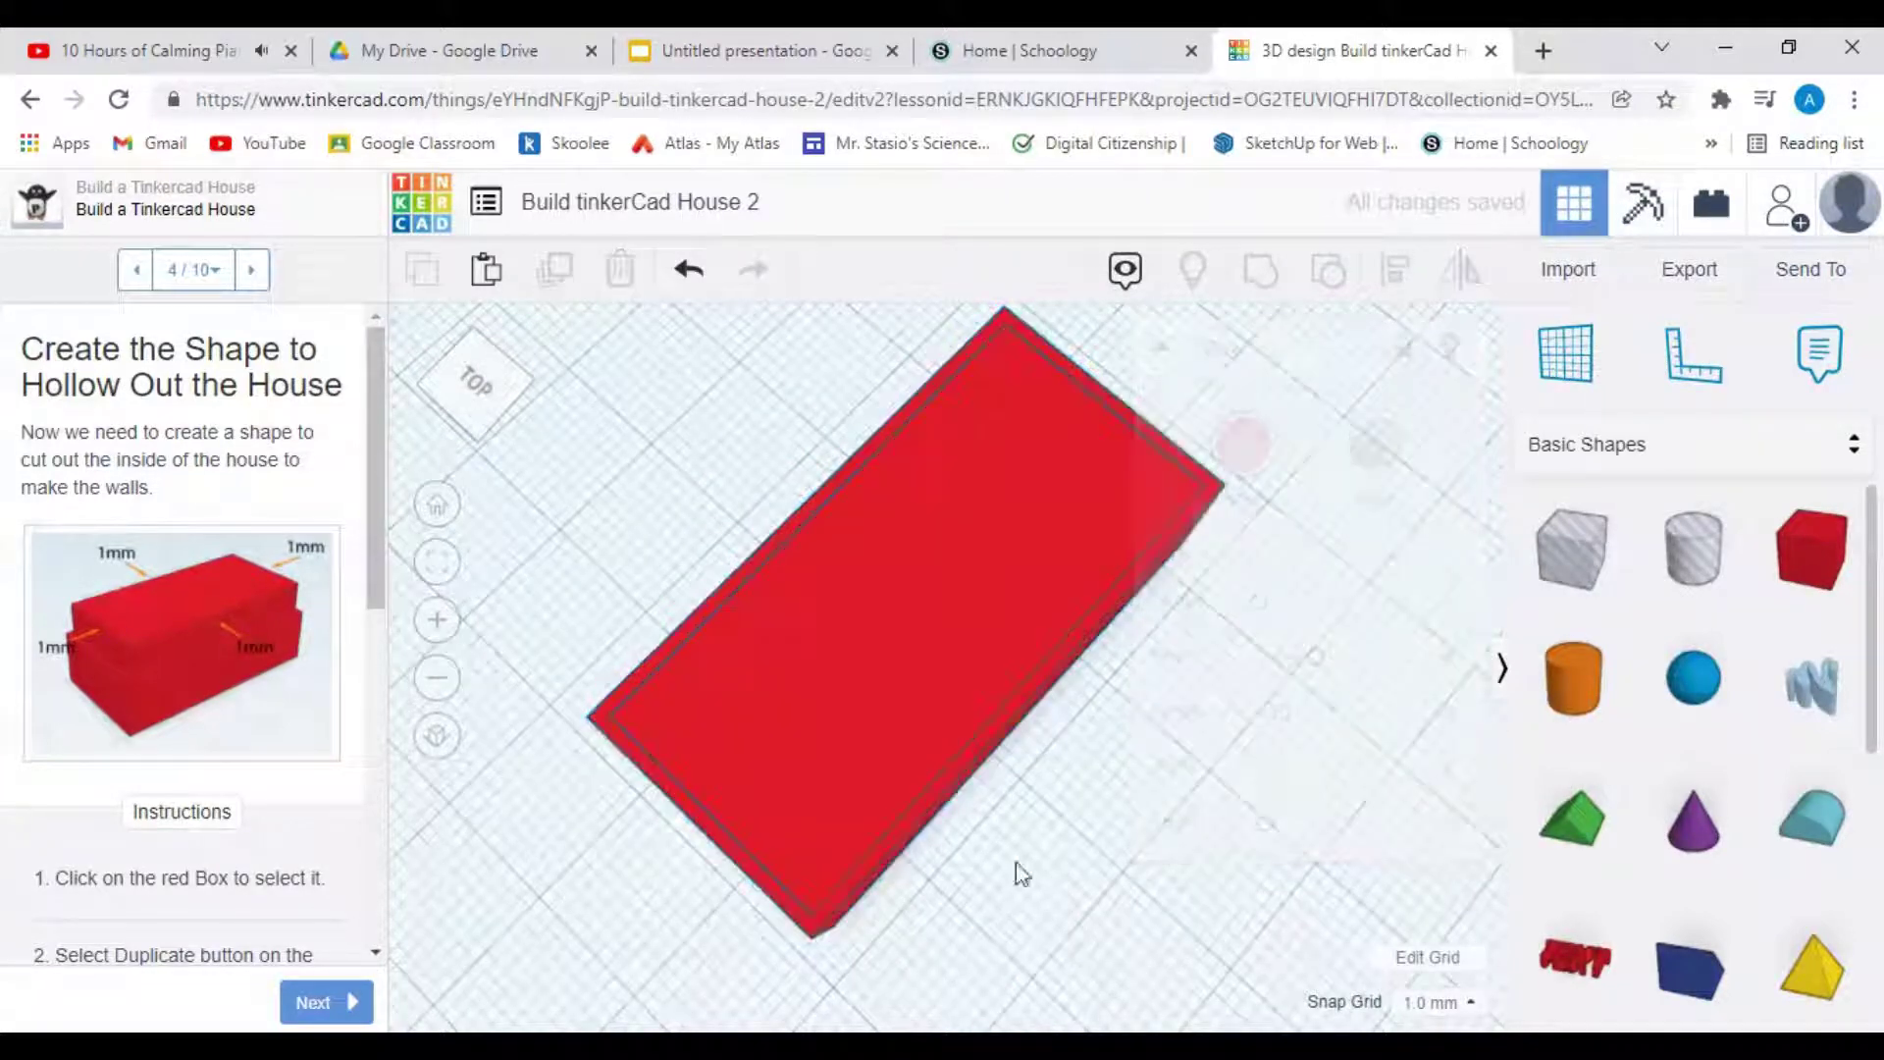
click(909, 731)
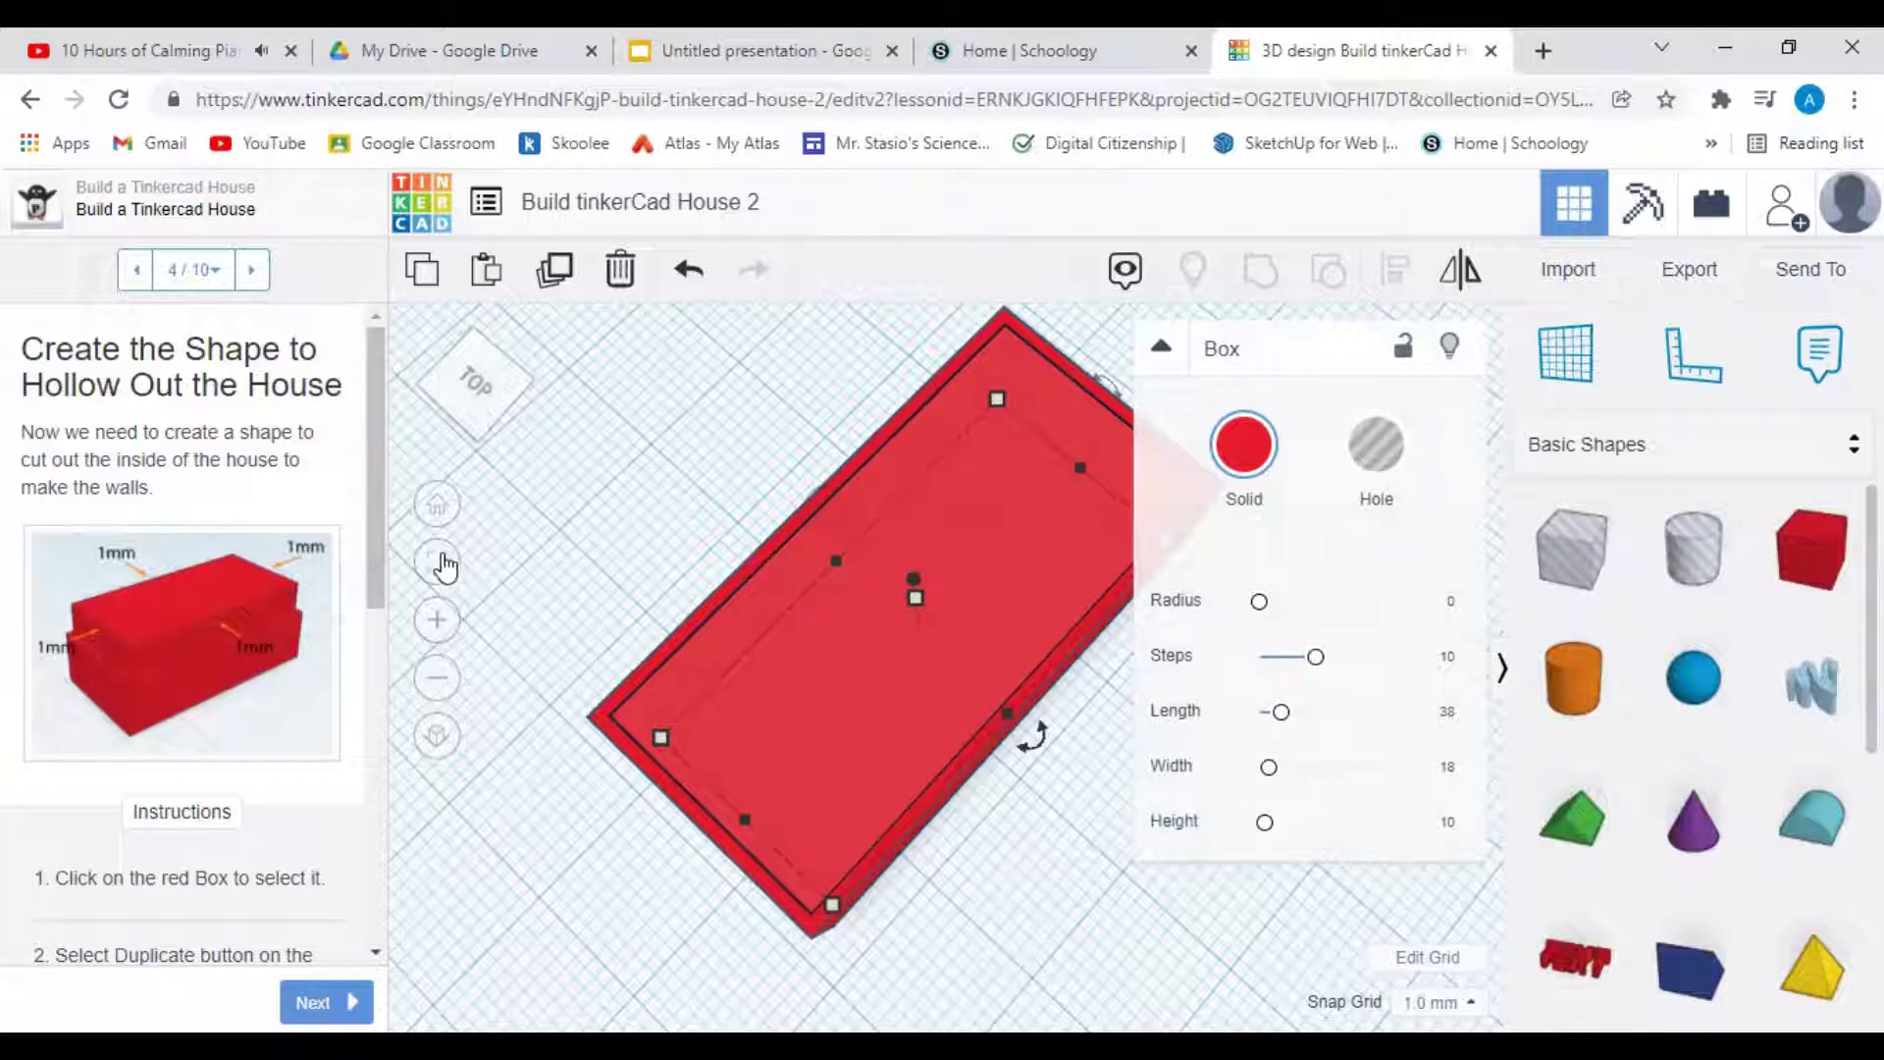
click(473, 361)
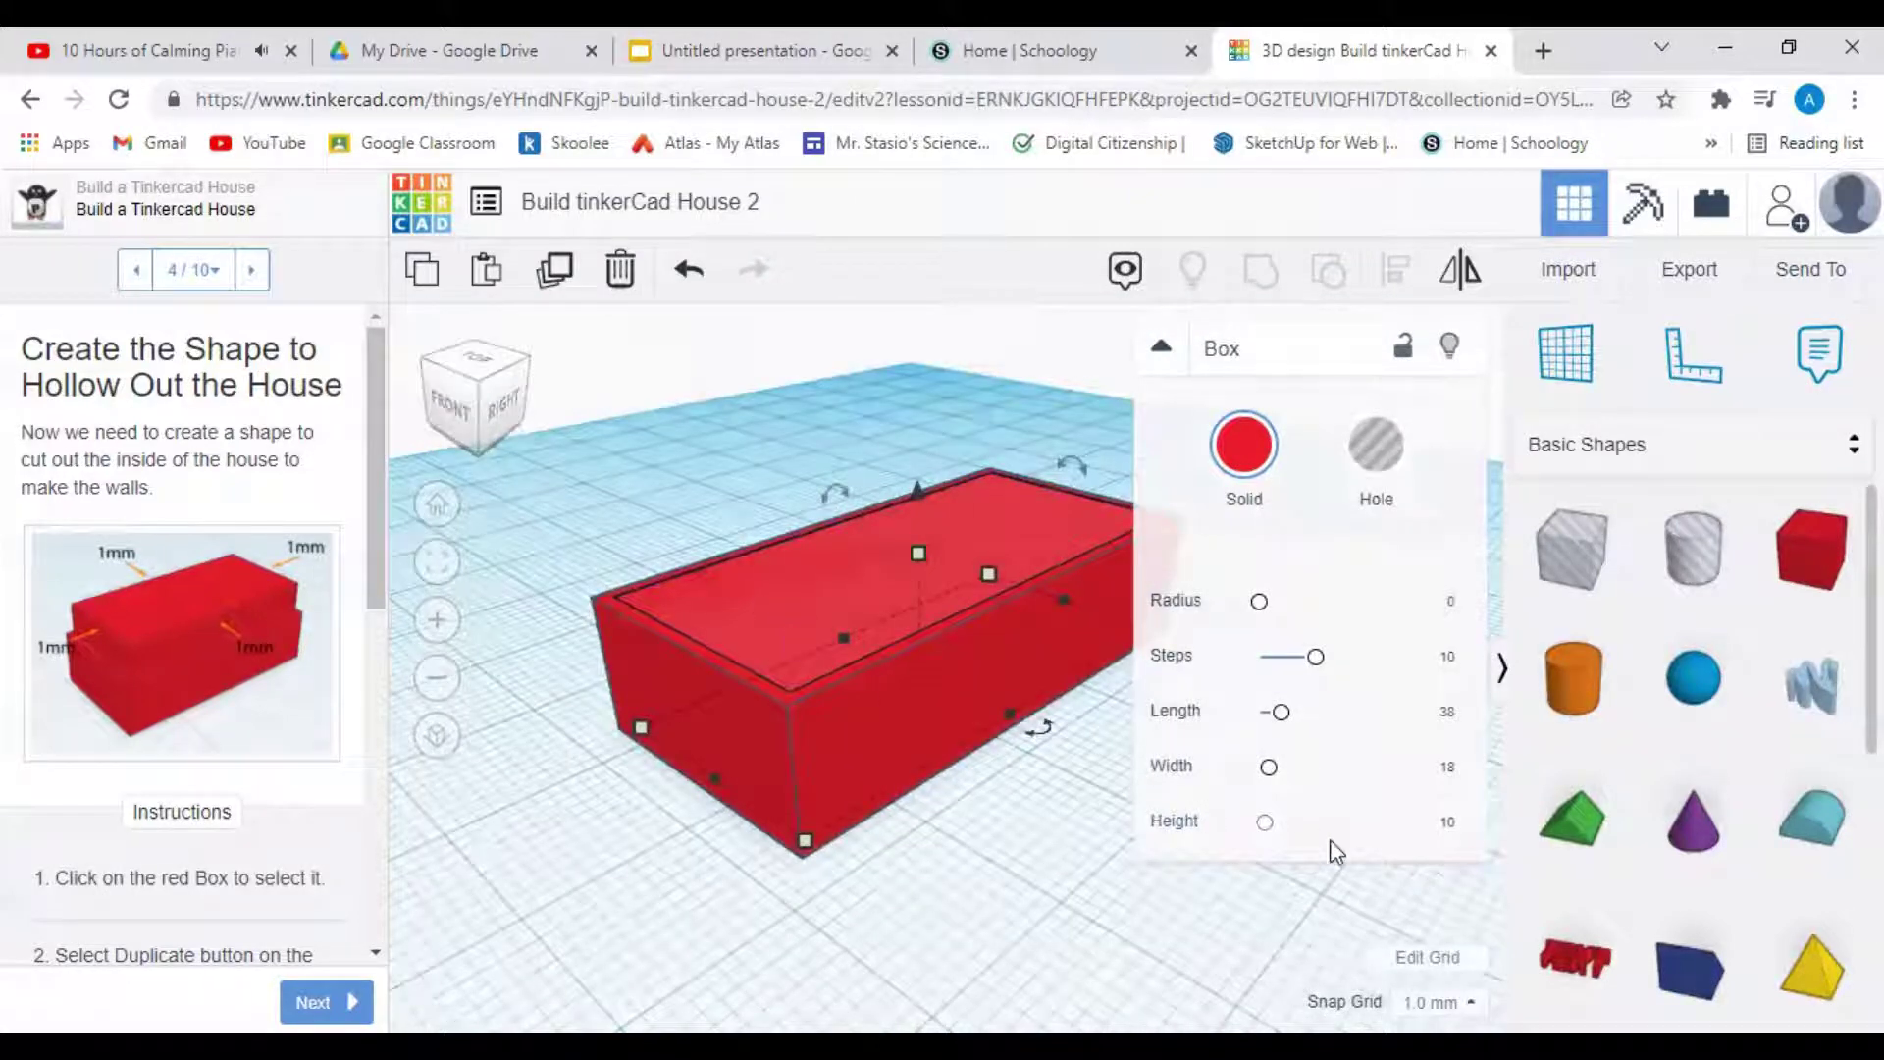
click(1442, 825)
text(13)
key(Return)
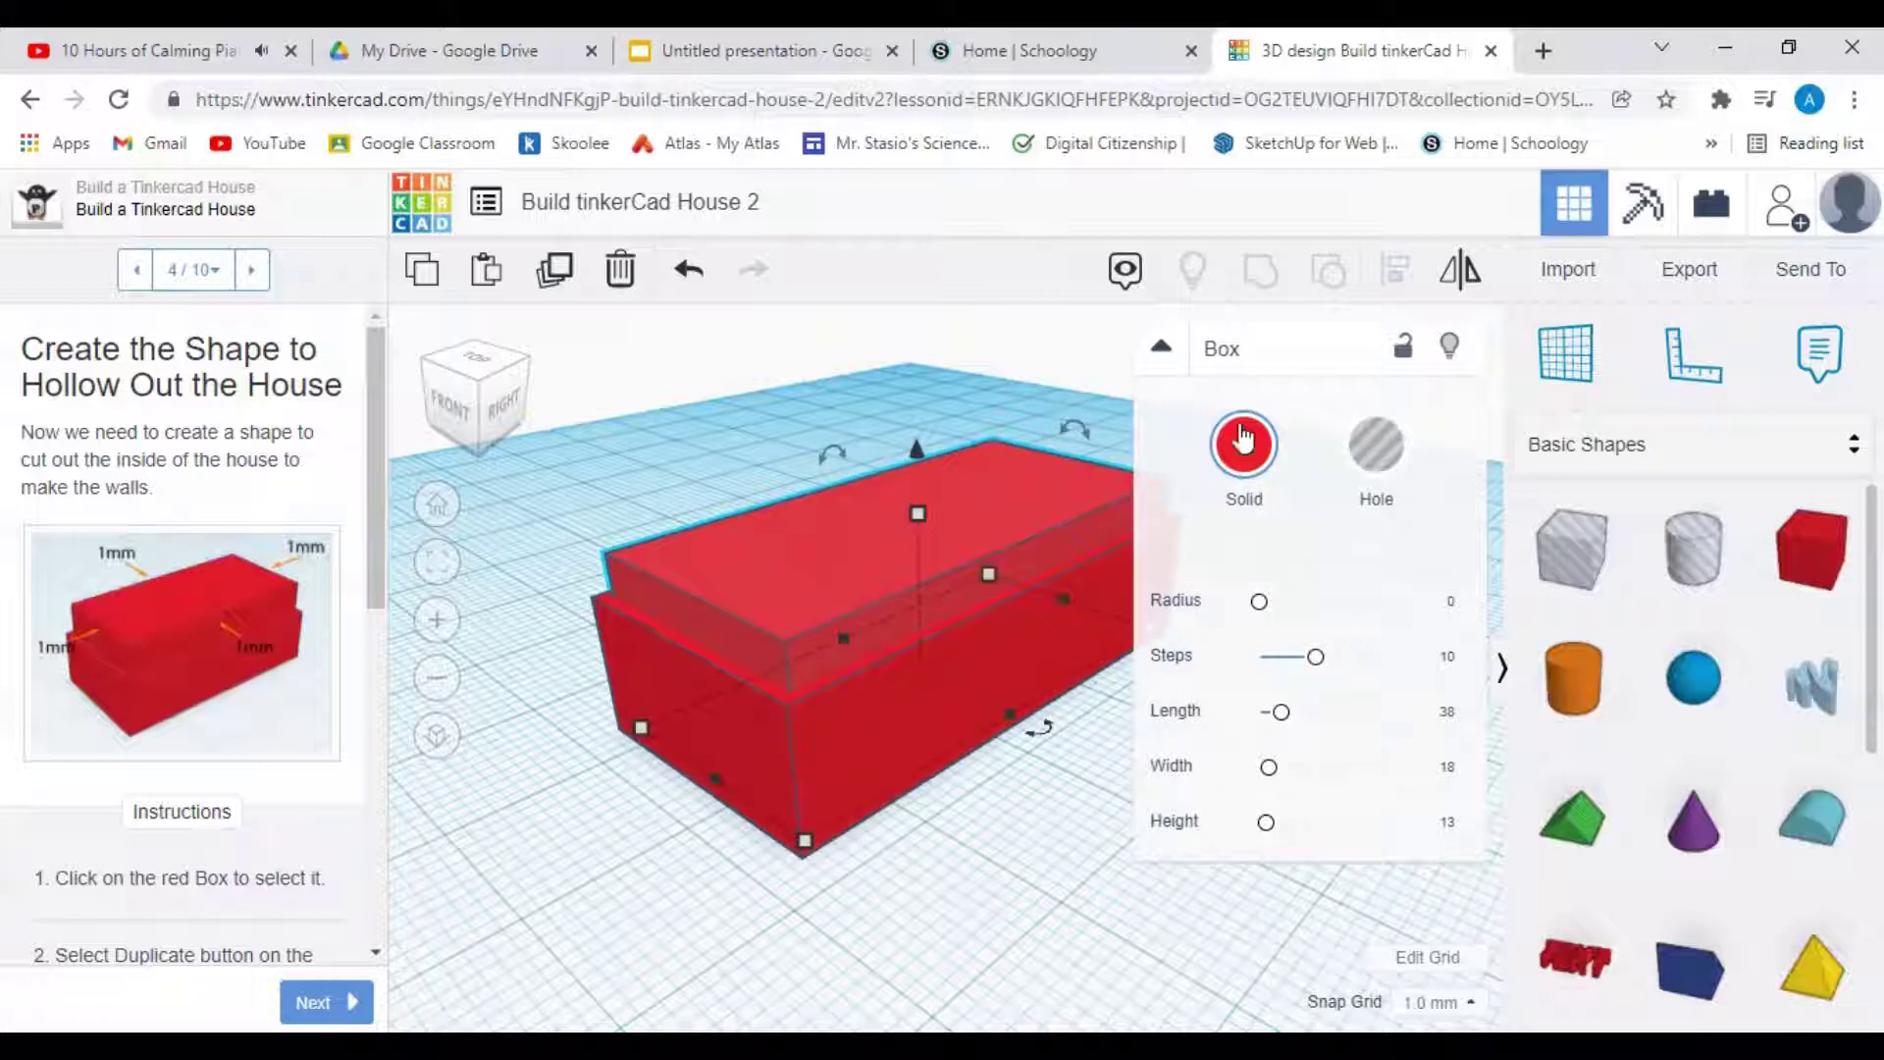
Step: Turn the inner box into a hole and group it with the outer box to hollow out the house walls
click(1383, 459)
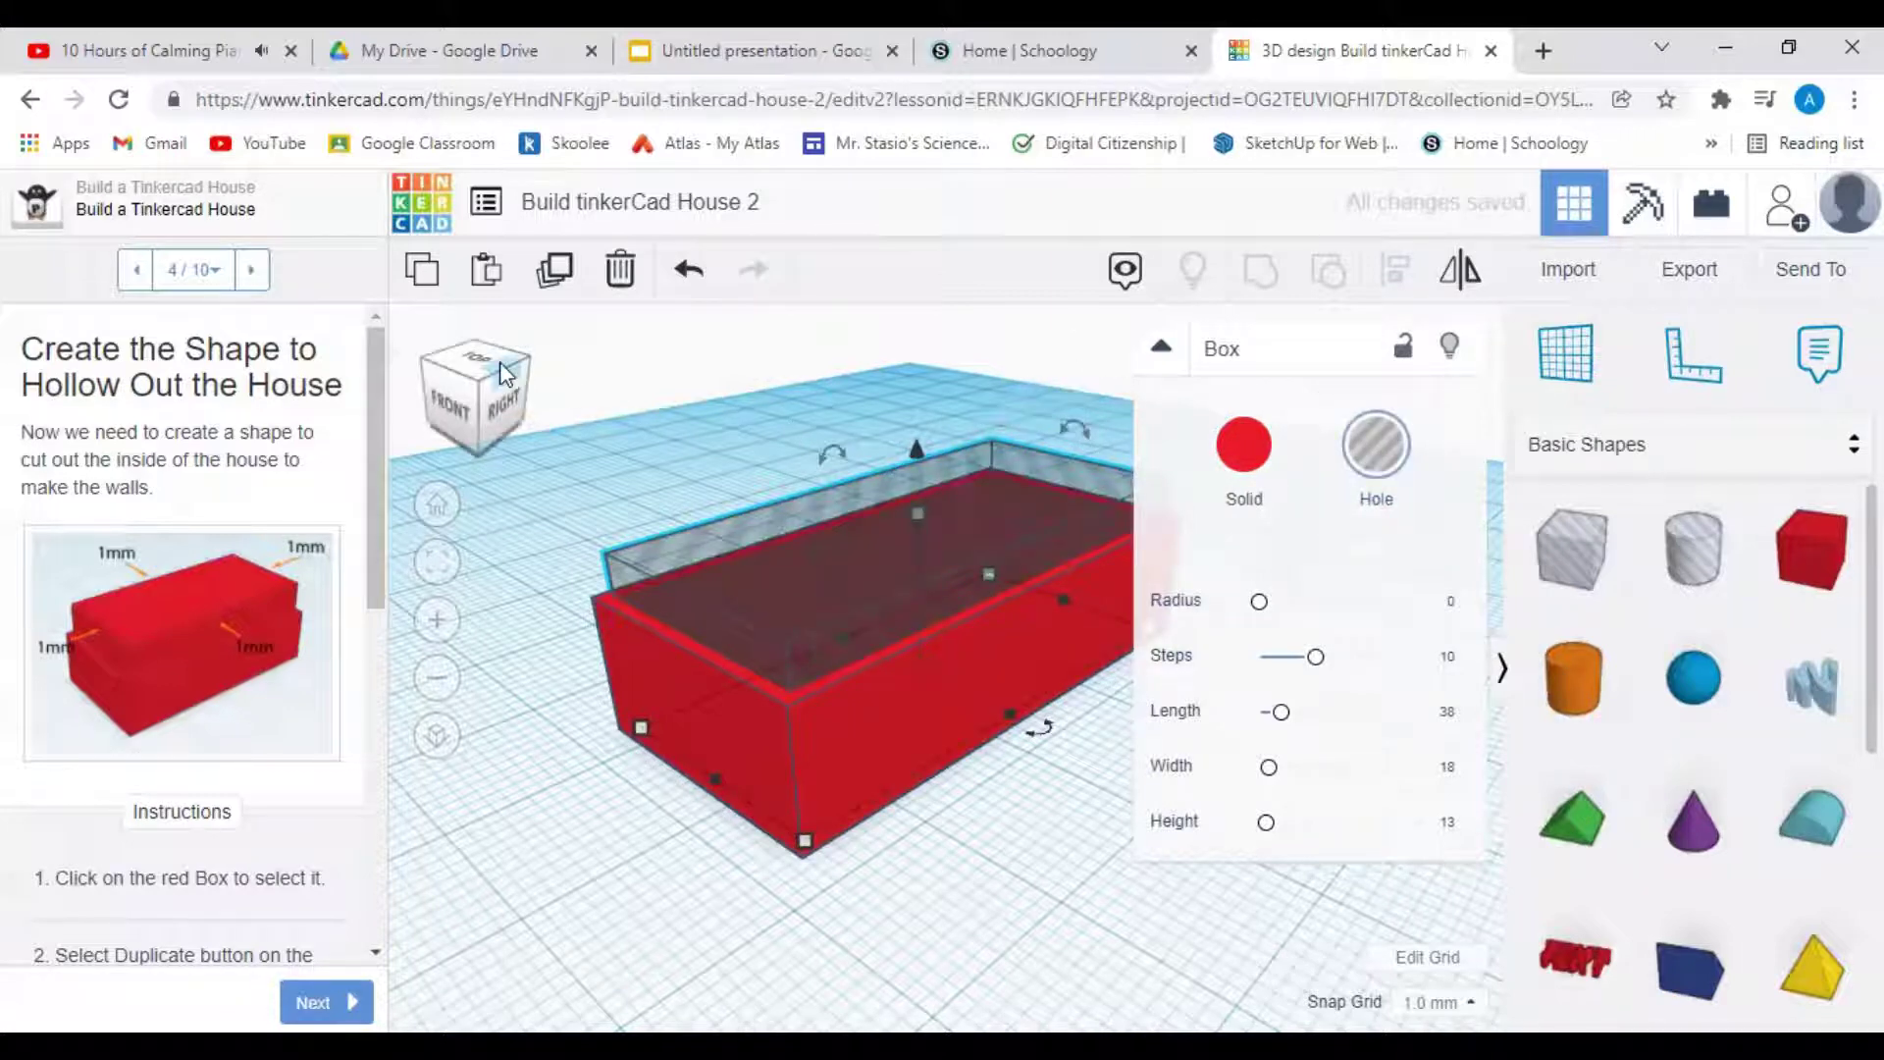
mouse_move(498, 361)
mouse_down()
mouse_move(496, 327)
mouse_move(520, 333)
mouse_move(506, 358)
mouse_move(540, 355)
mouse_move(523, 351)
mouse_up()
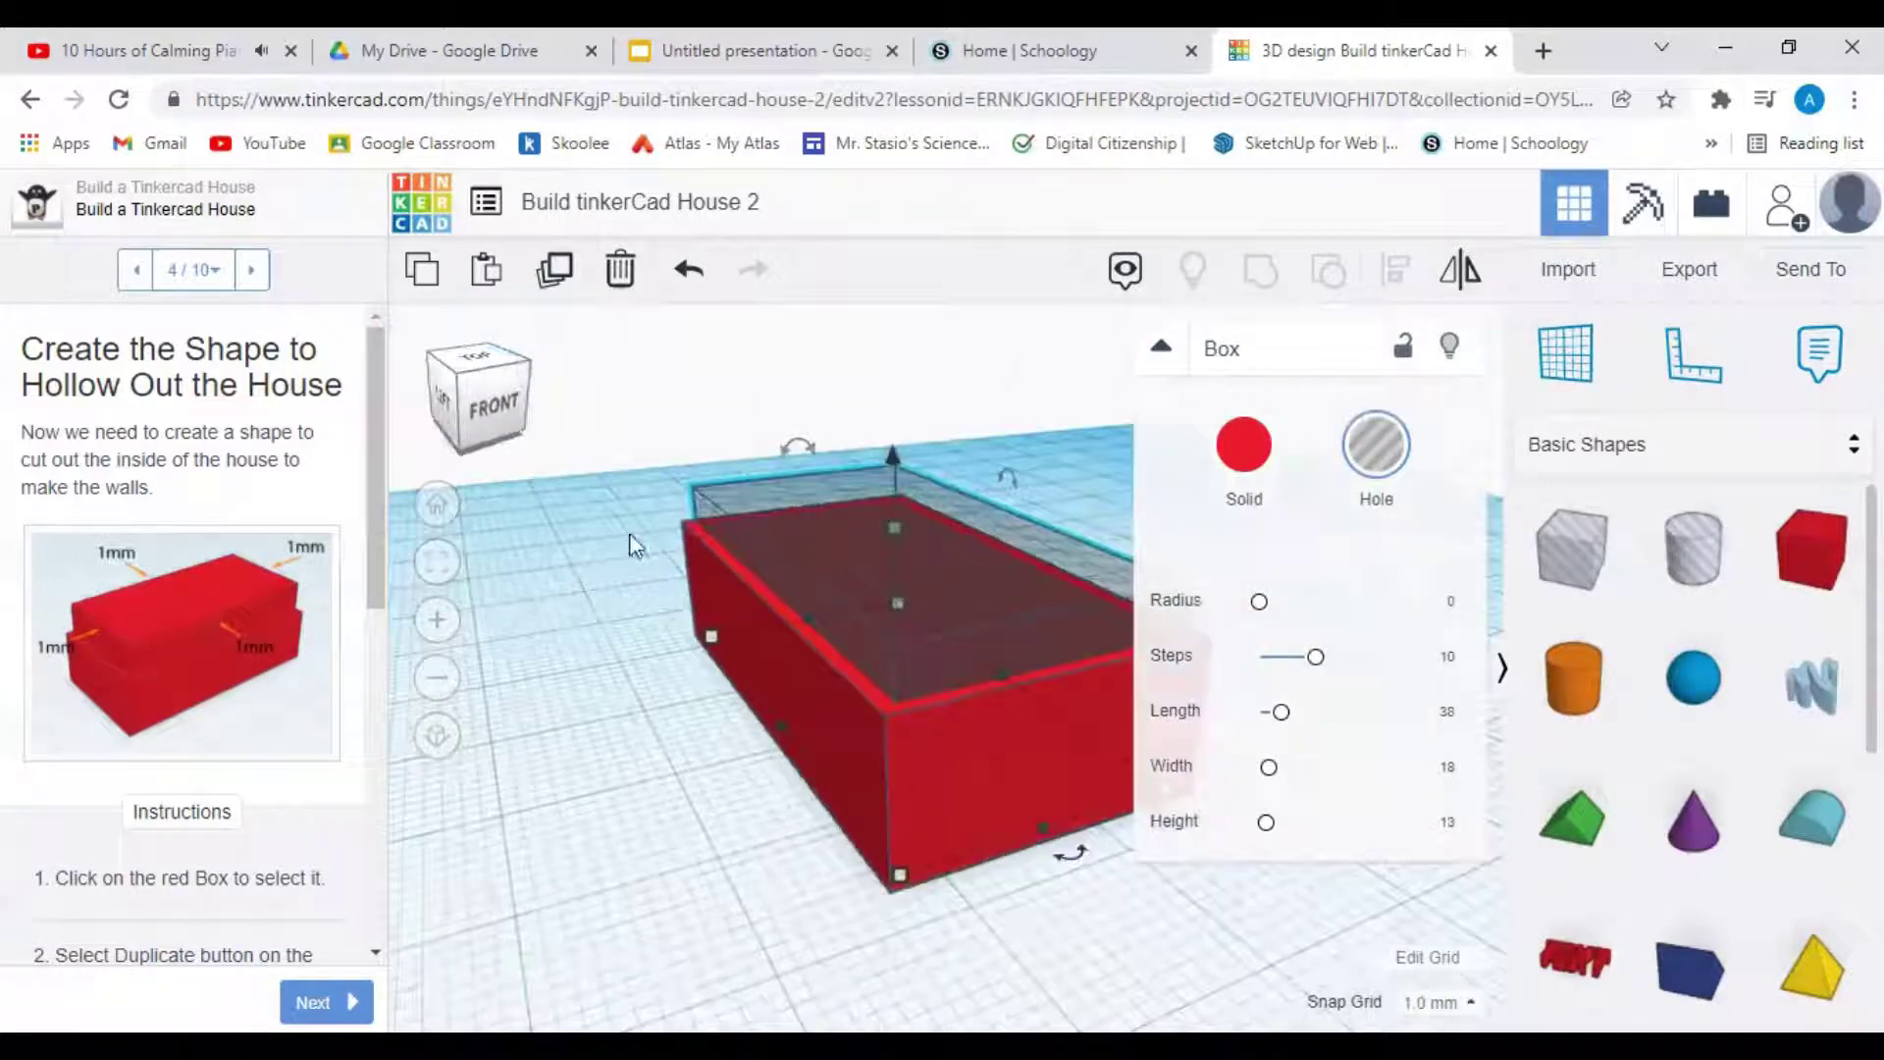
click(771, 871)
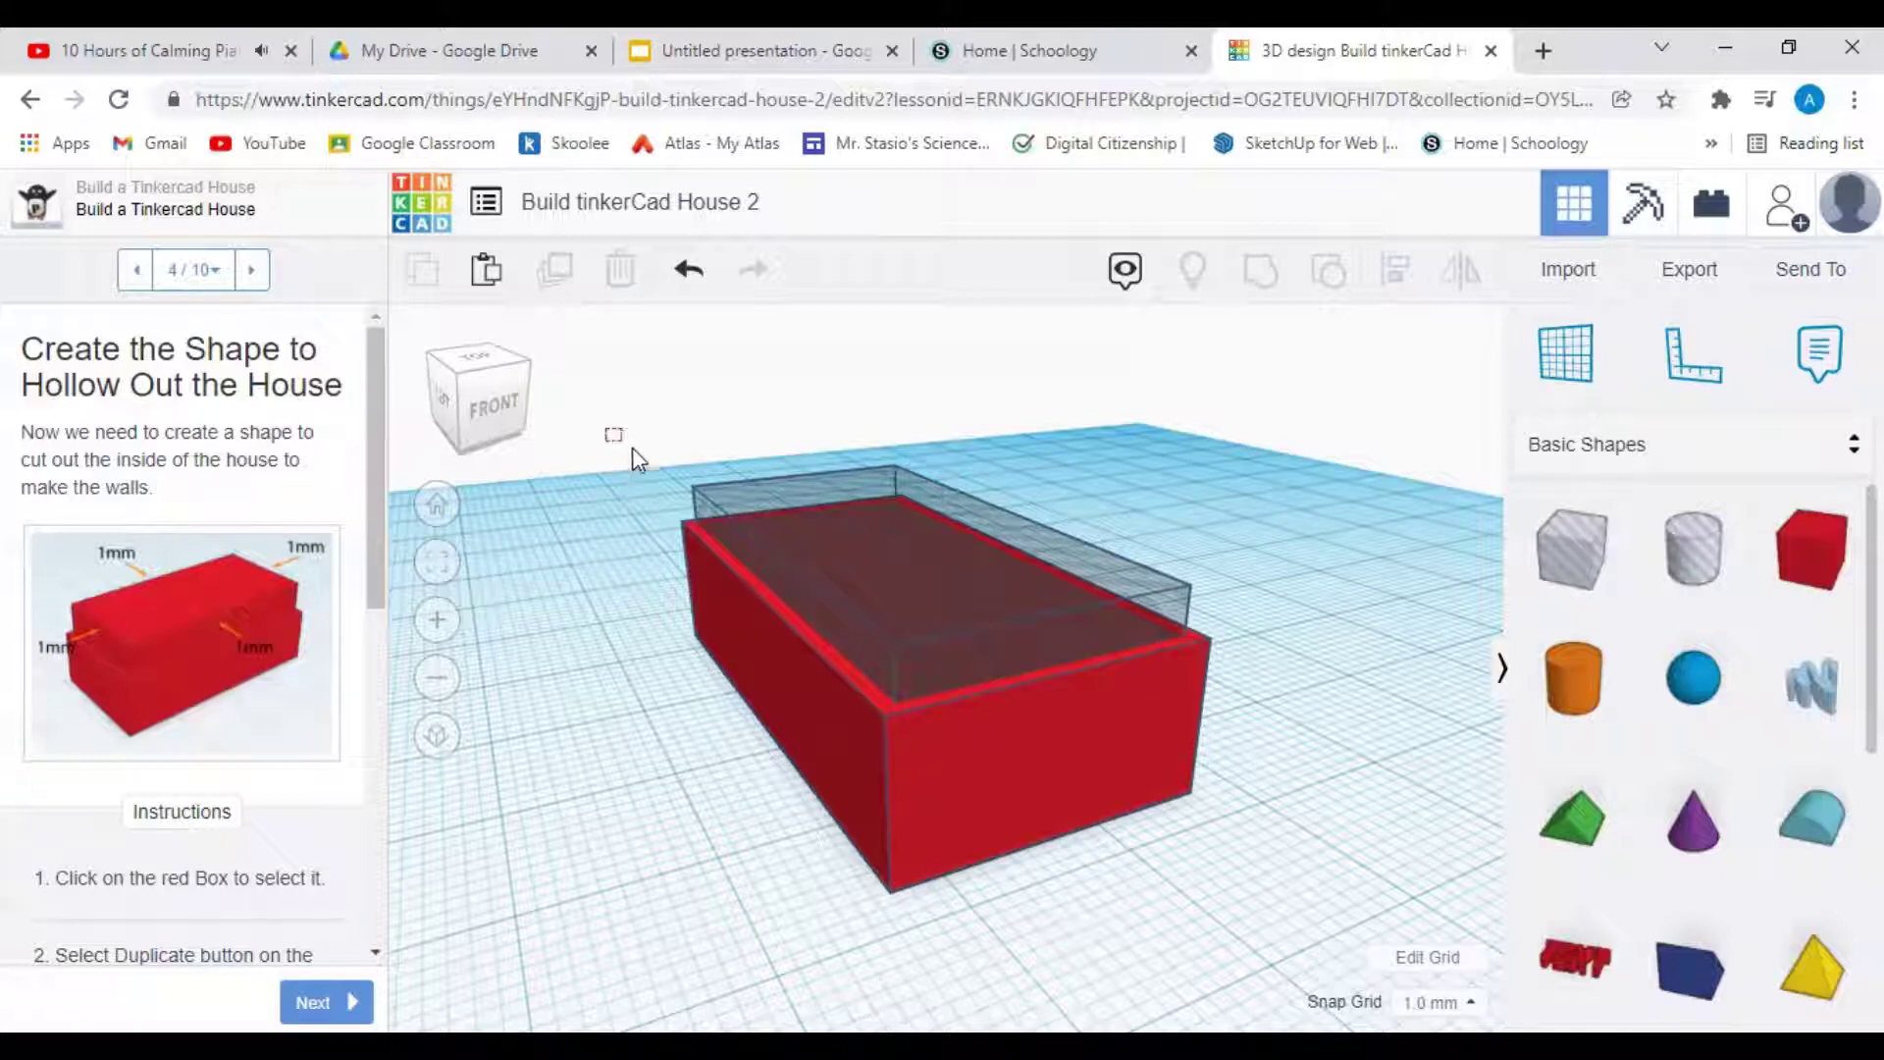
drag(748, 529, 1264, 949)
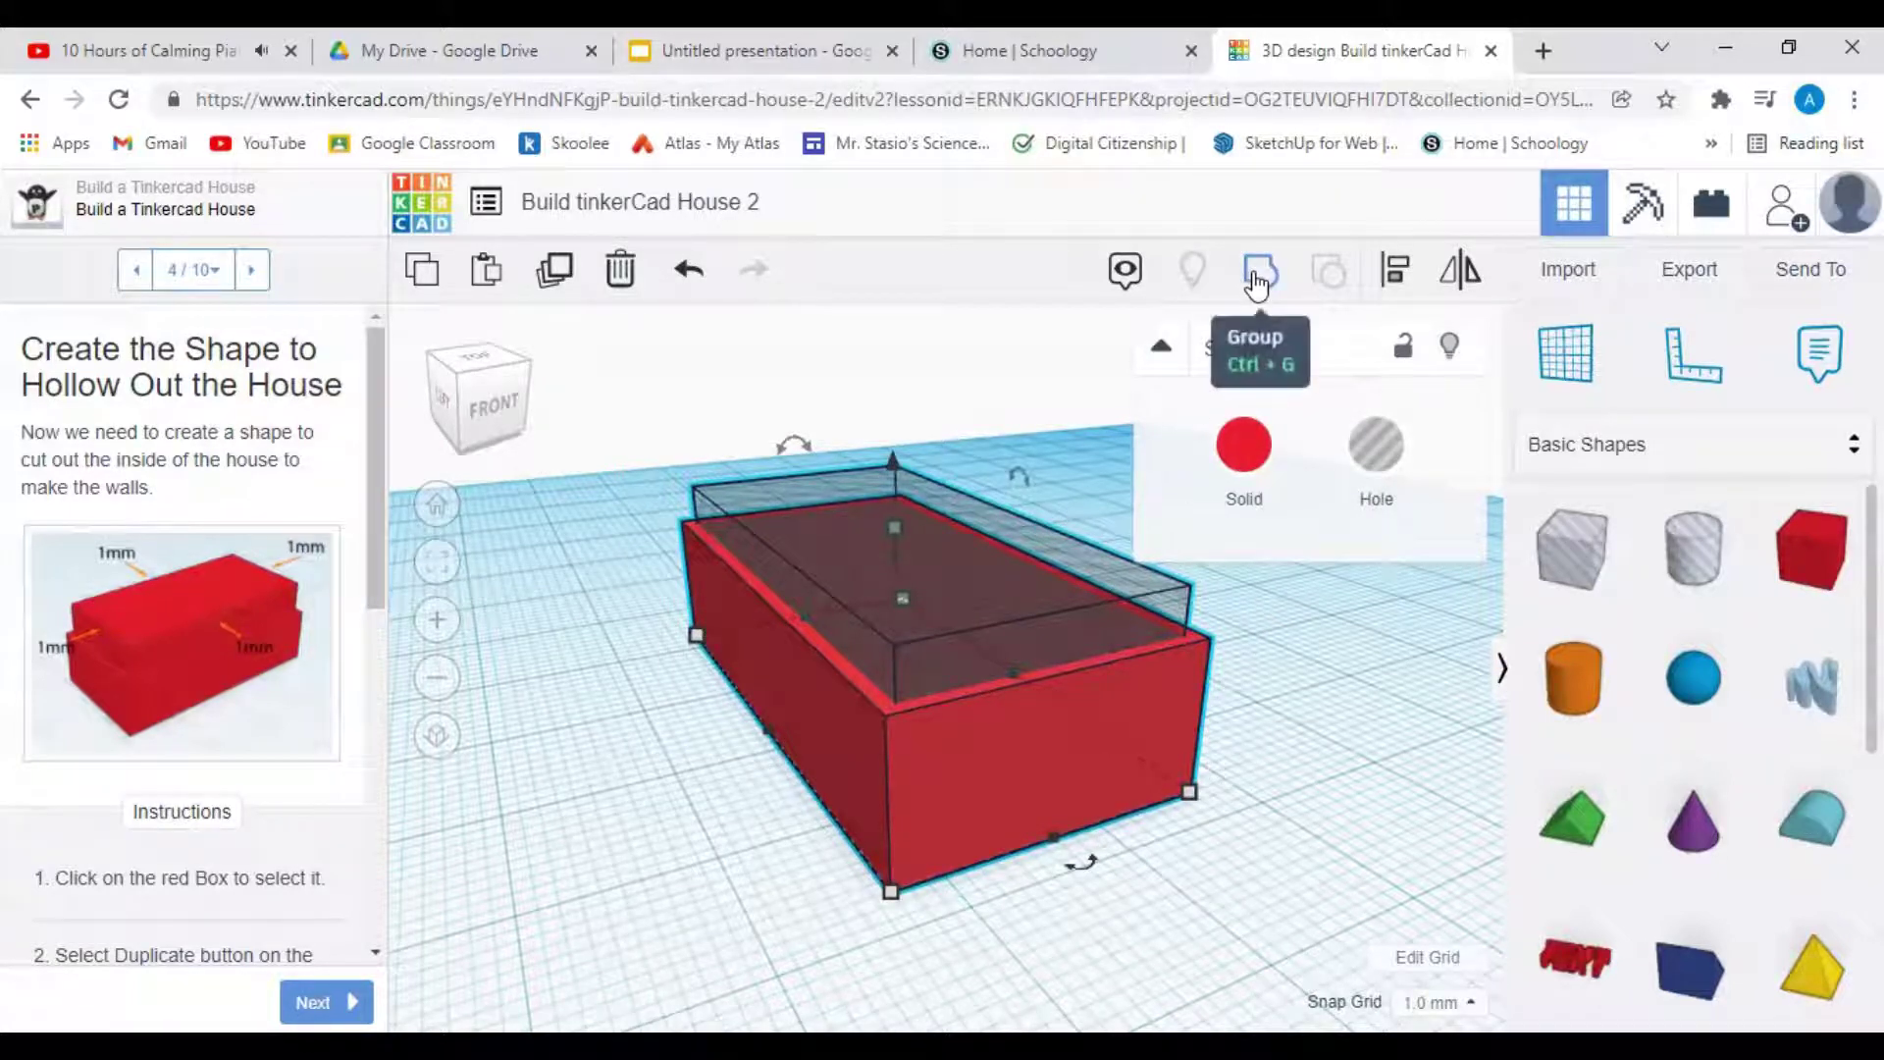
click(1256, 282)
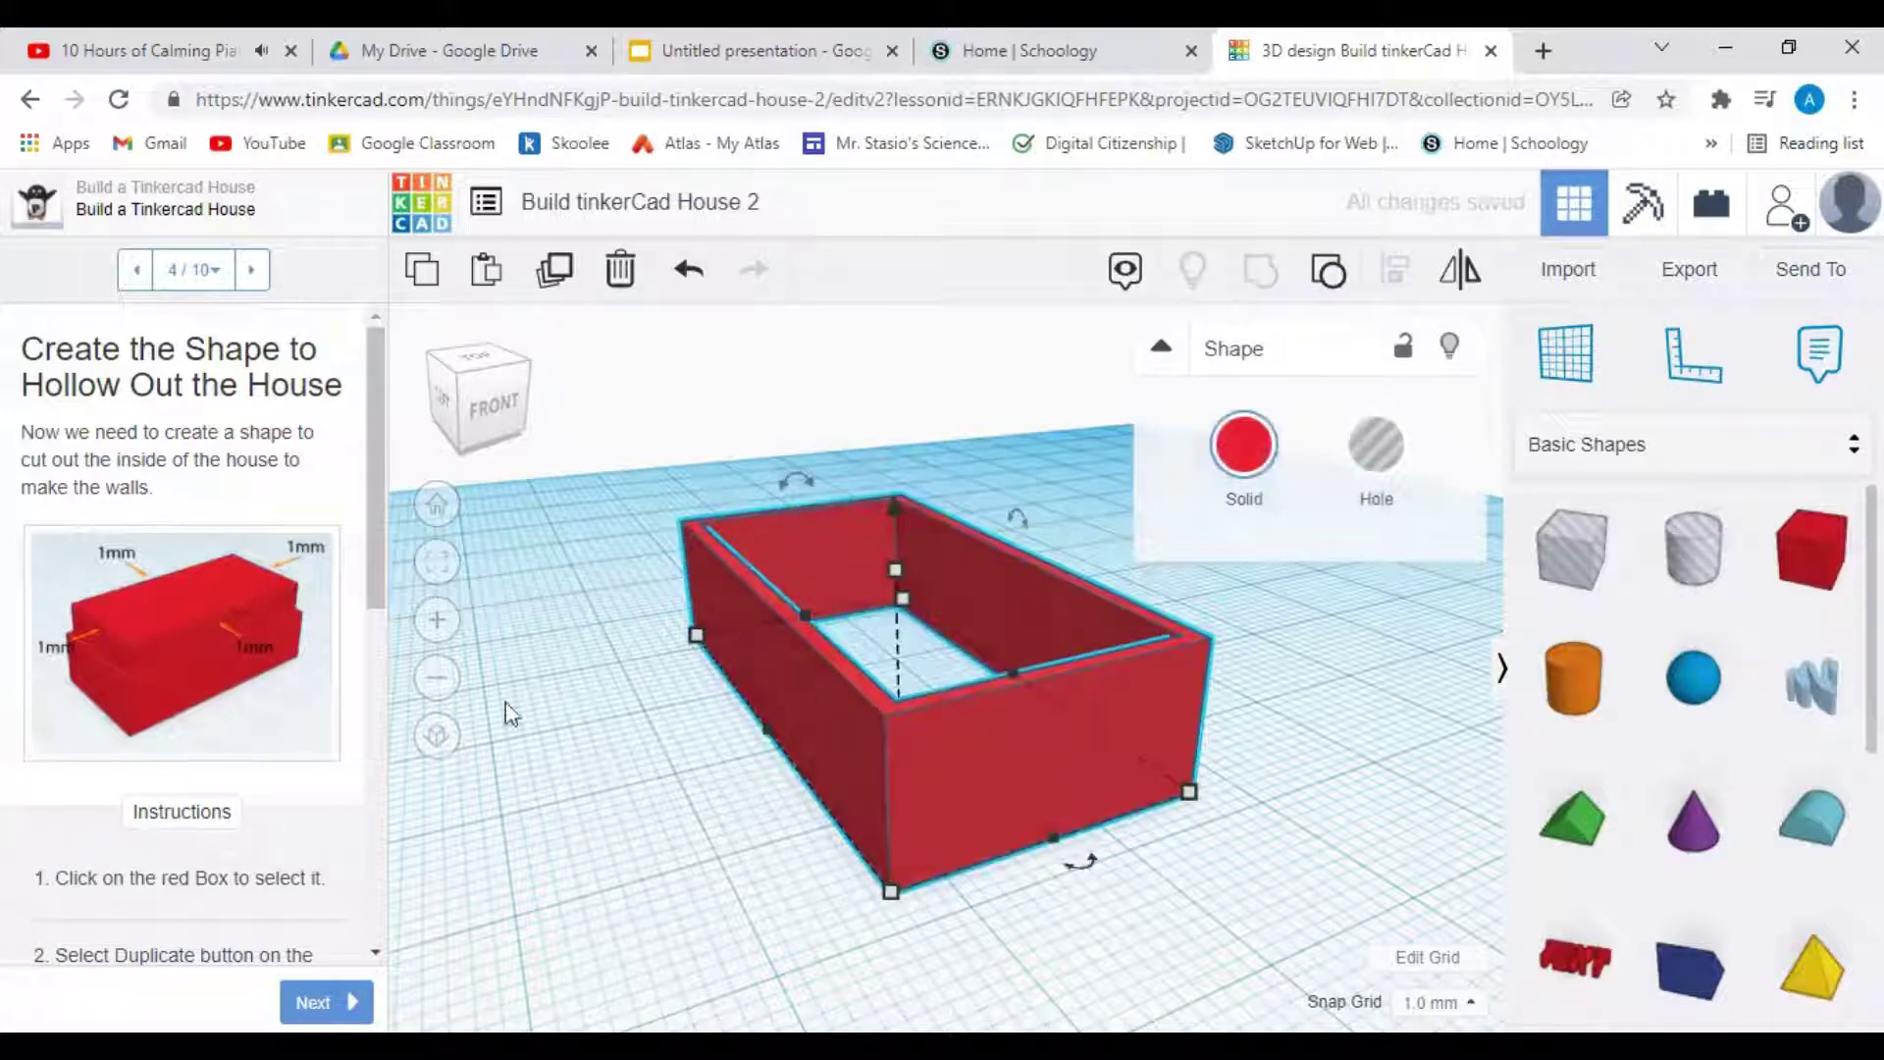
click(488, 367)
drag(473, 373, 454, 410)
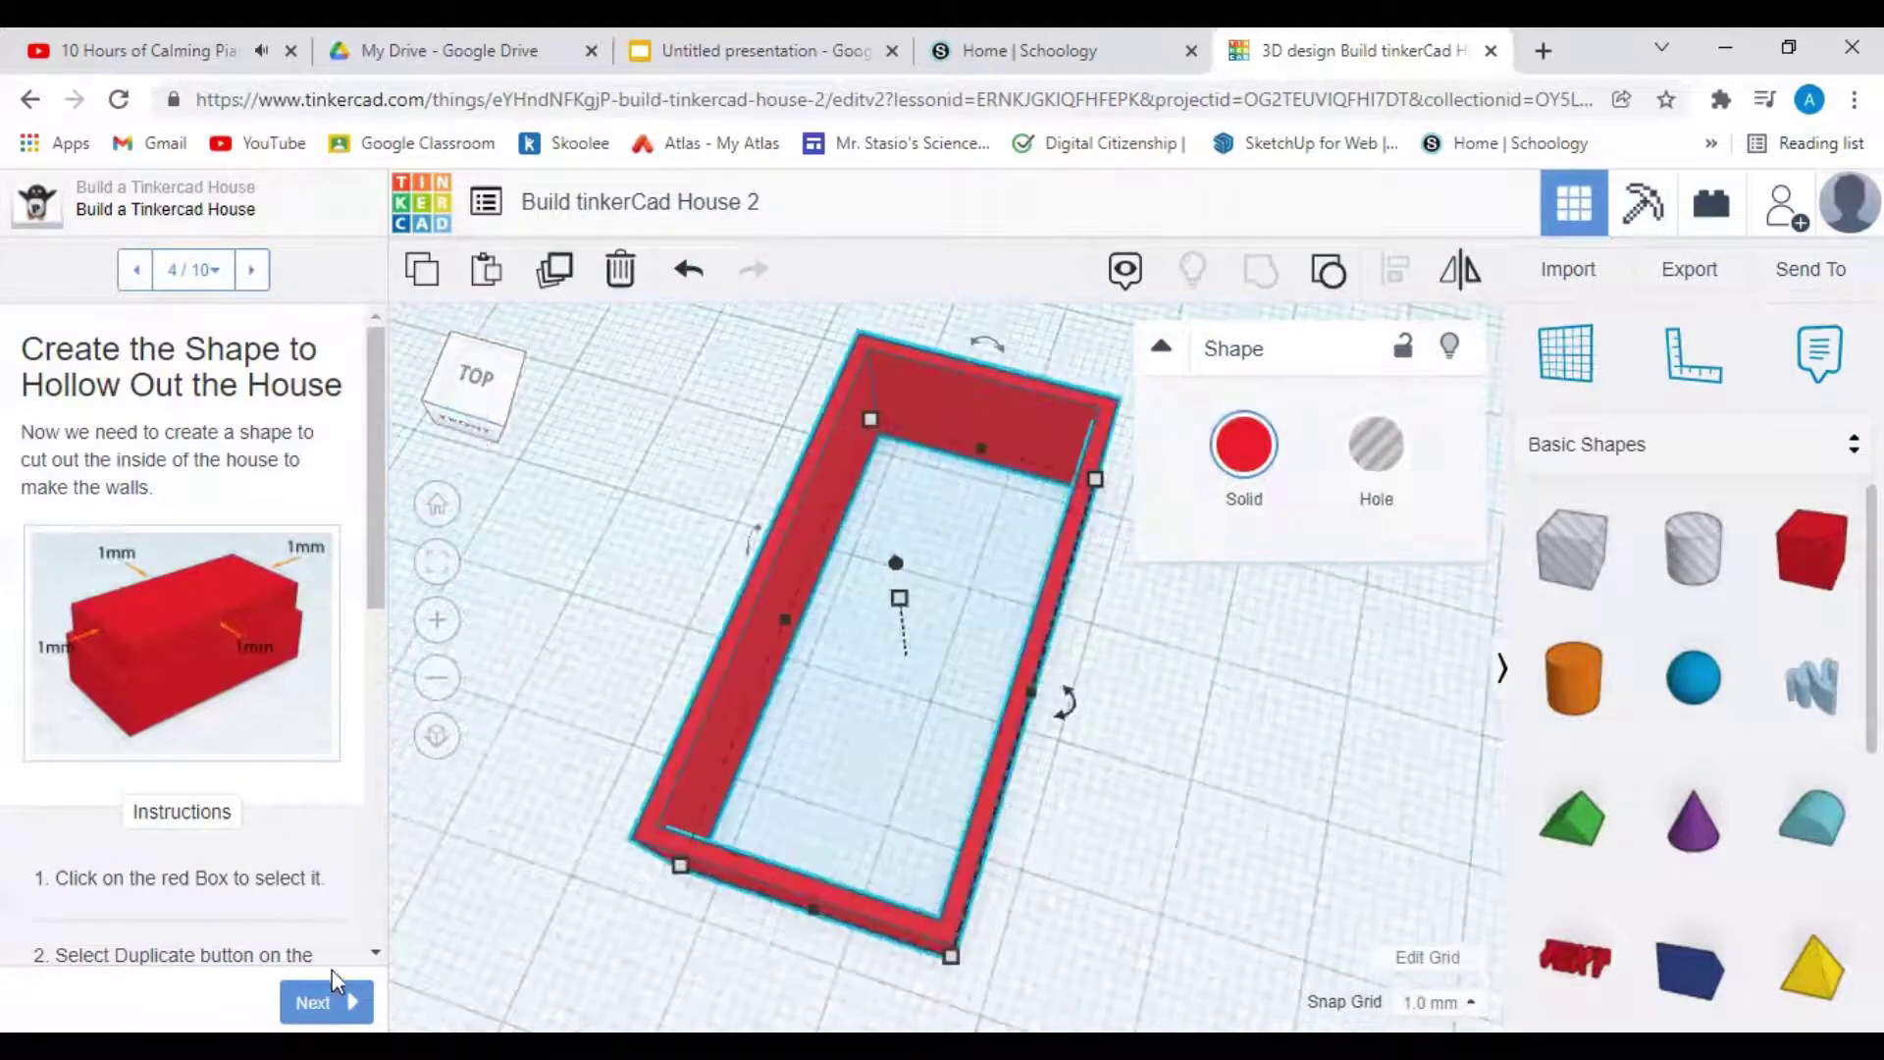
Step: Advance the lesson to step 6 and read the instructions for adding the doorway shapes
click(325, 1001)
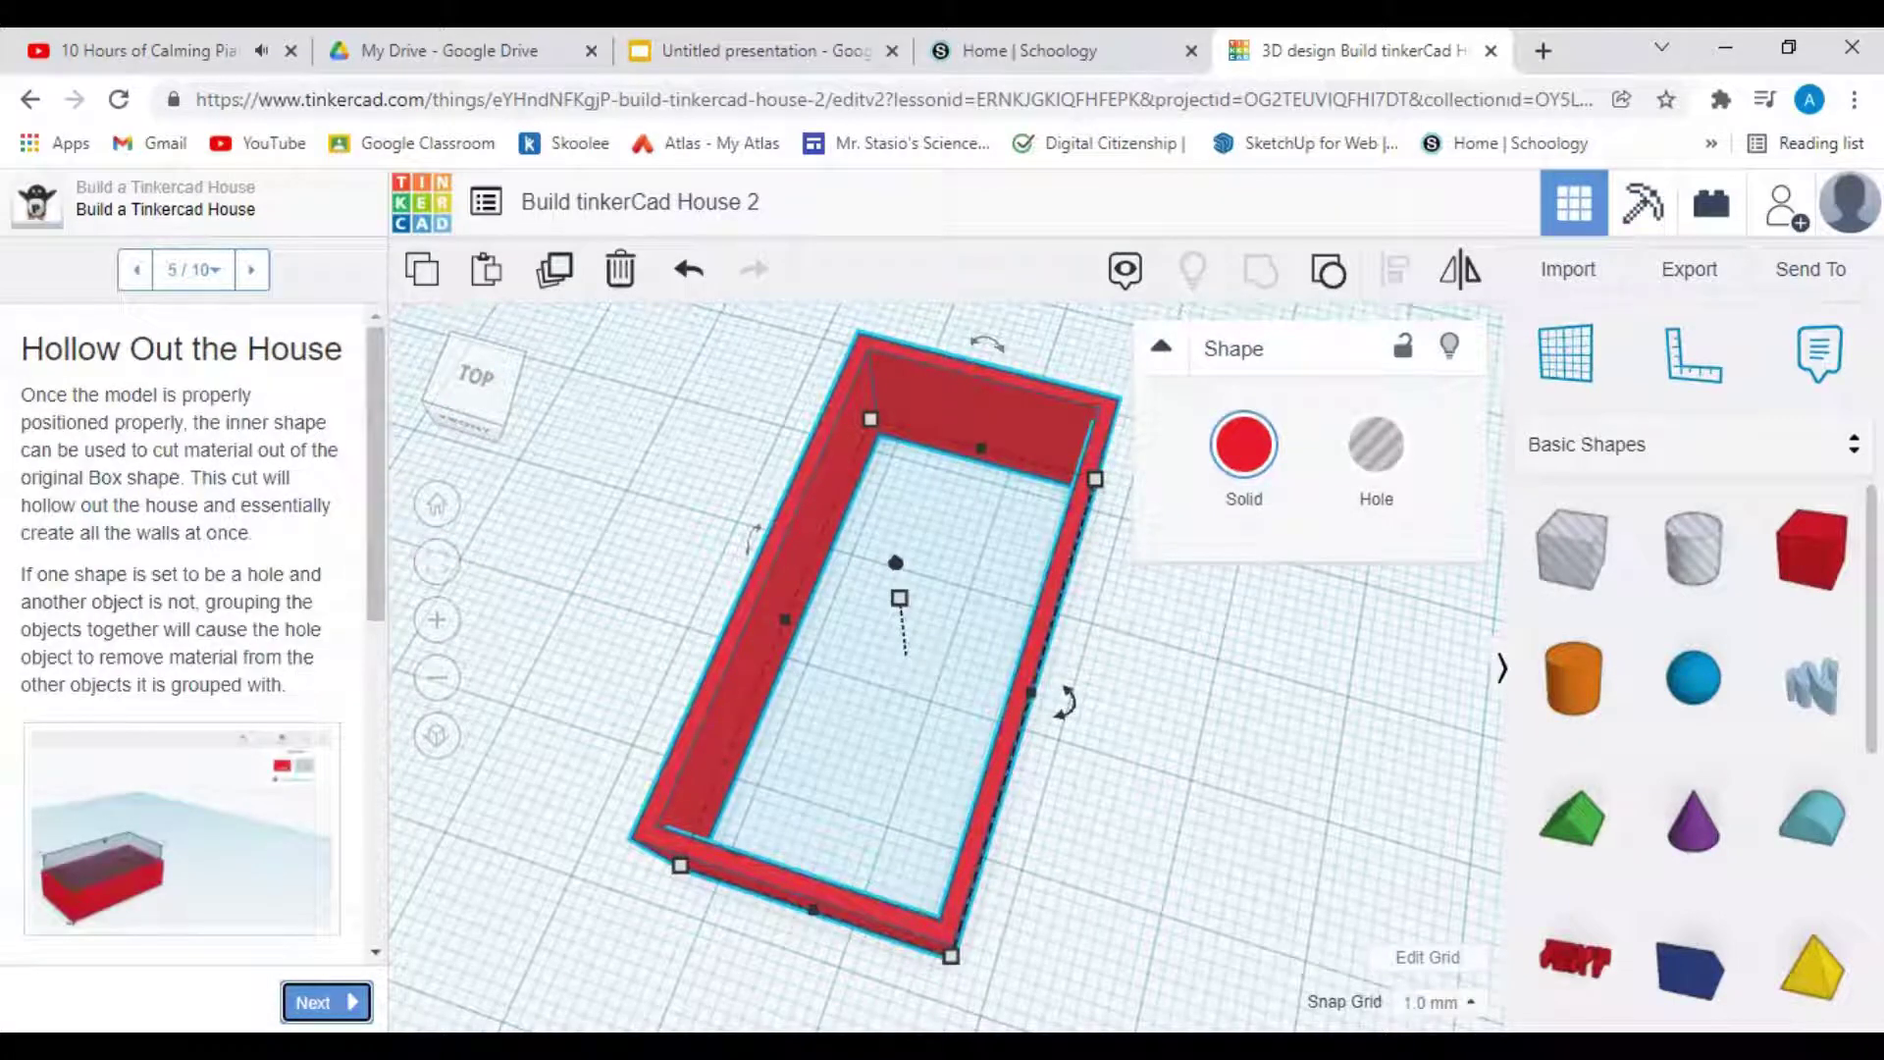
click(326, 1002)
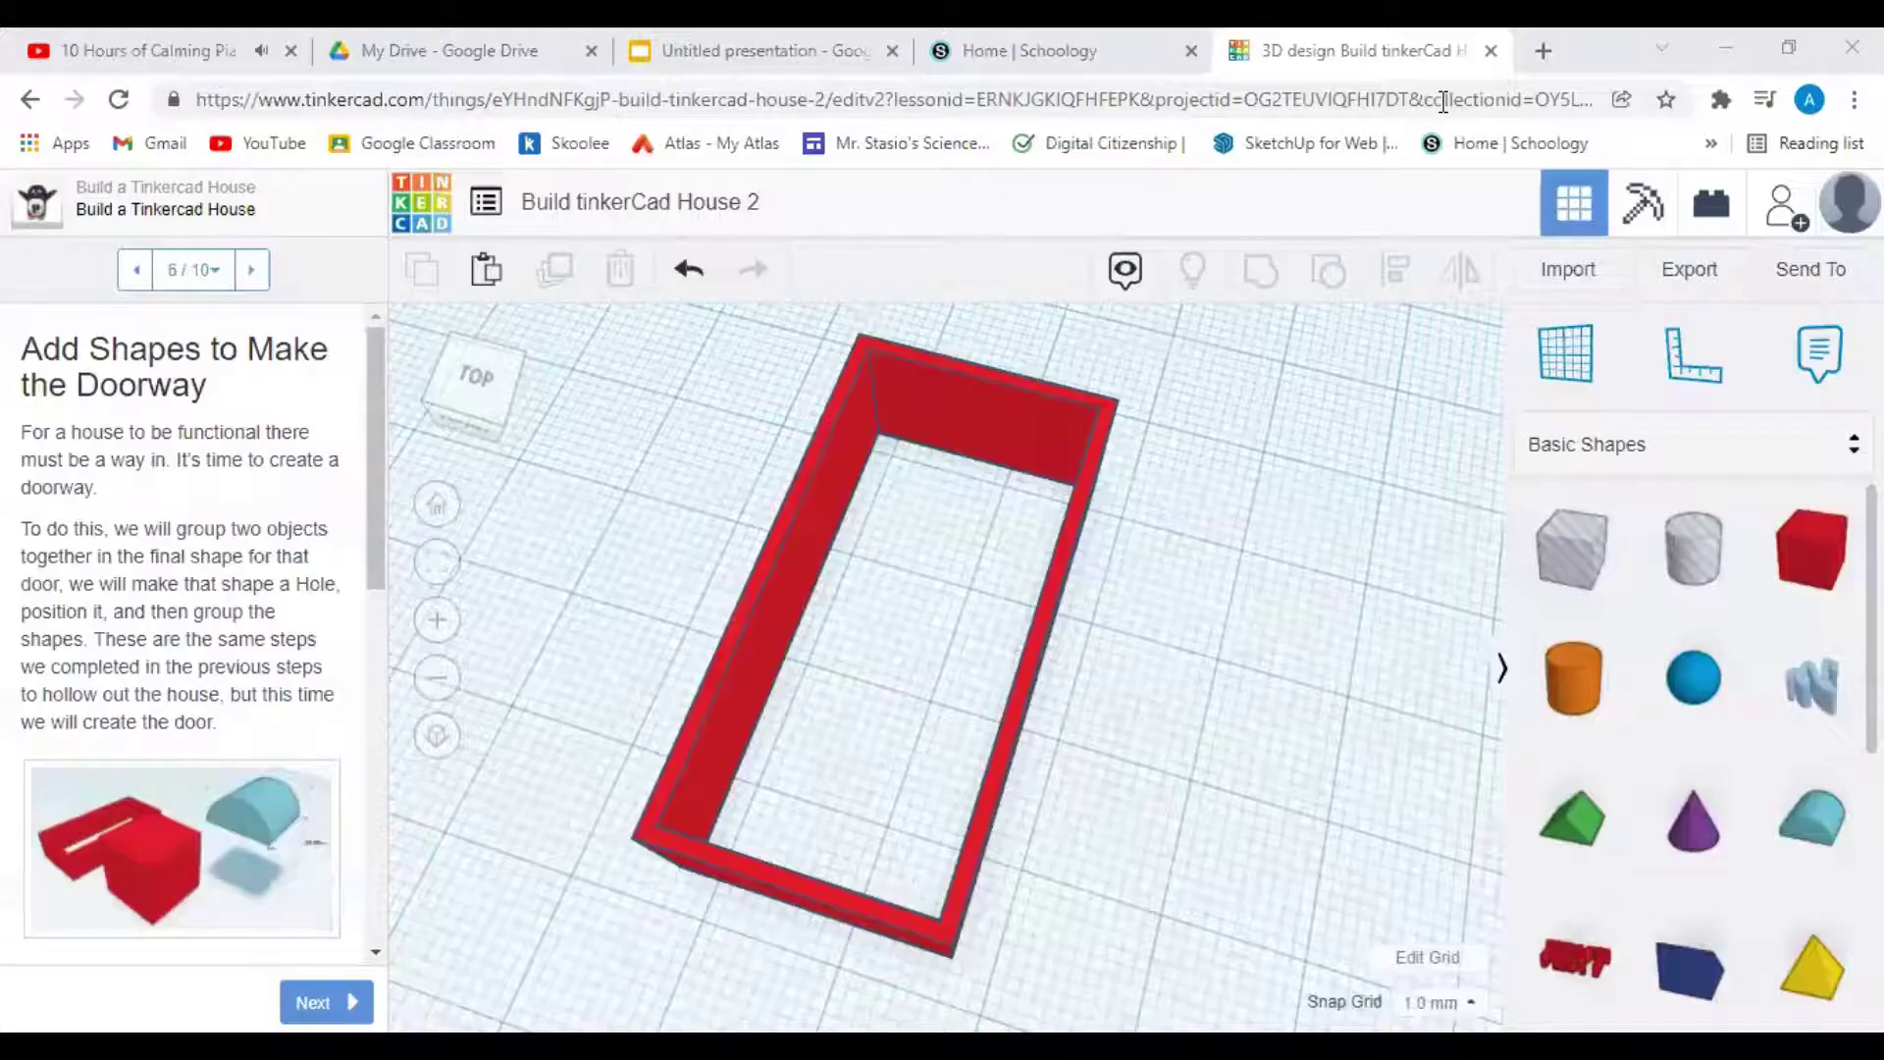
click(469, 414)
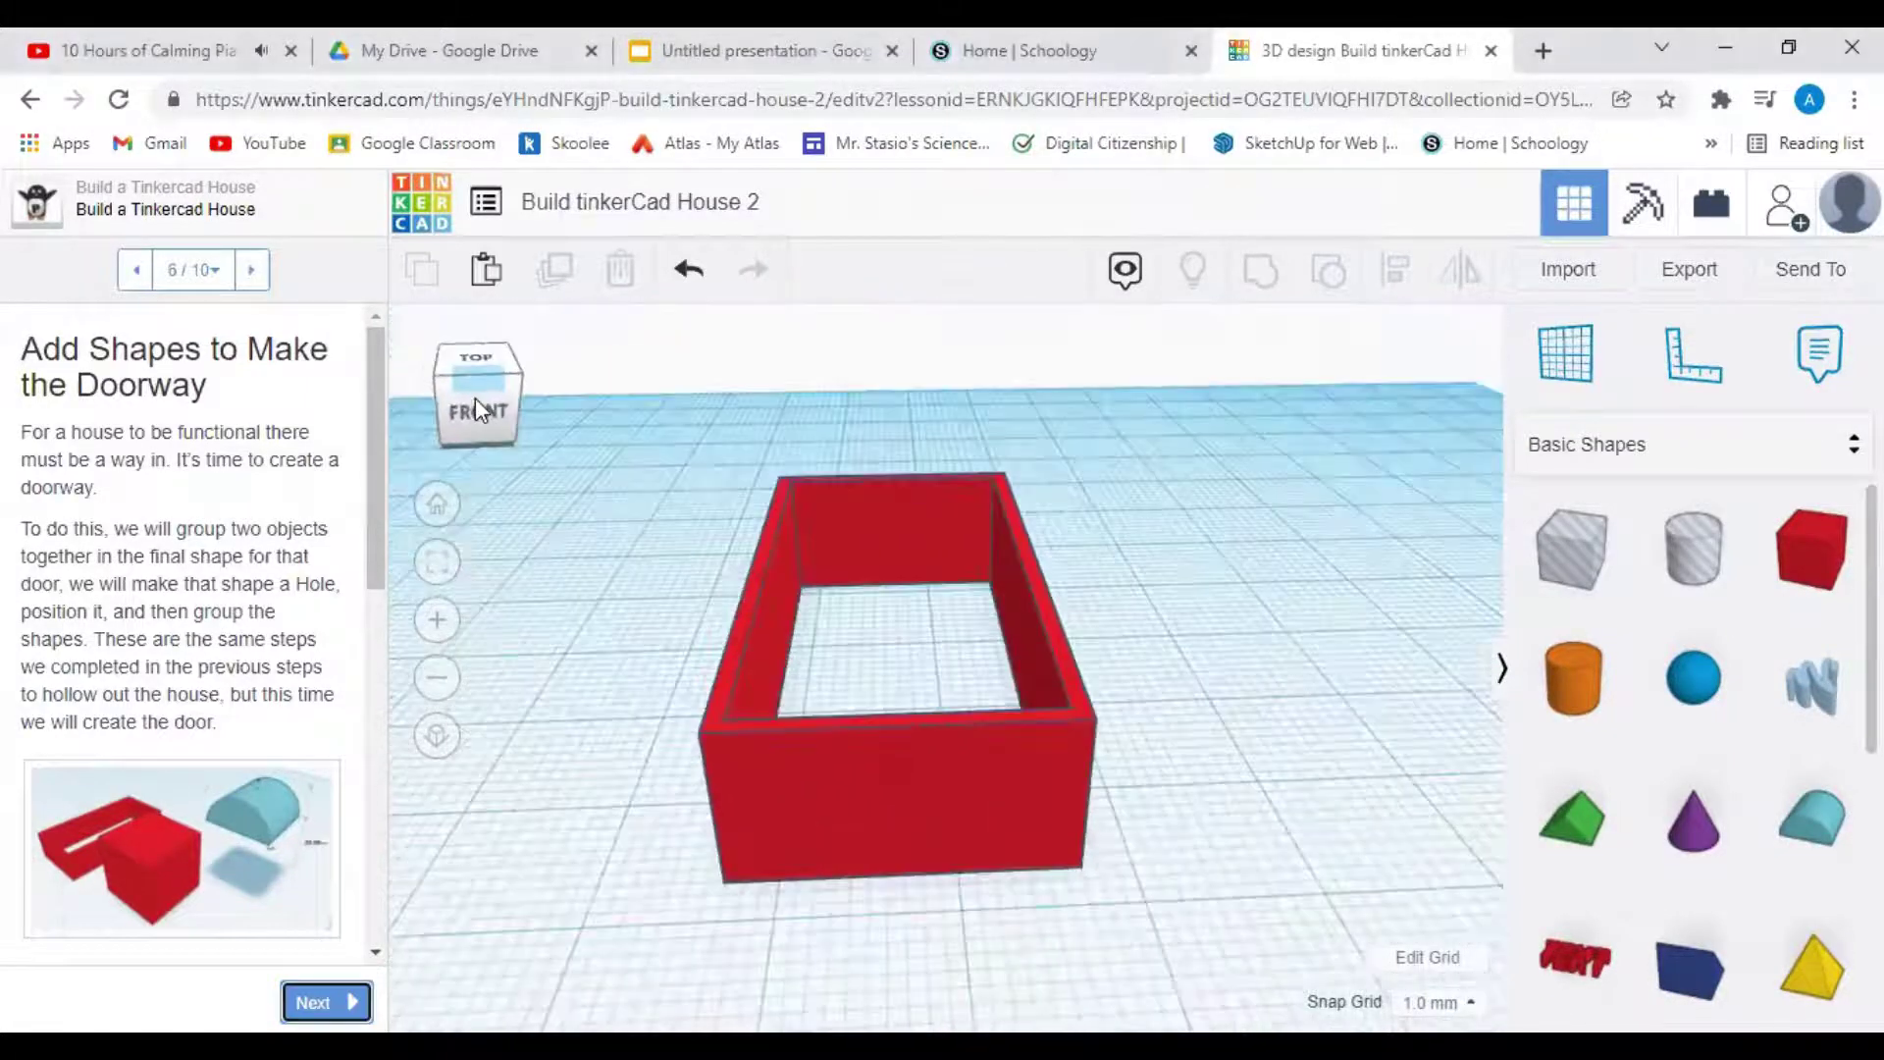
click(465, 402)
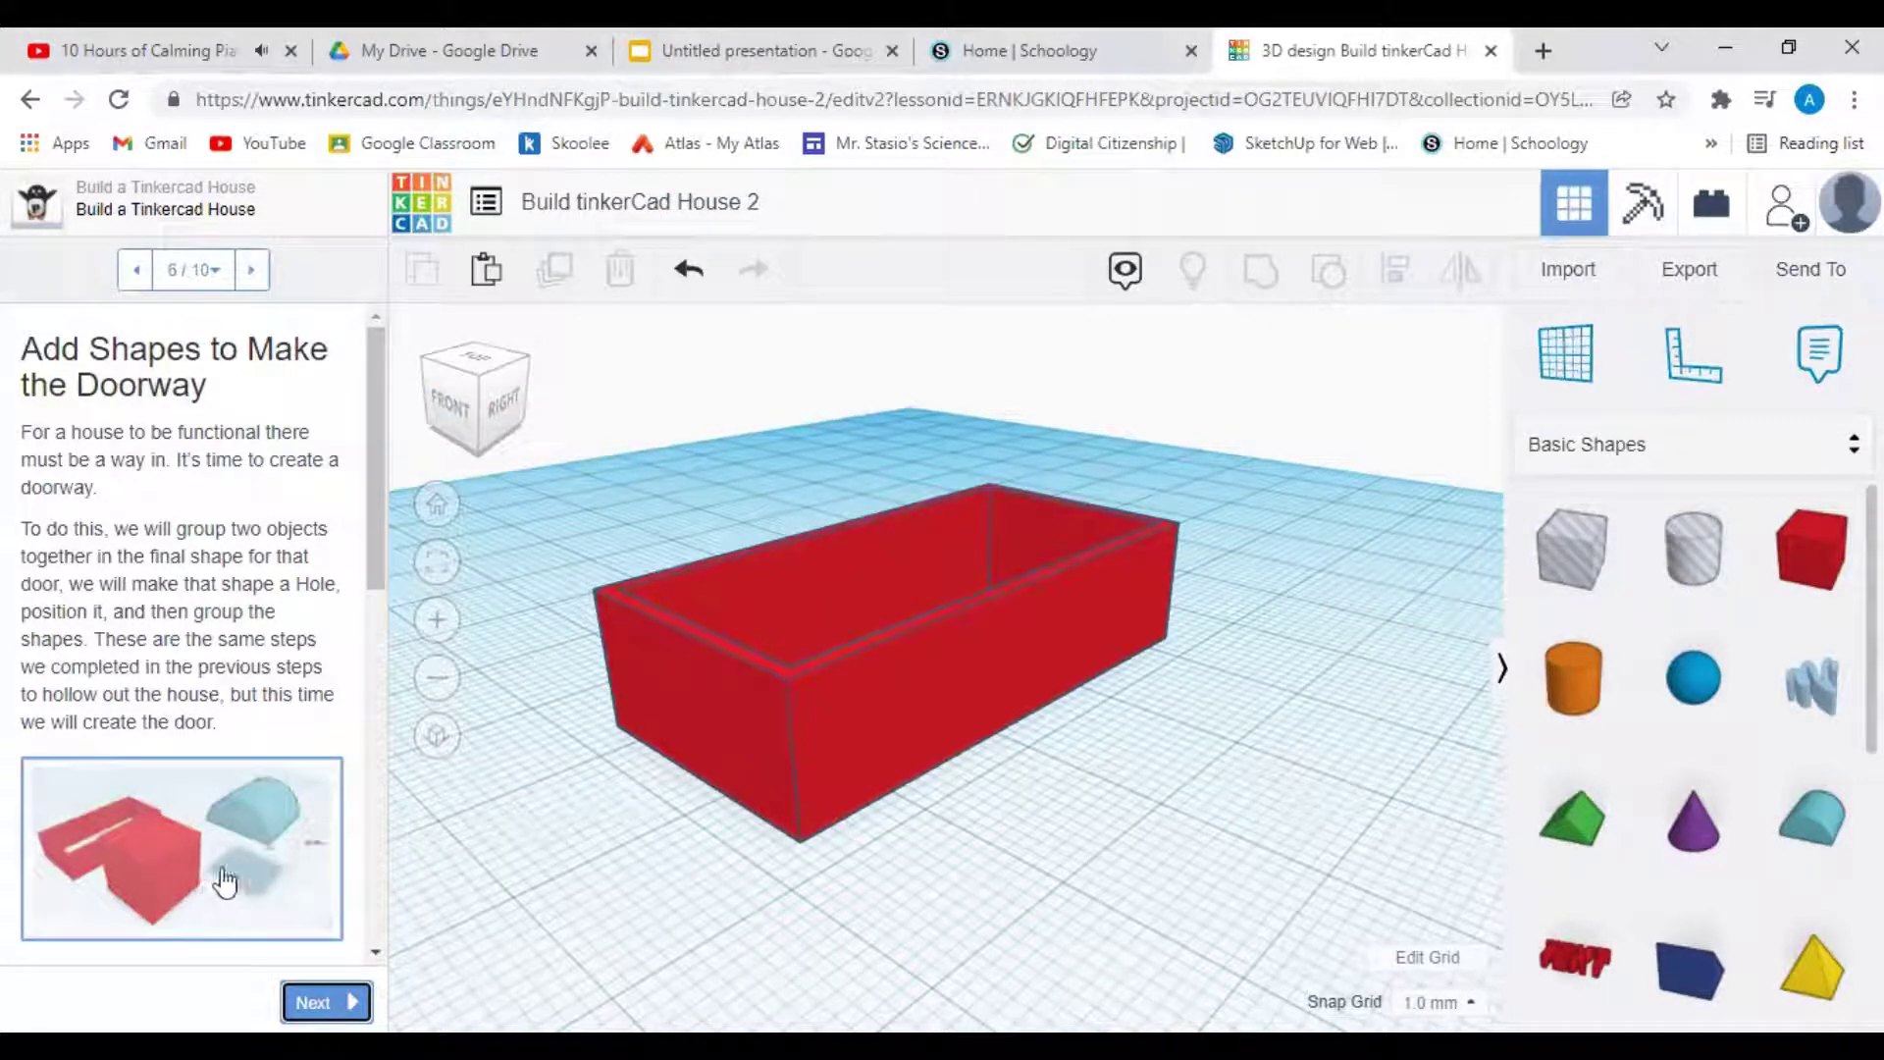
drag(372, 561, 390, 760)
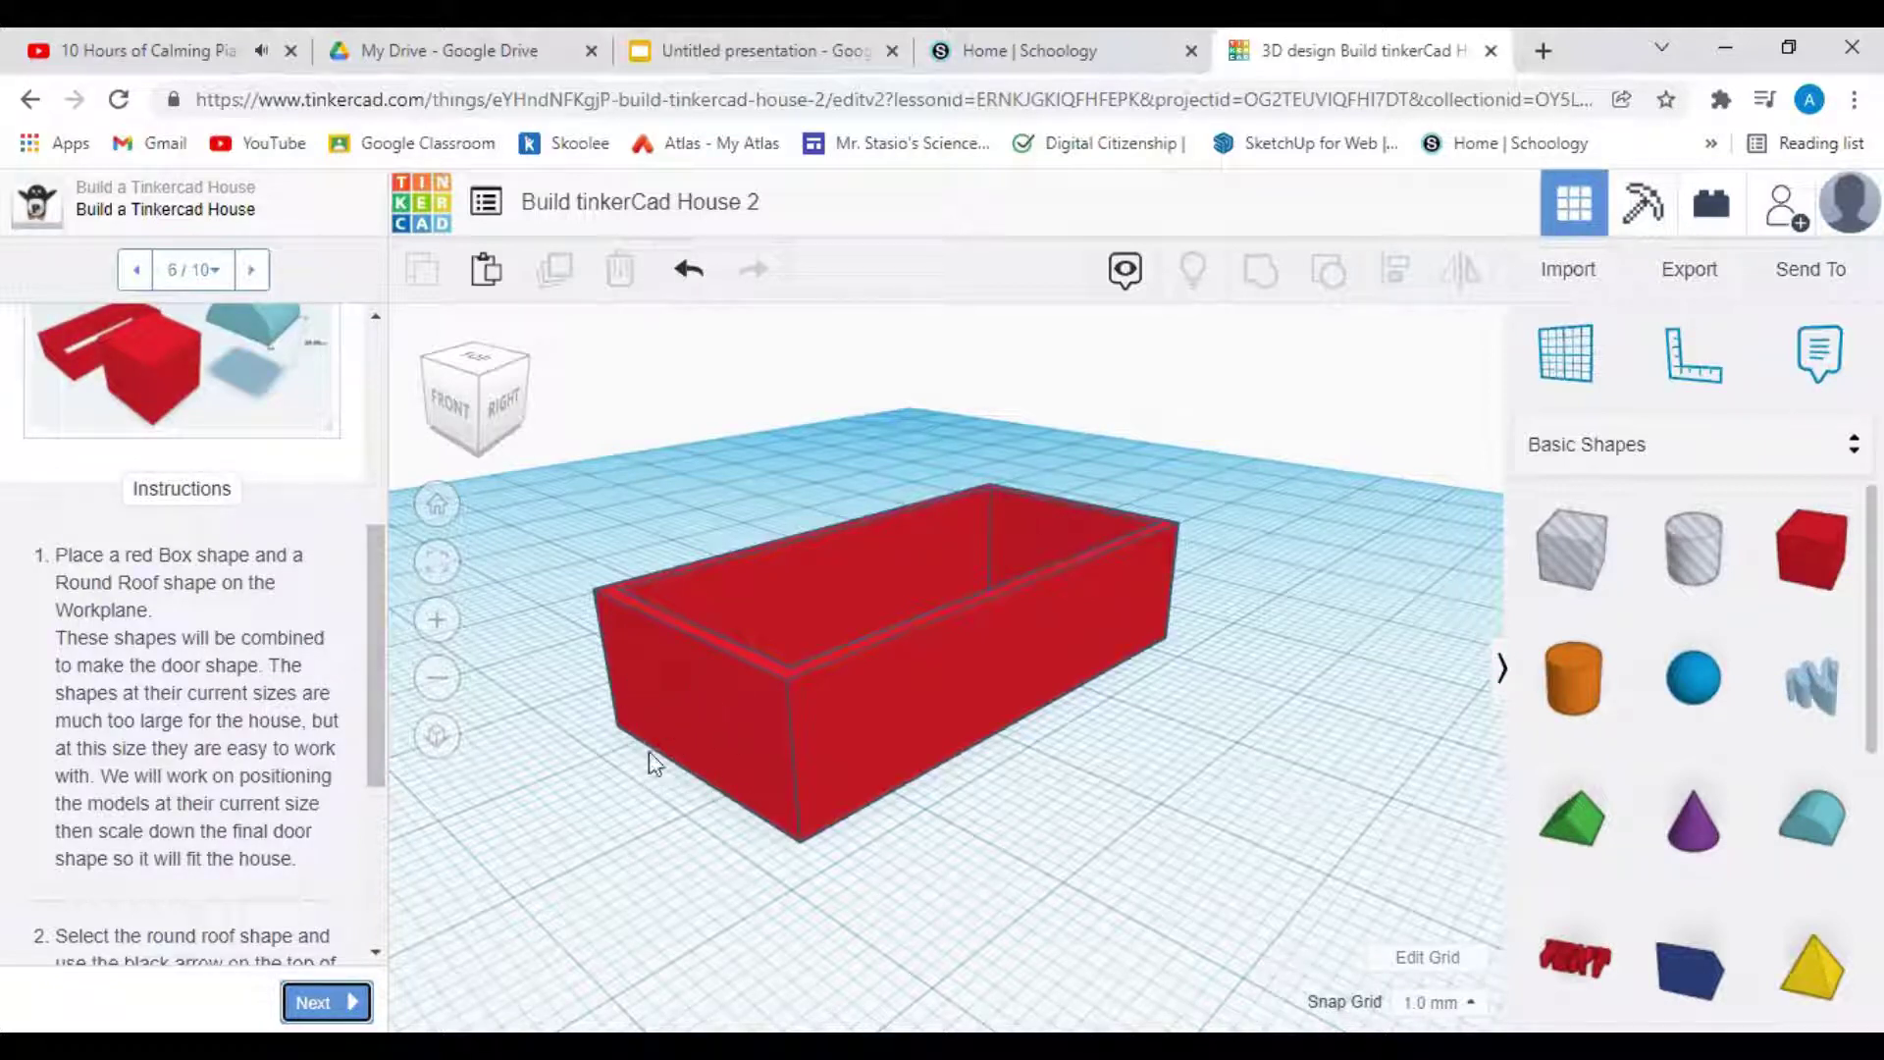
scroll(367, 571, up, 1)
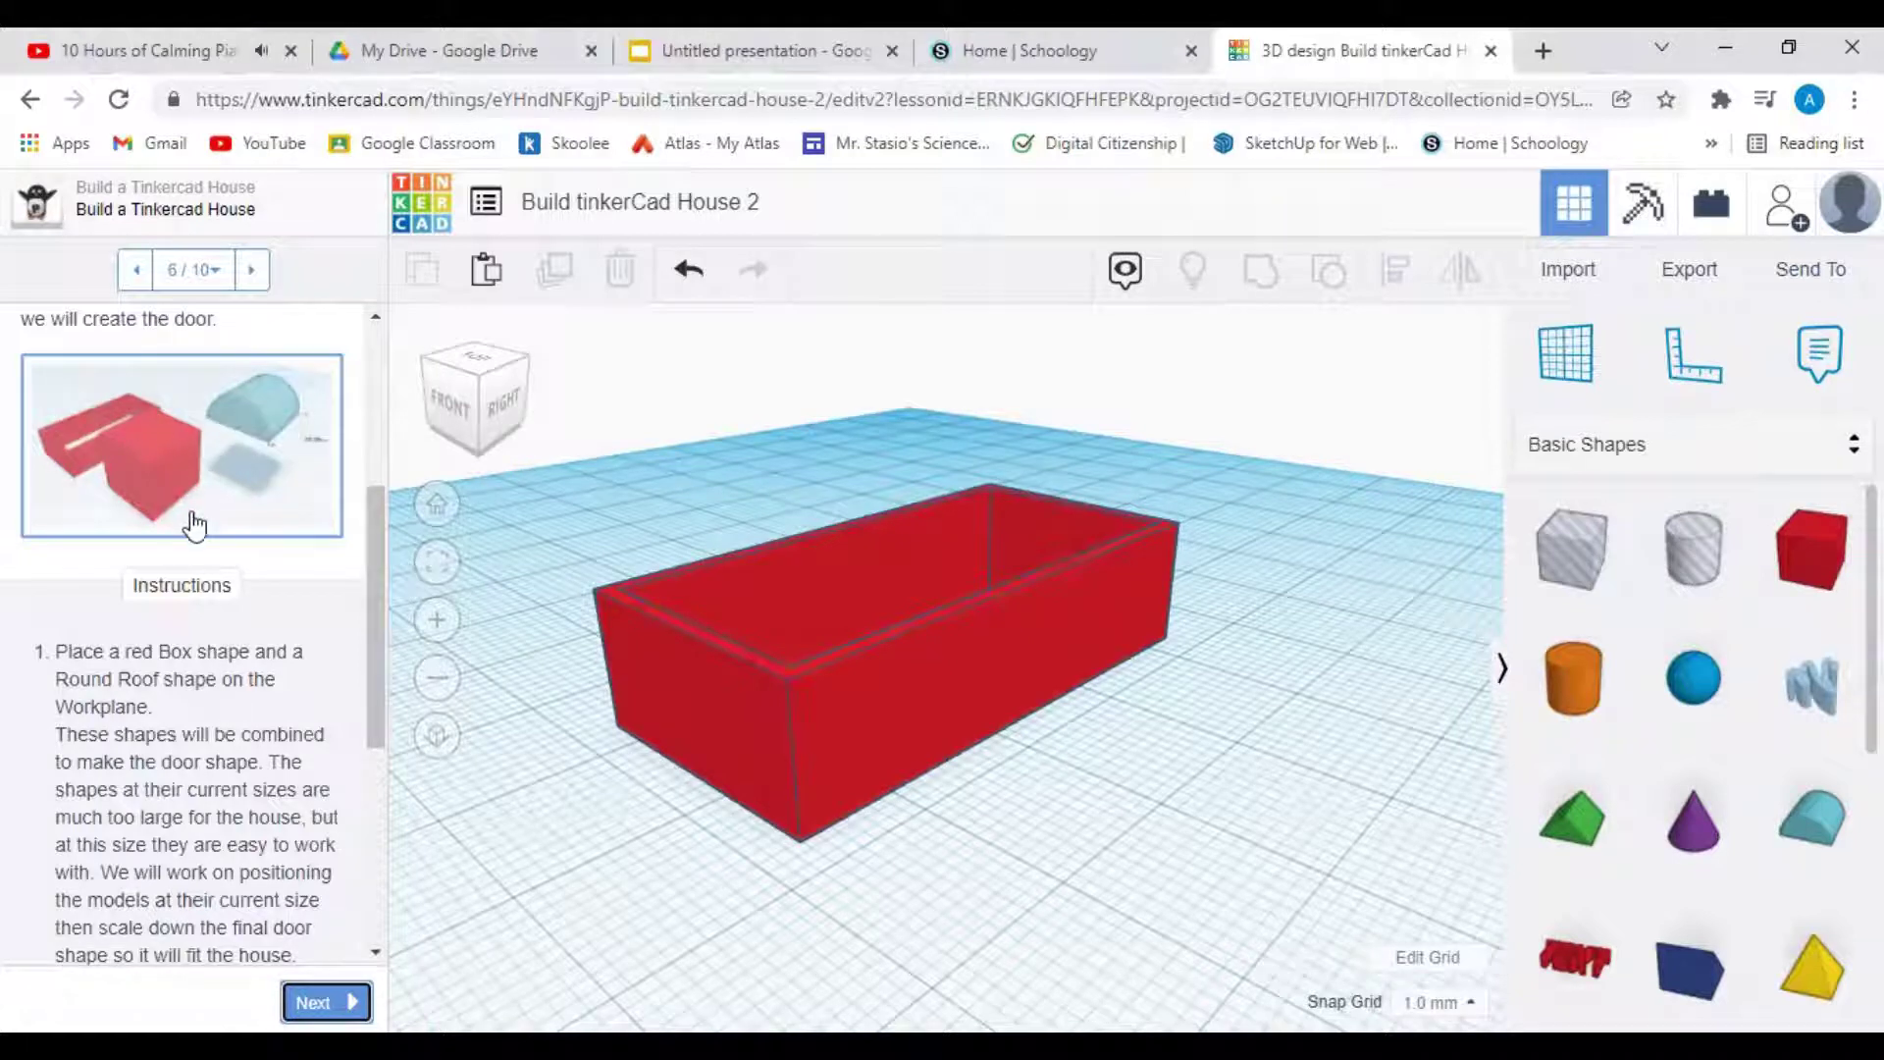
Step: Place a 20 mm red Box on the workplane beside the hollow house and collapse its shape properties
drag(1808, 546, 1250, 810)
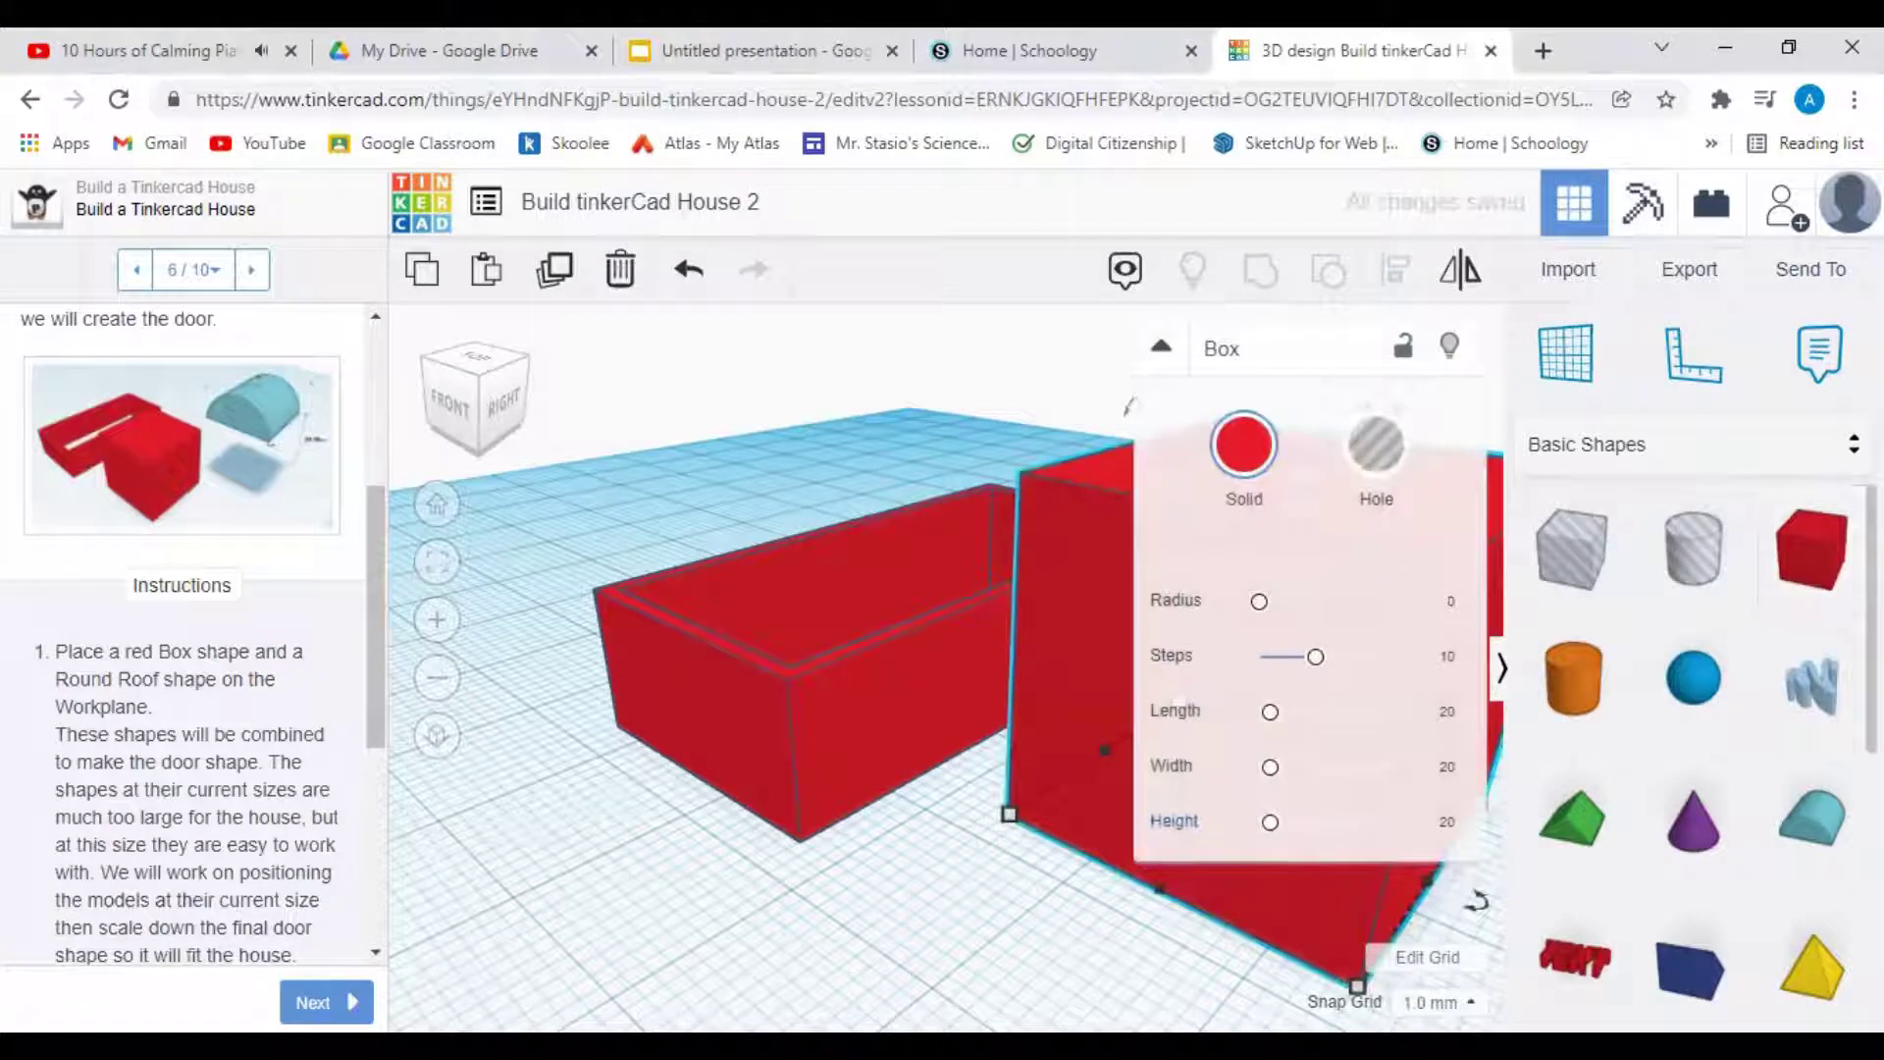
scroll(880, 805, down, 2)
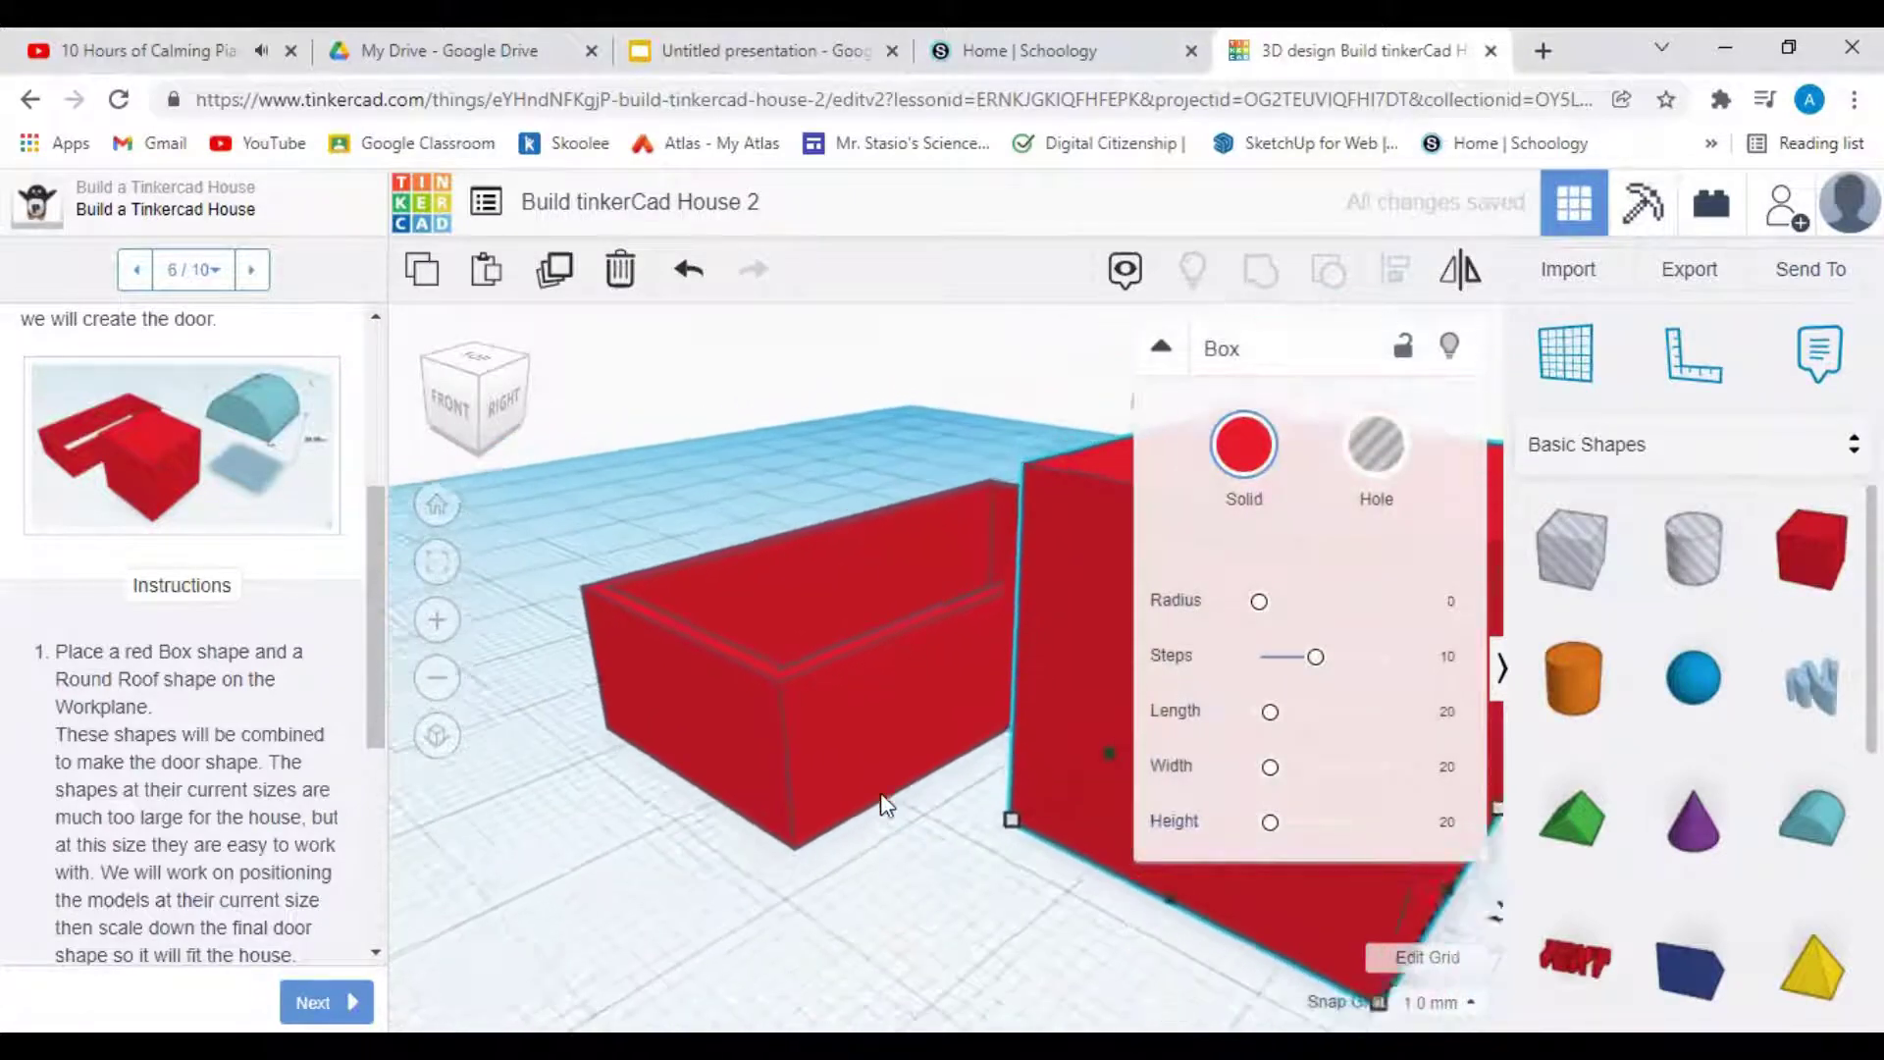
scroll(947, 753, down, 1)
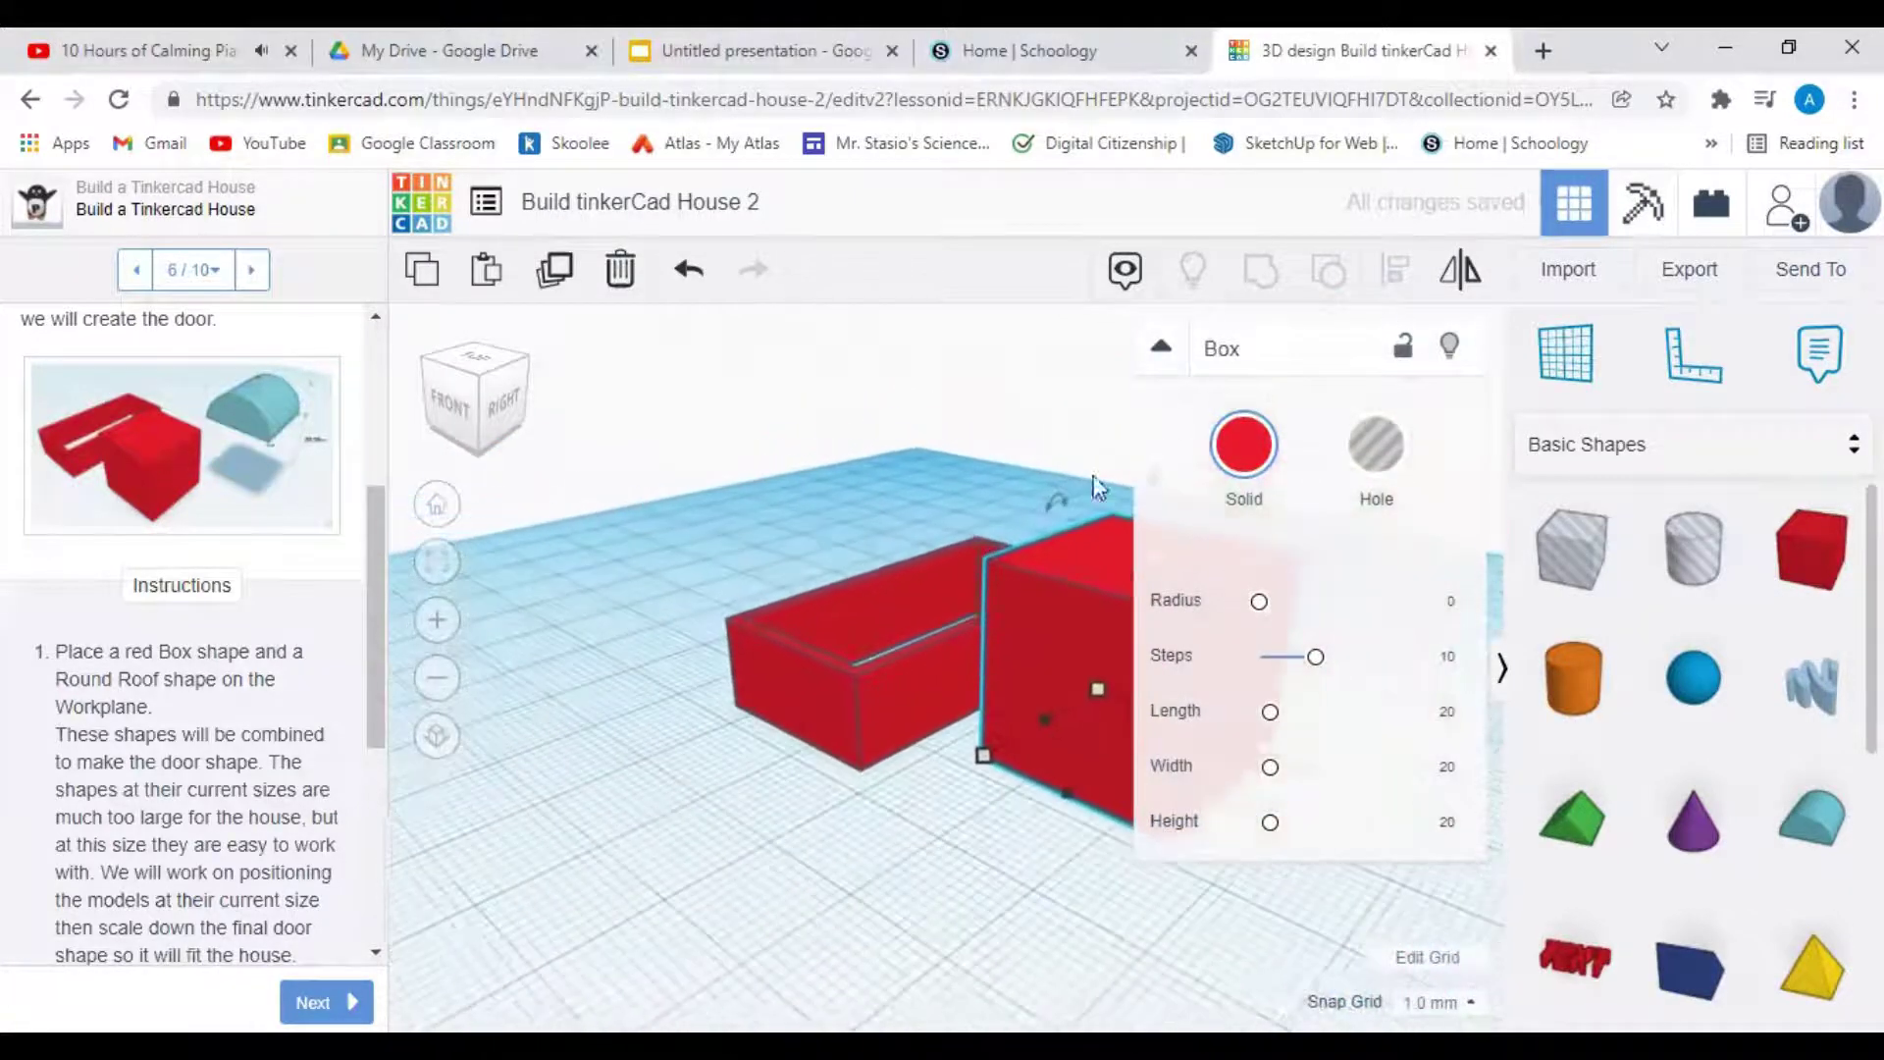
click(1162, 349)
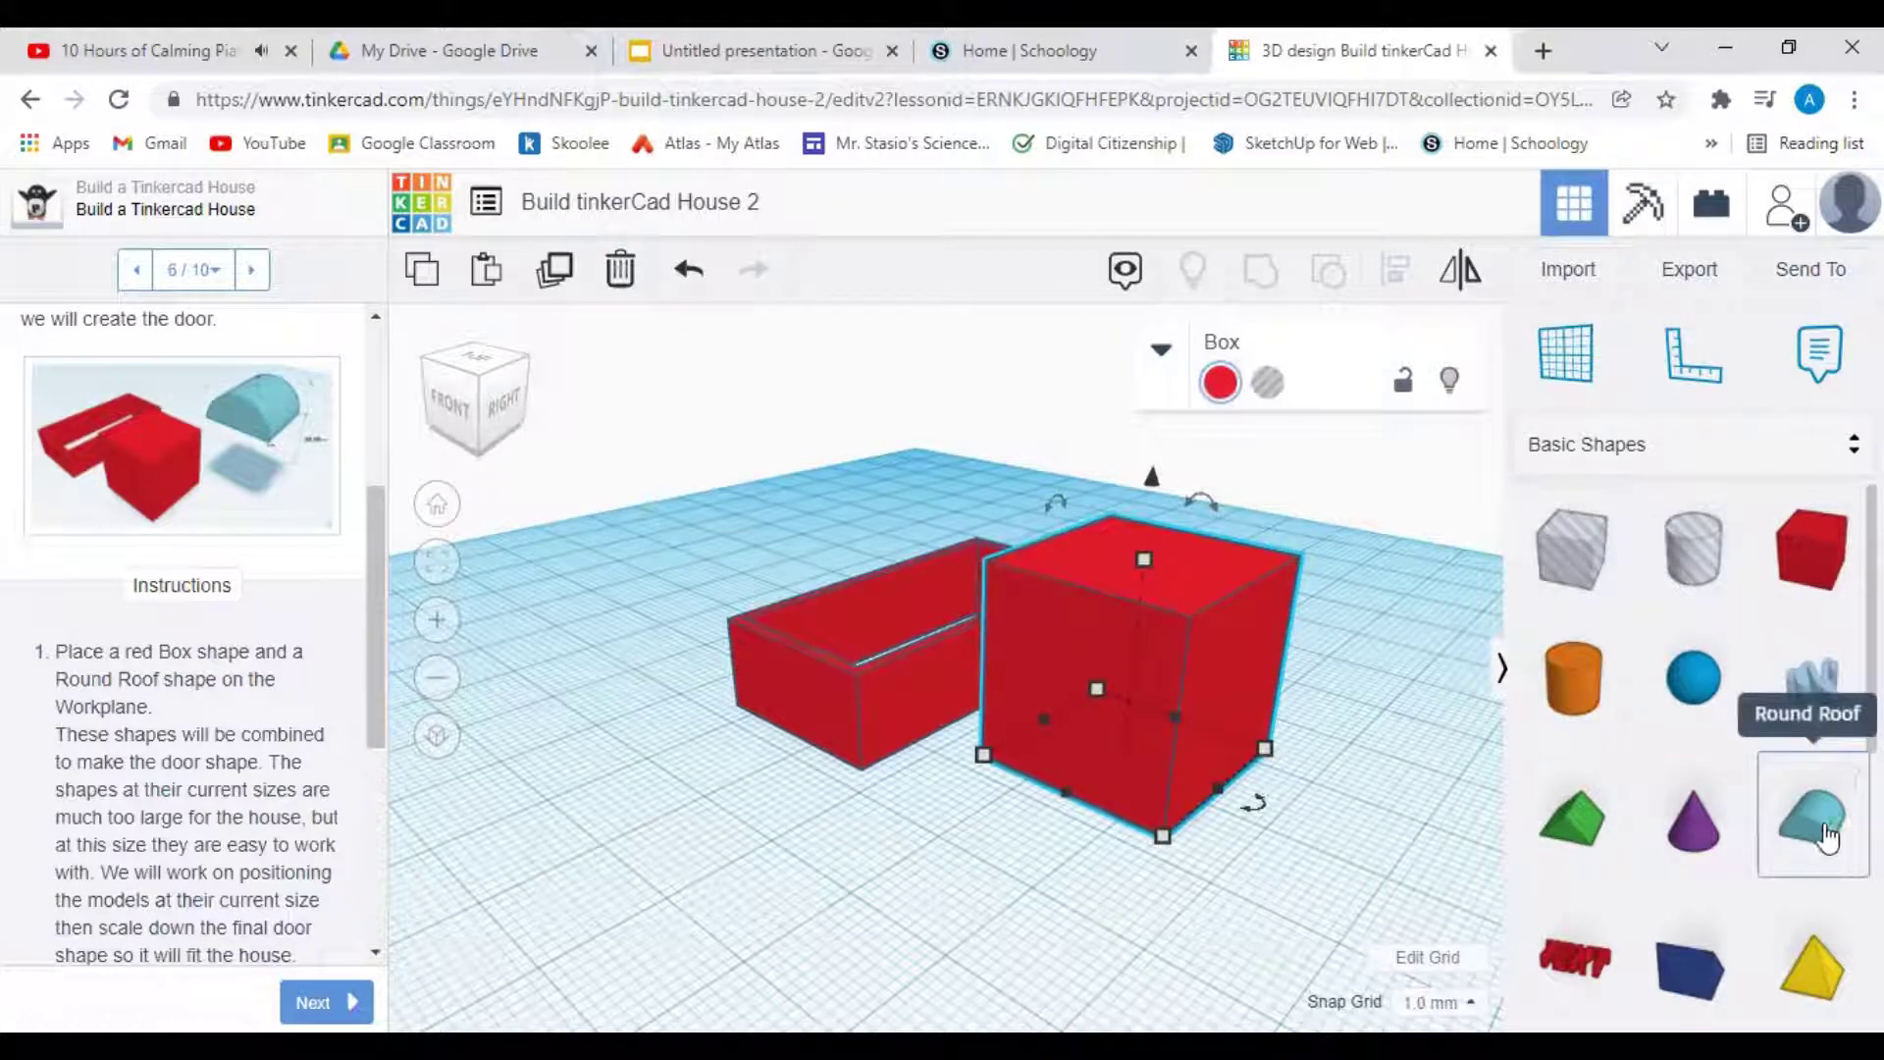
Step: Place a Round Roof at the same spot as the new red box and raise it 20 mm onto the box's top
drag(1829, 839, 1126, 763)
scroll(892, 804, down, 2)
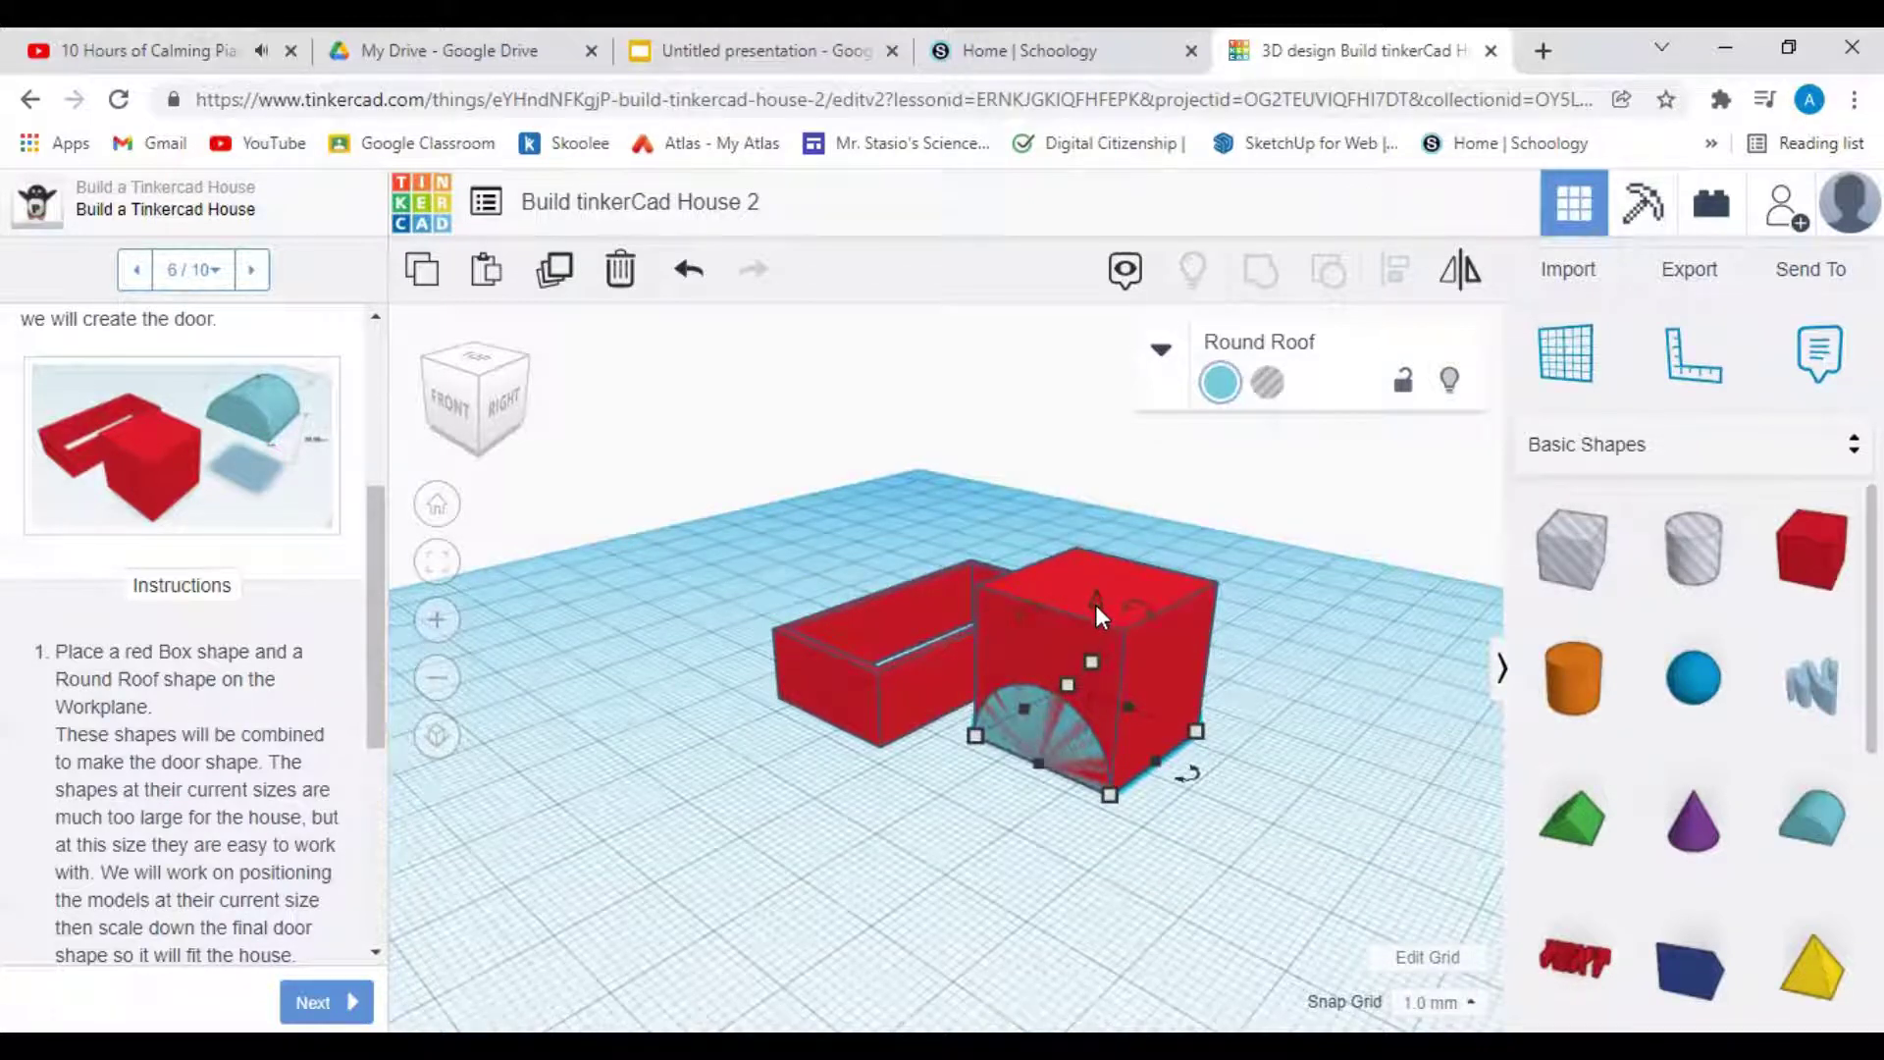
click(1044, 855)
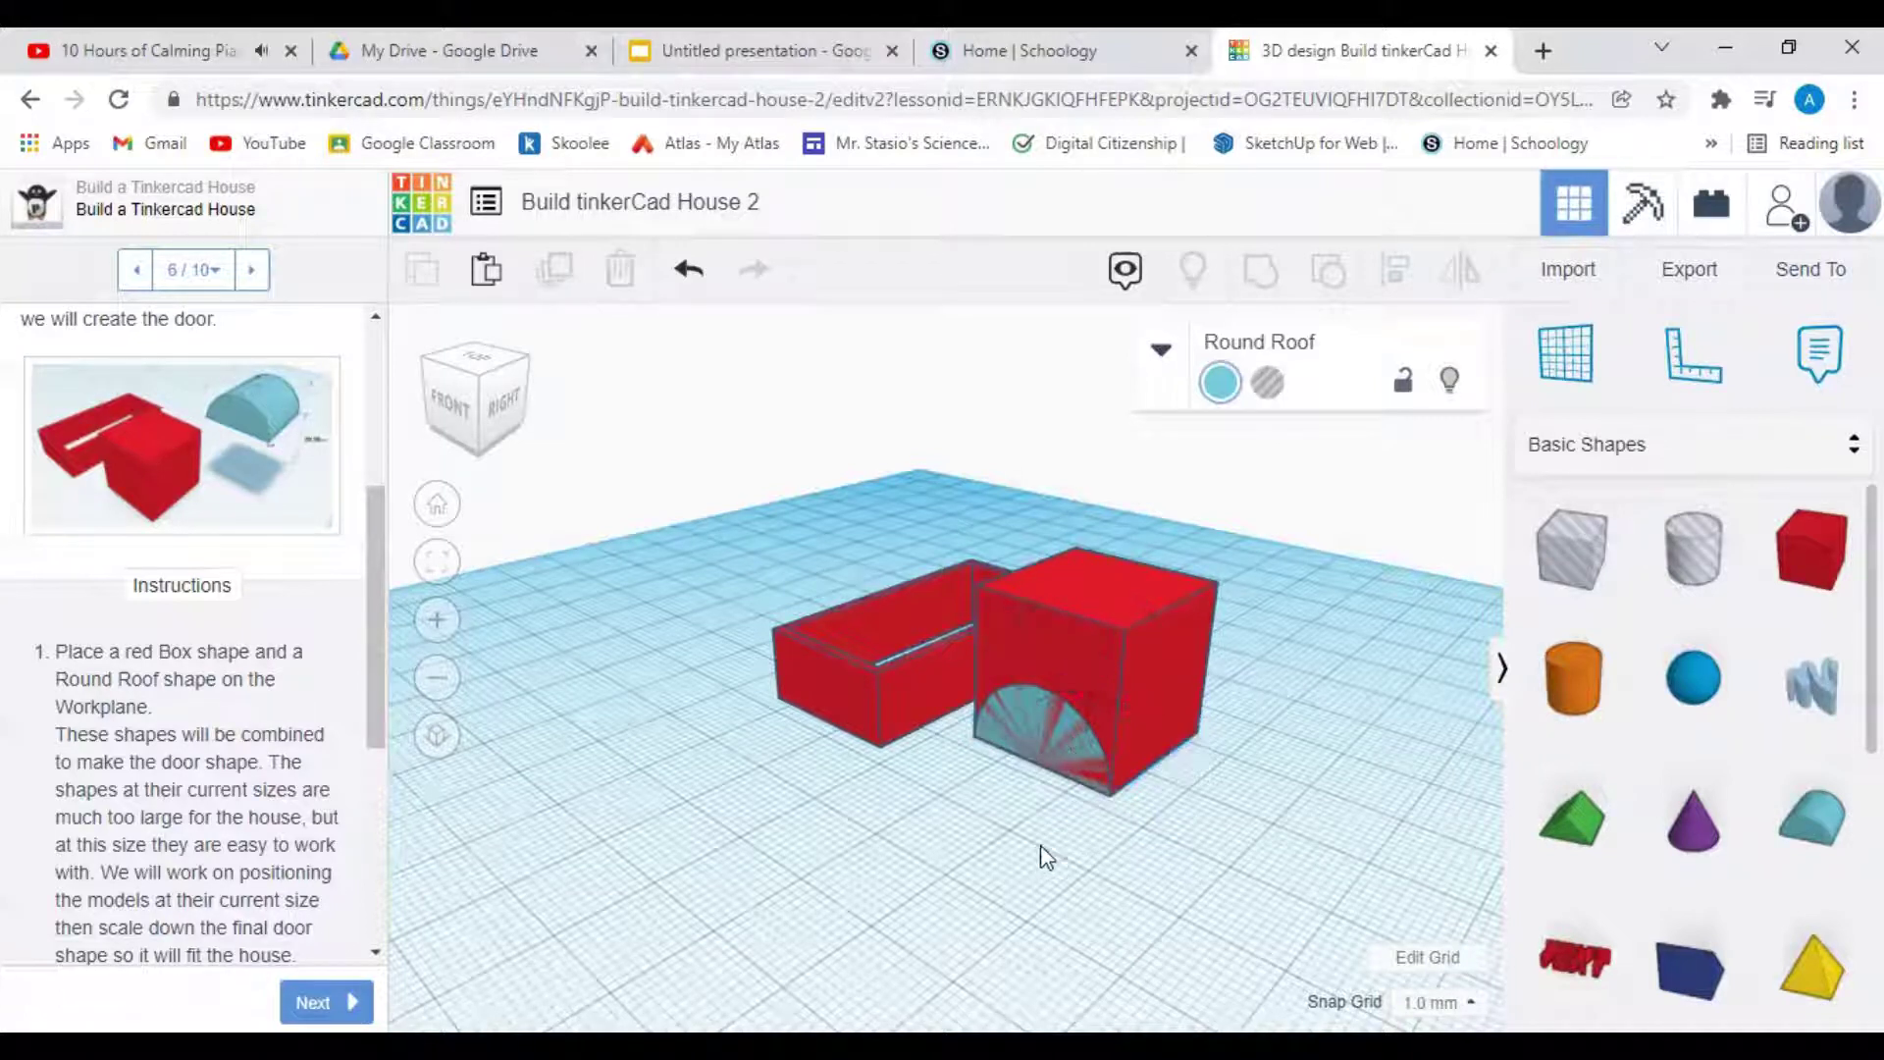
click(1063, 731)
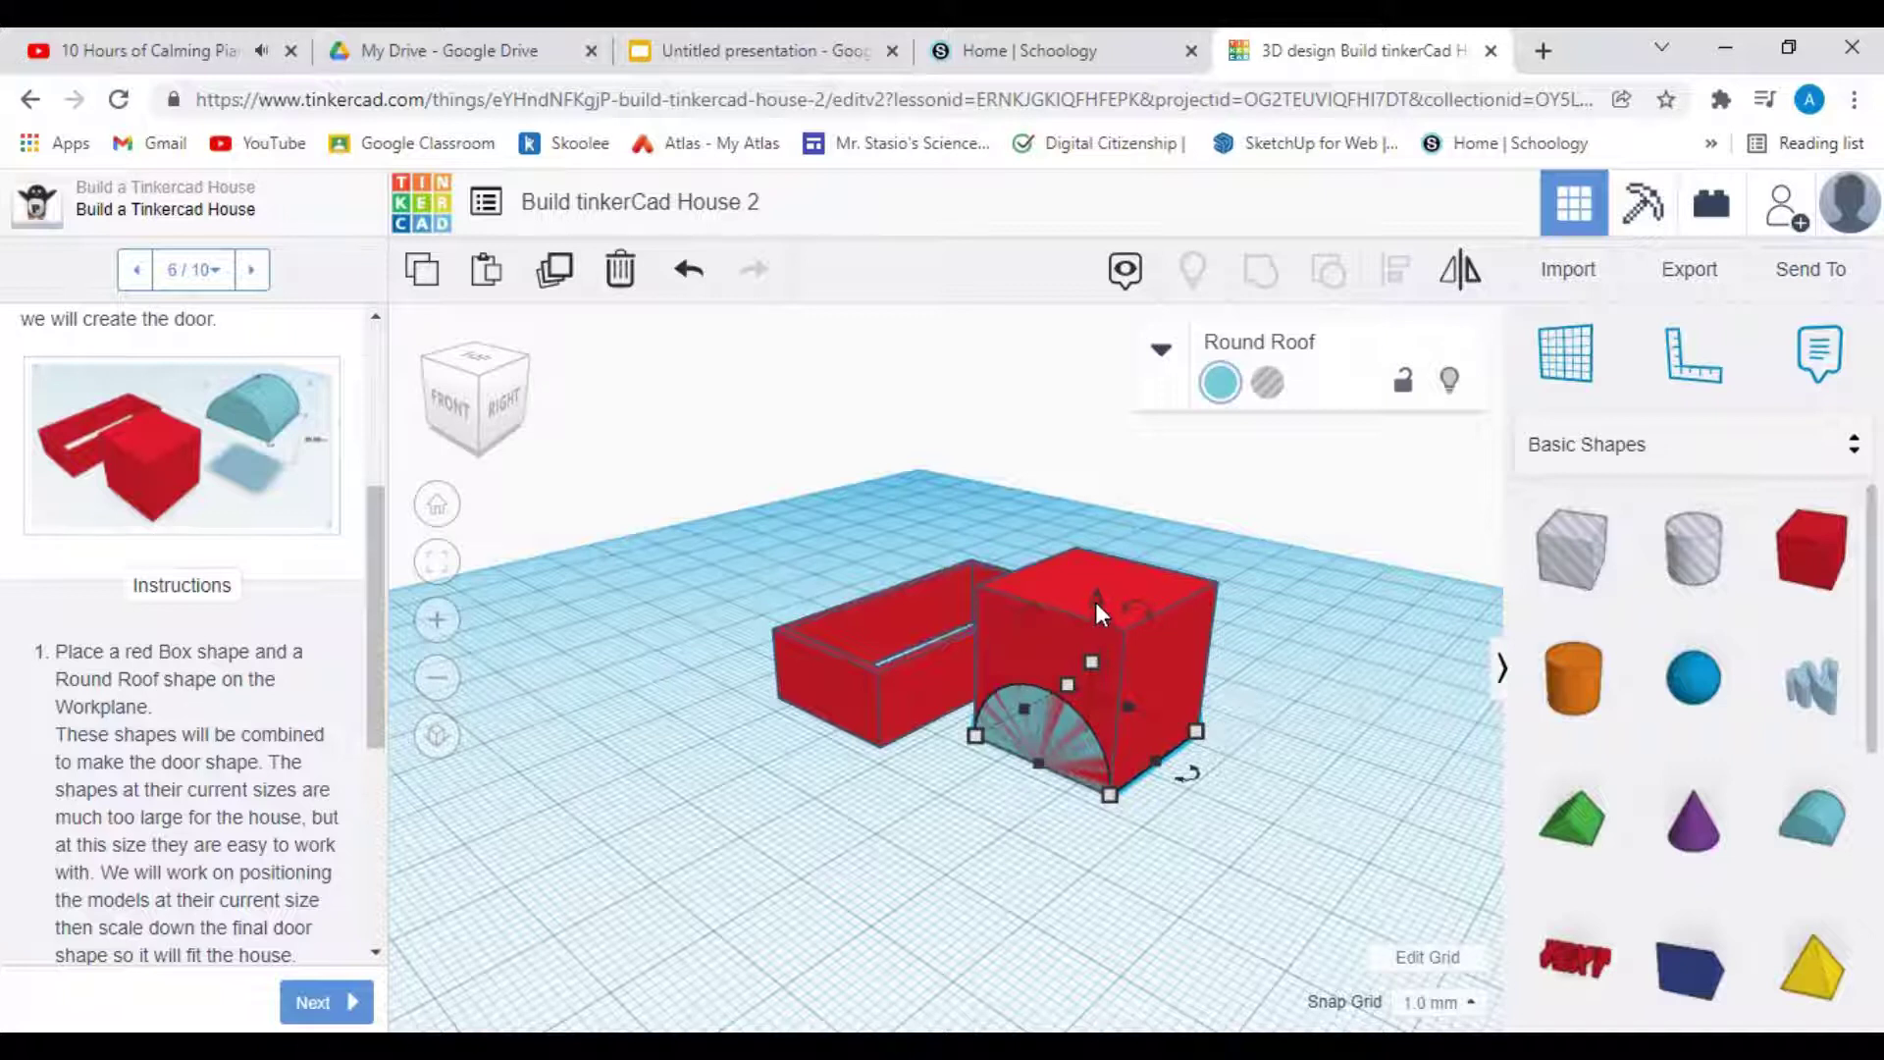
drag(1094, 602, 1113, 437)
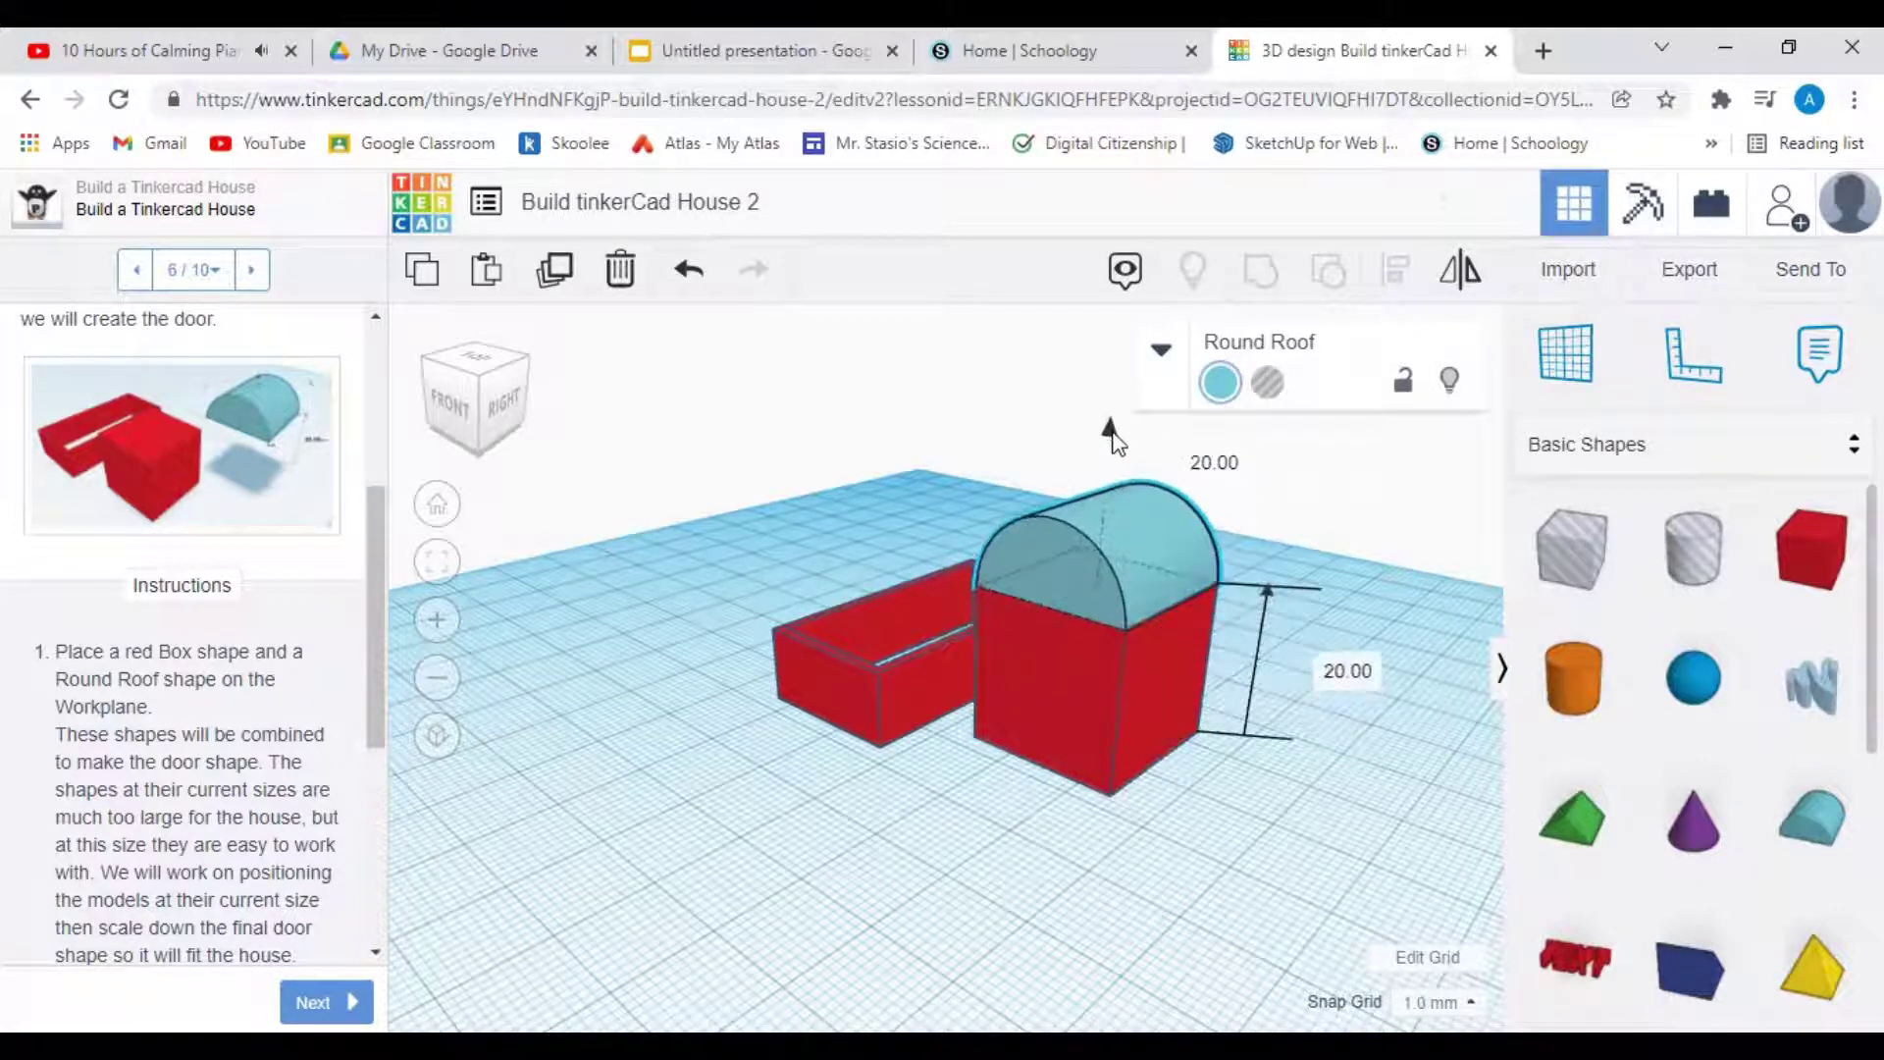
click(999, 826)
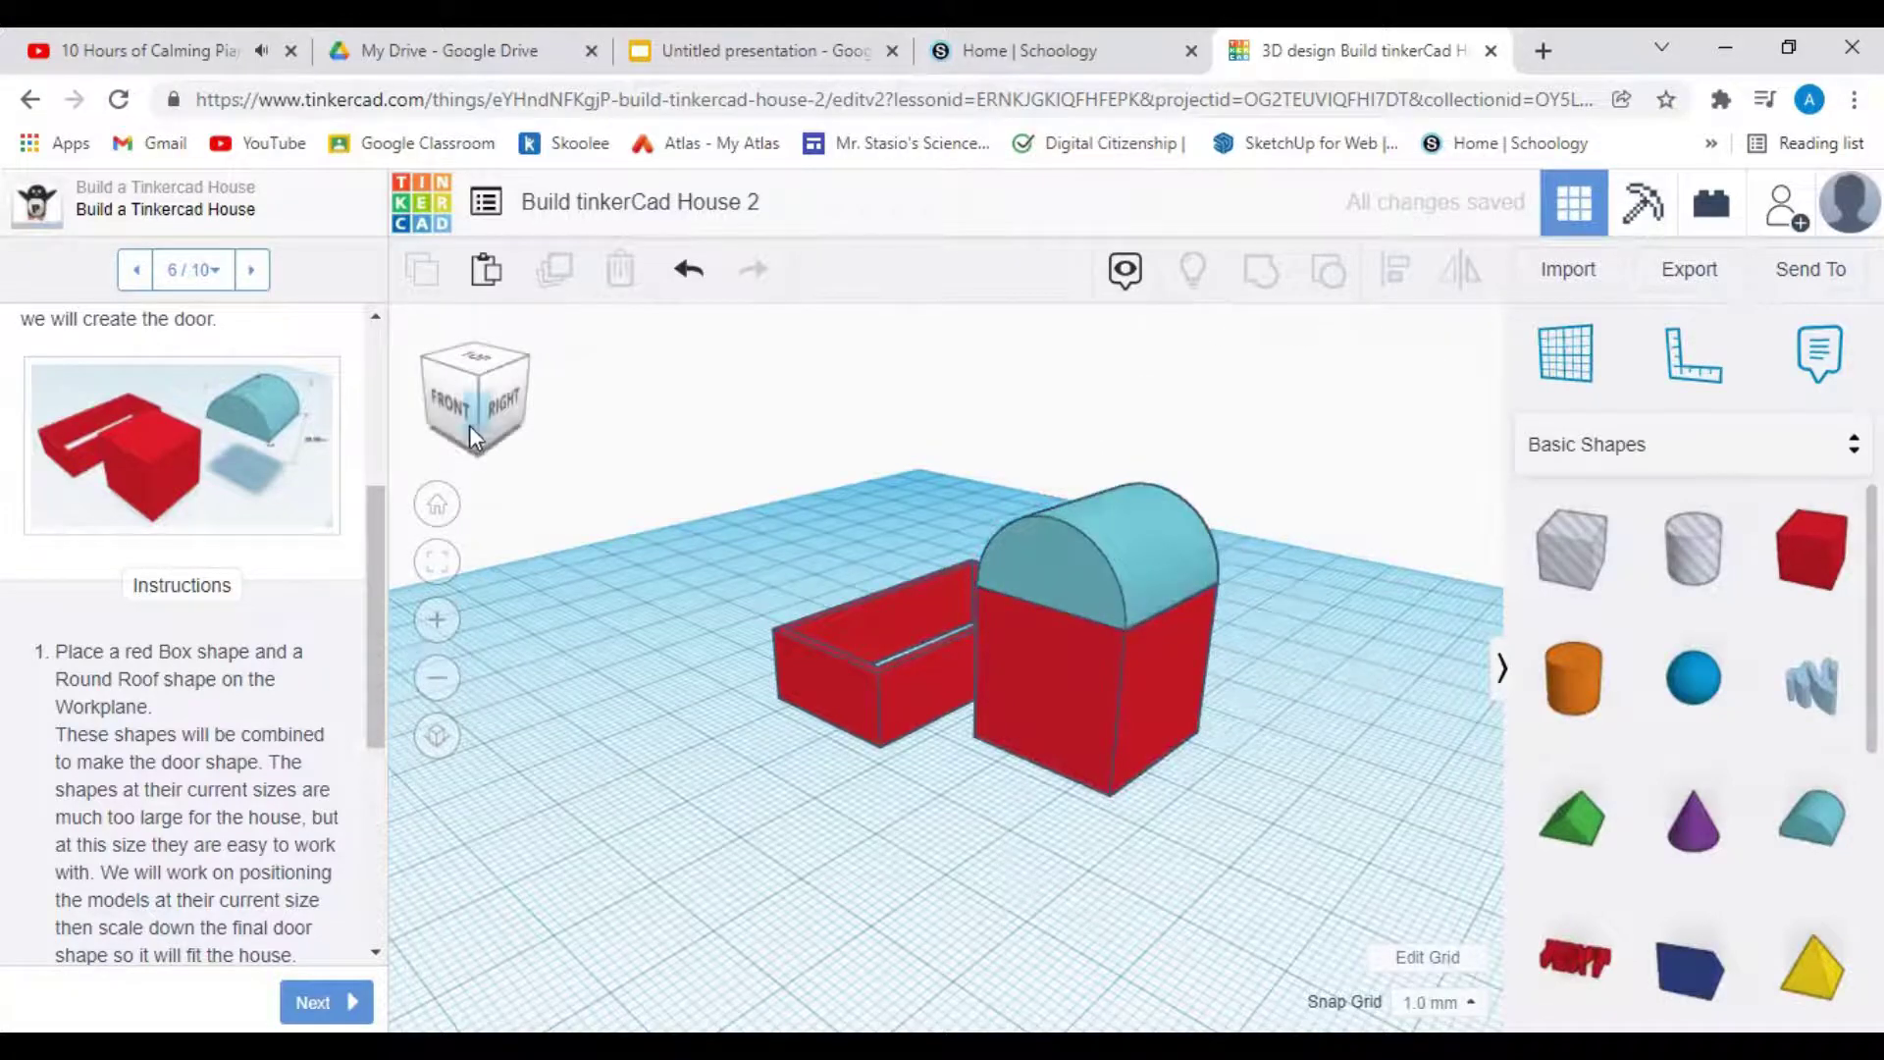
Step: Group the red box and Round Roof into one door shape and scale it down to about 9 mm in length and width
mouse_move(469, 426)
mouse_down()
mouse_move(486, 410)
mouse_move(479, 438)
mouse_move(467, 424)
mouse_up()
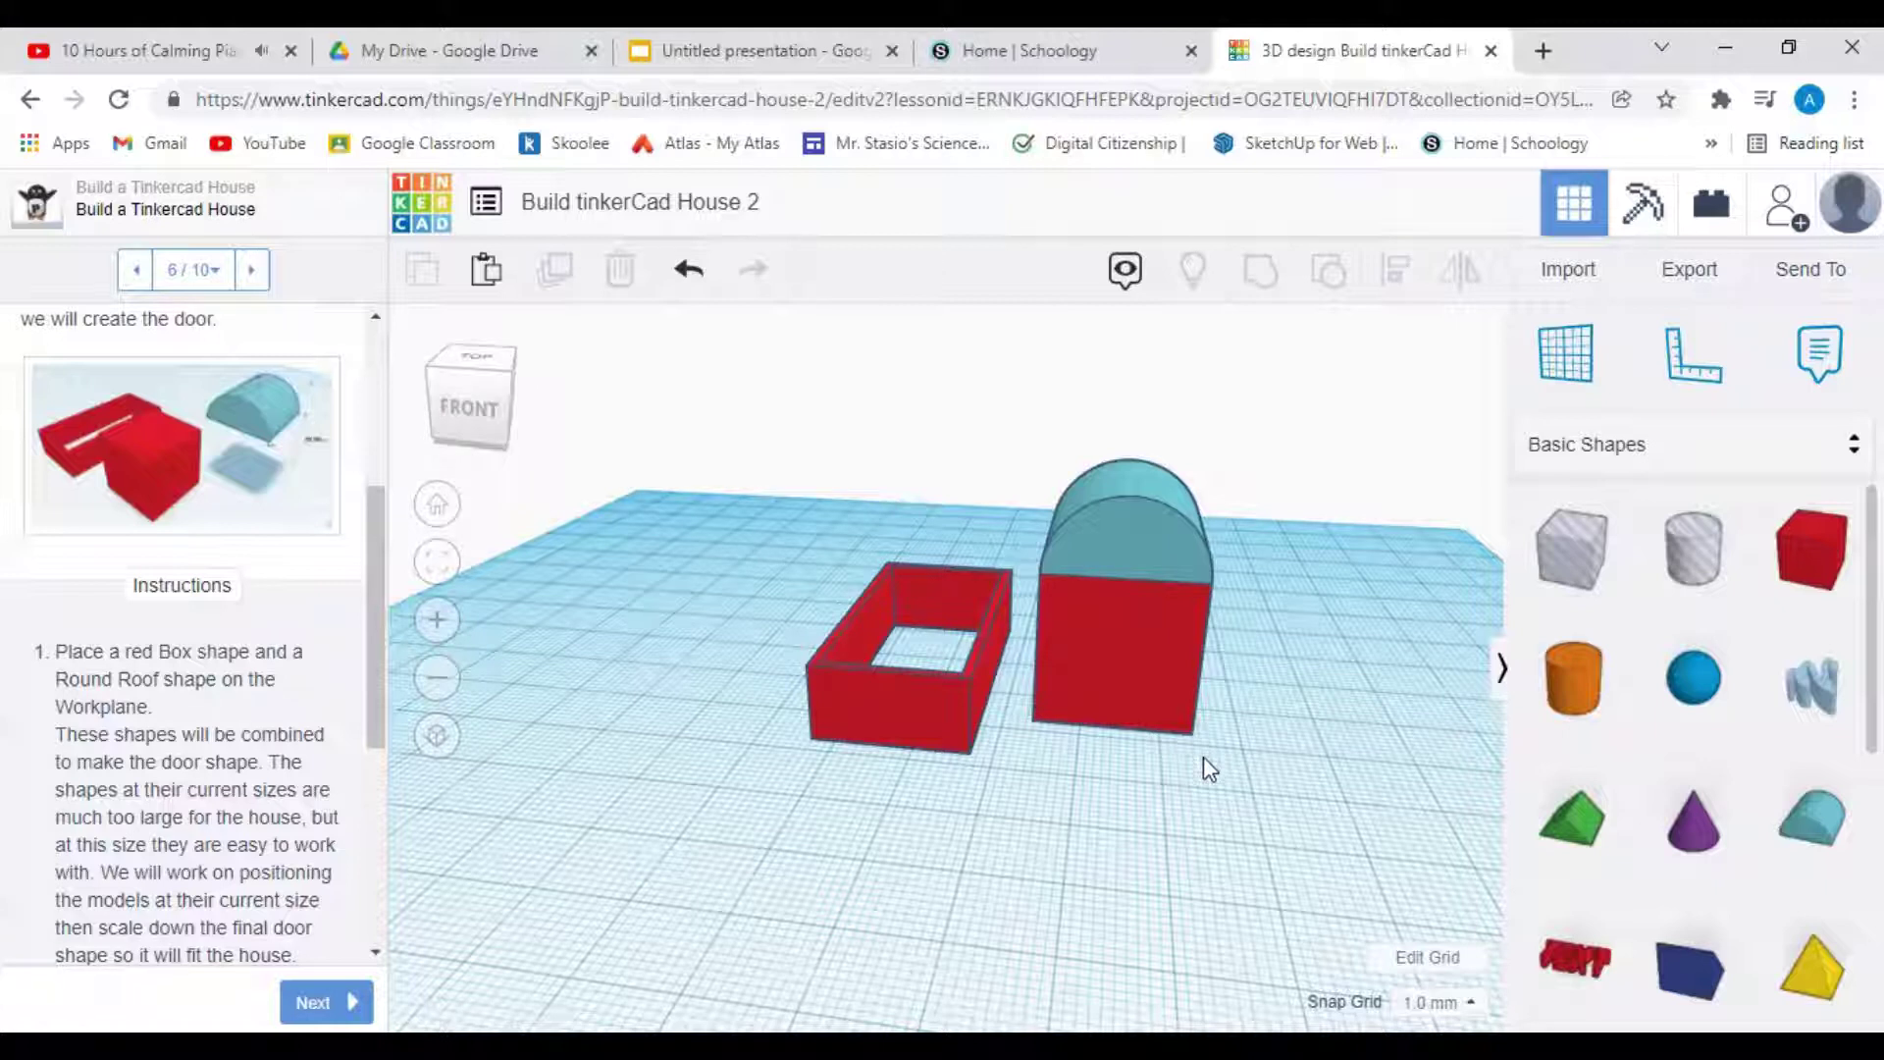
drag(1204, 756, 1107, 433)
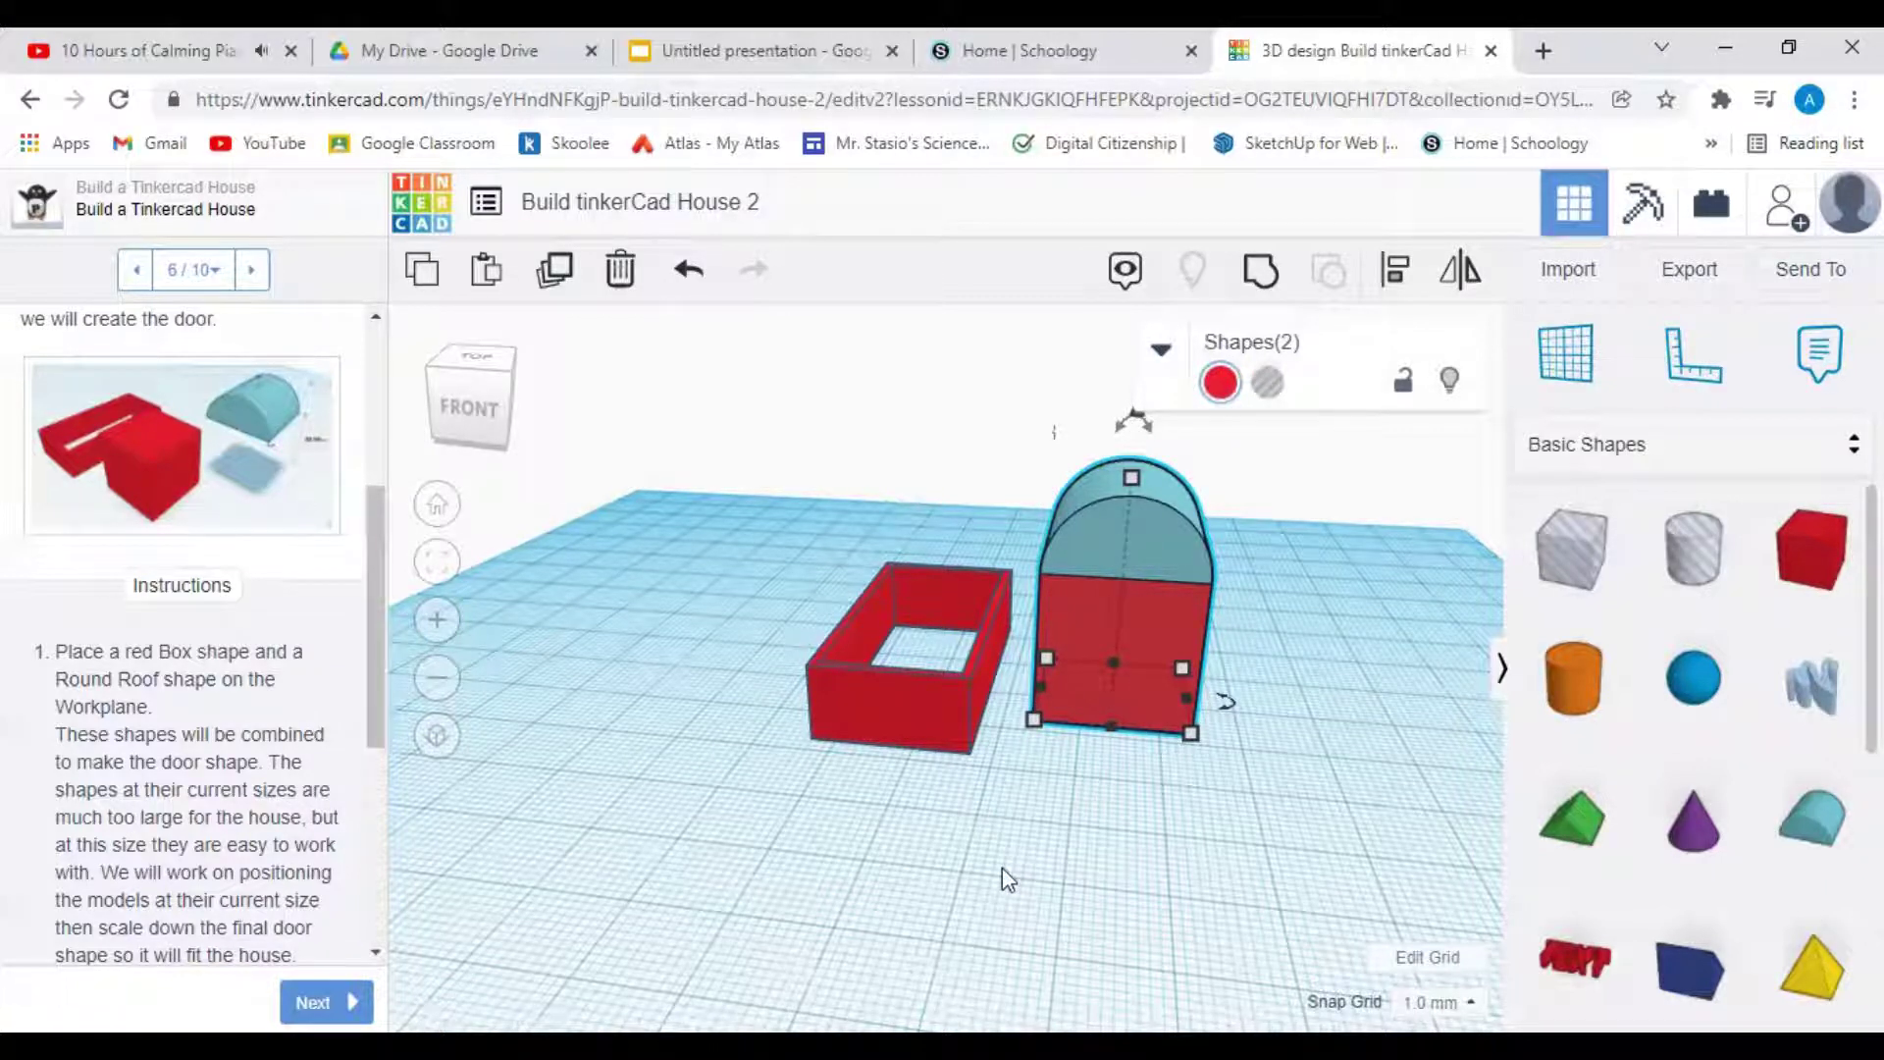
click(1262, 274)
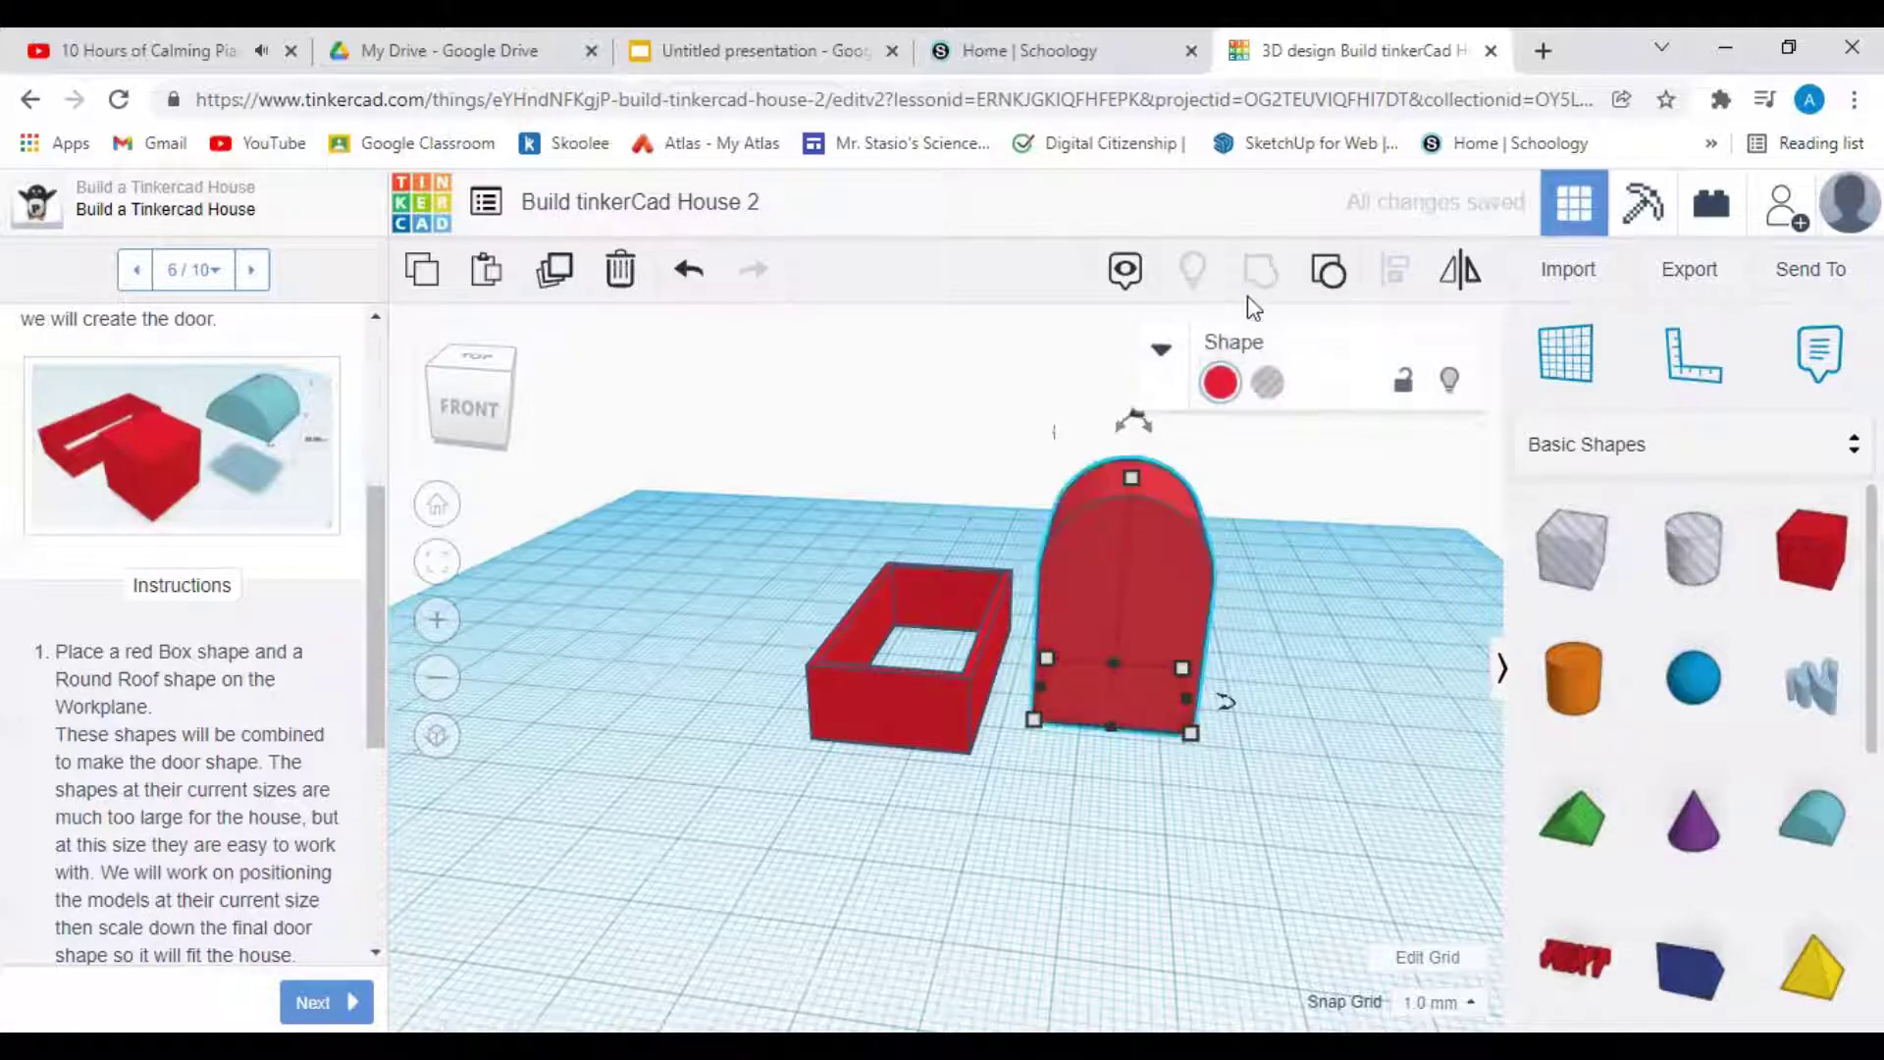
click(1095, 810)
click(1182, 677)
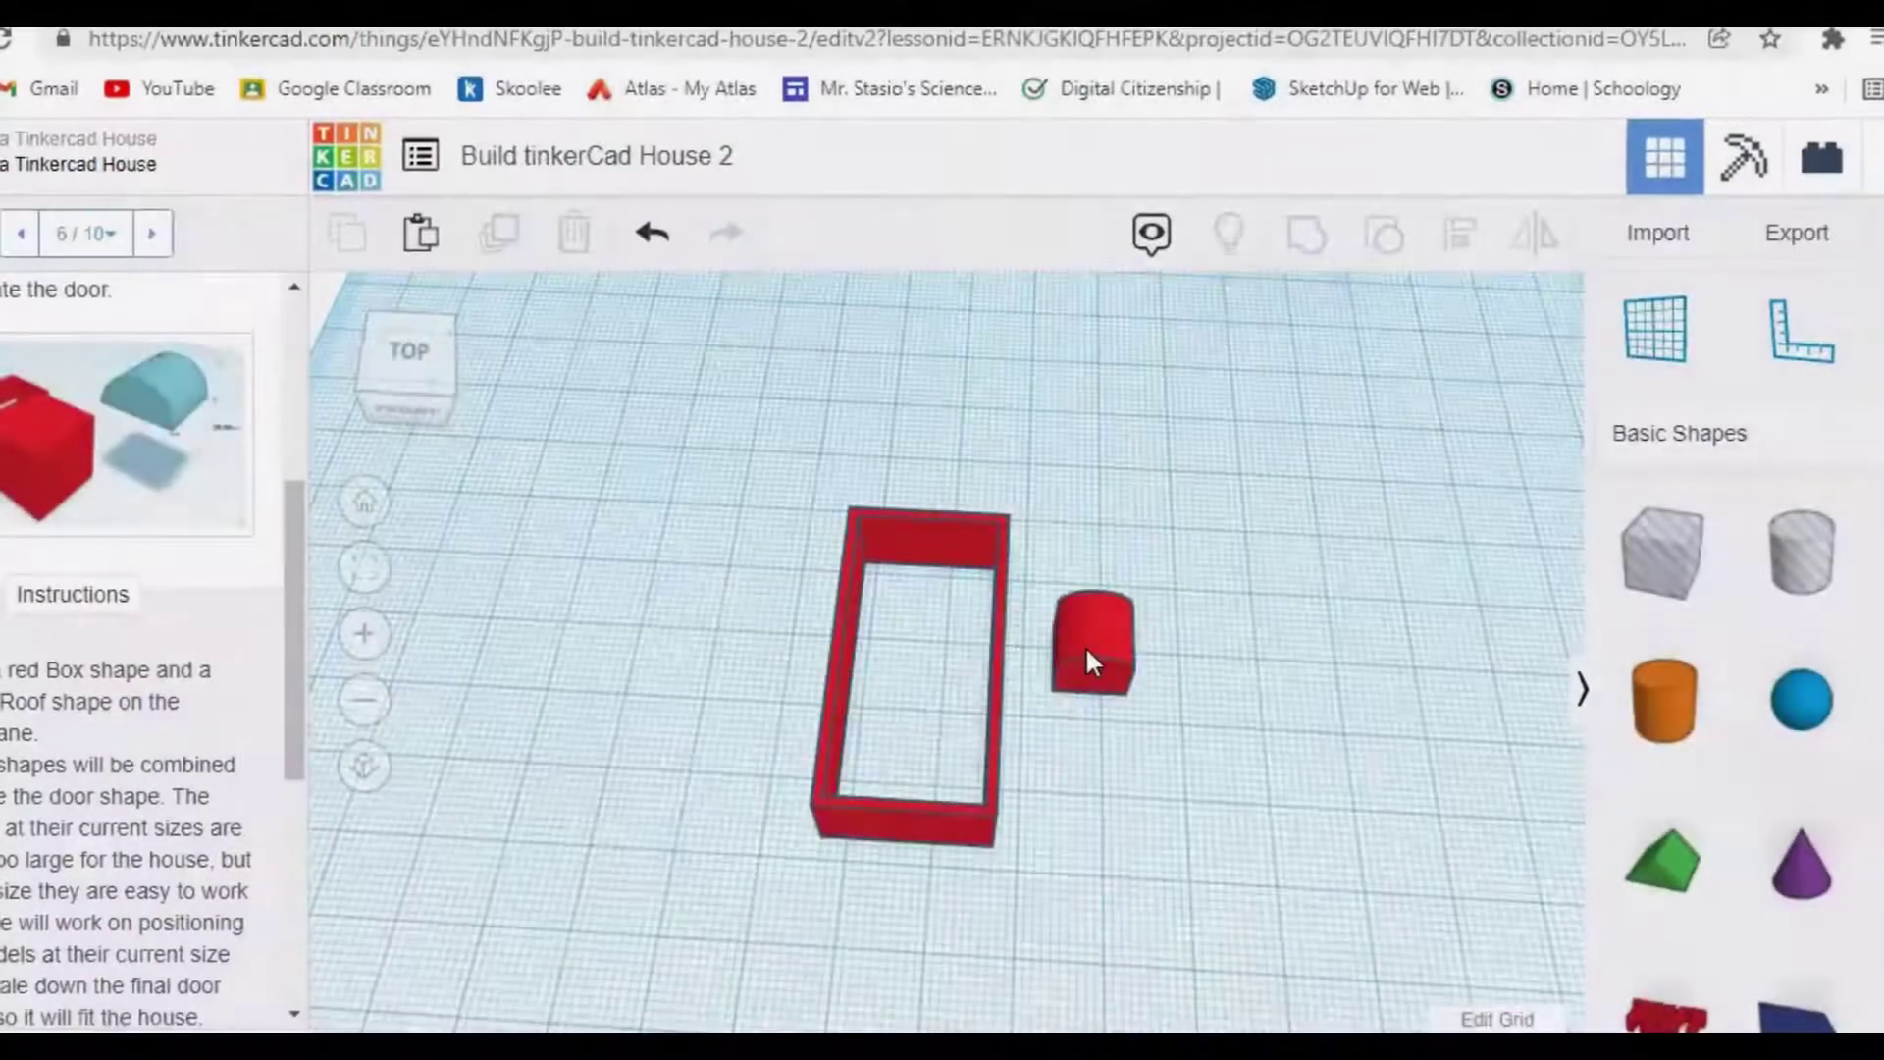
Step: Move the door shape about 22 mm across and 26 mm forward so that it passes through the house's front wall
click(1085, 645)
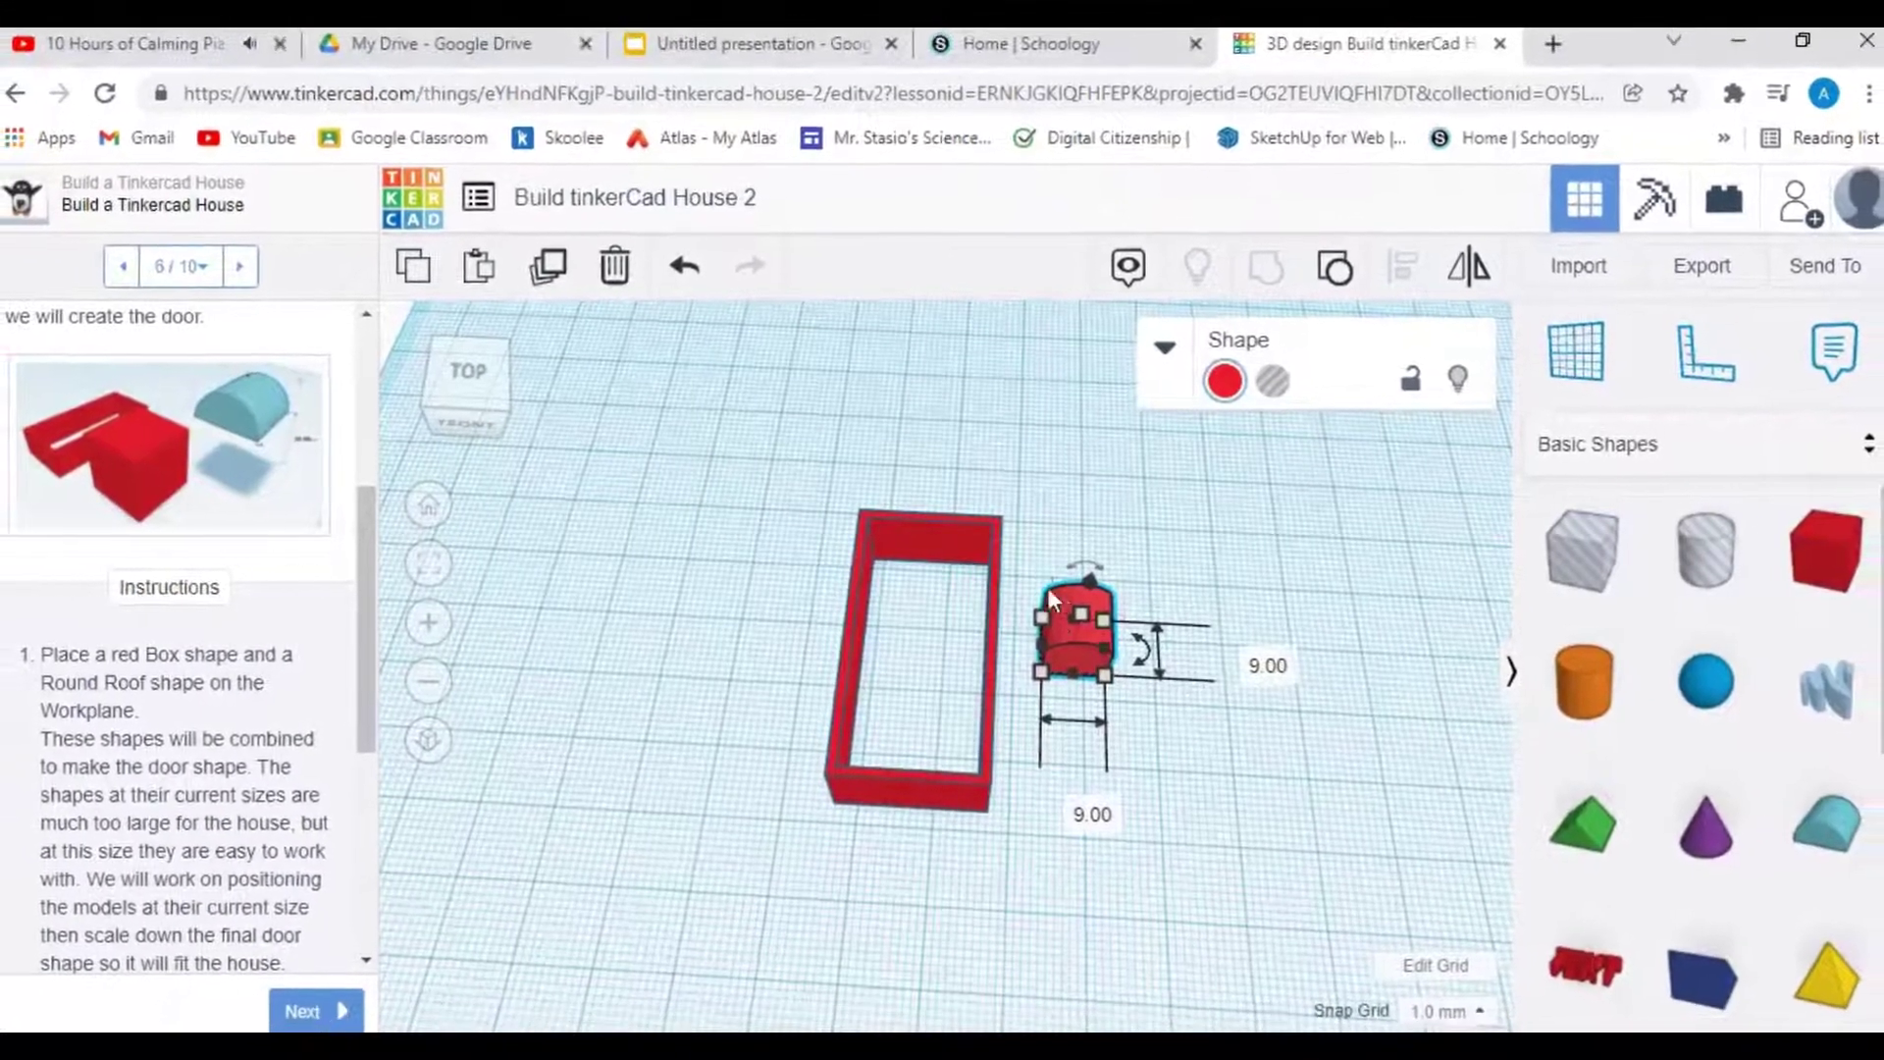
drag(1061, 595, 885, 766)
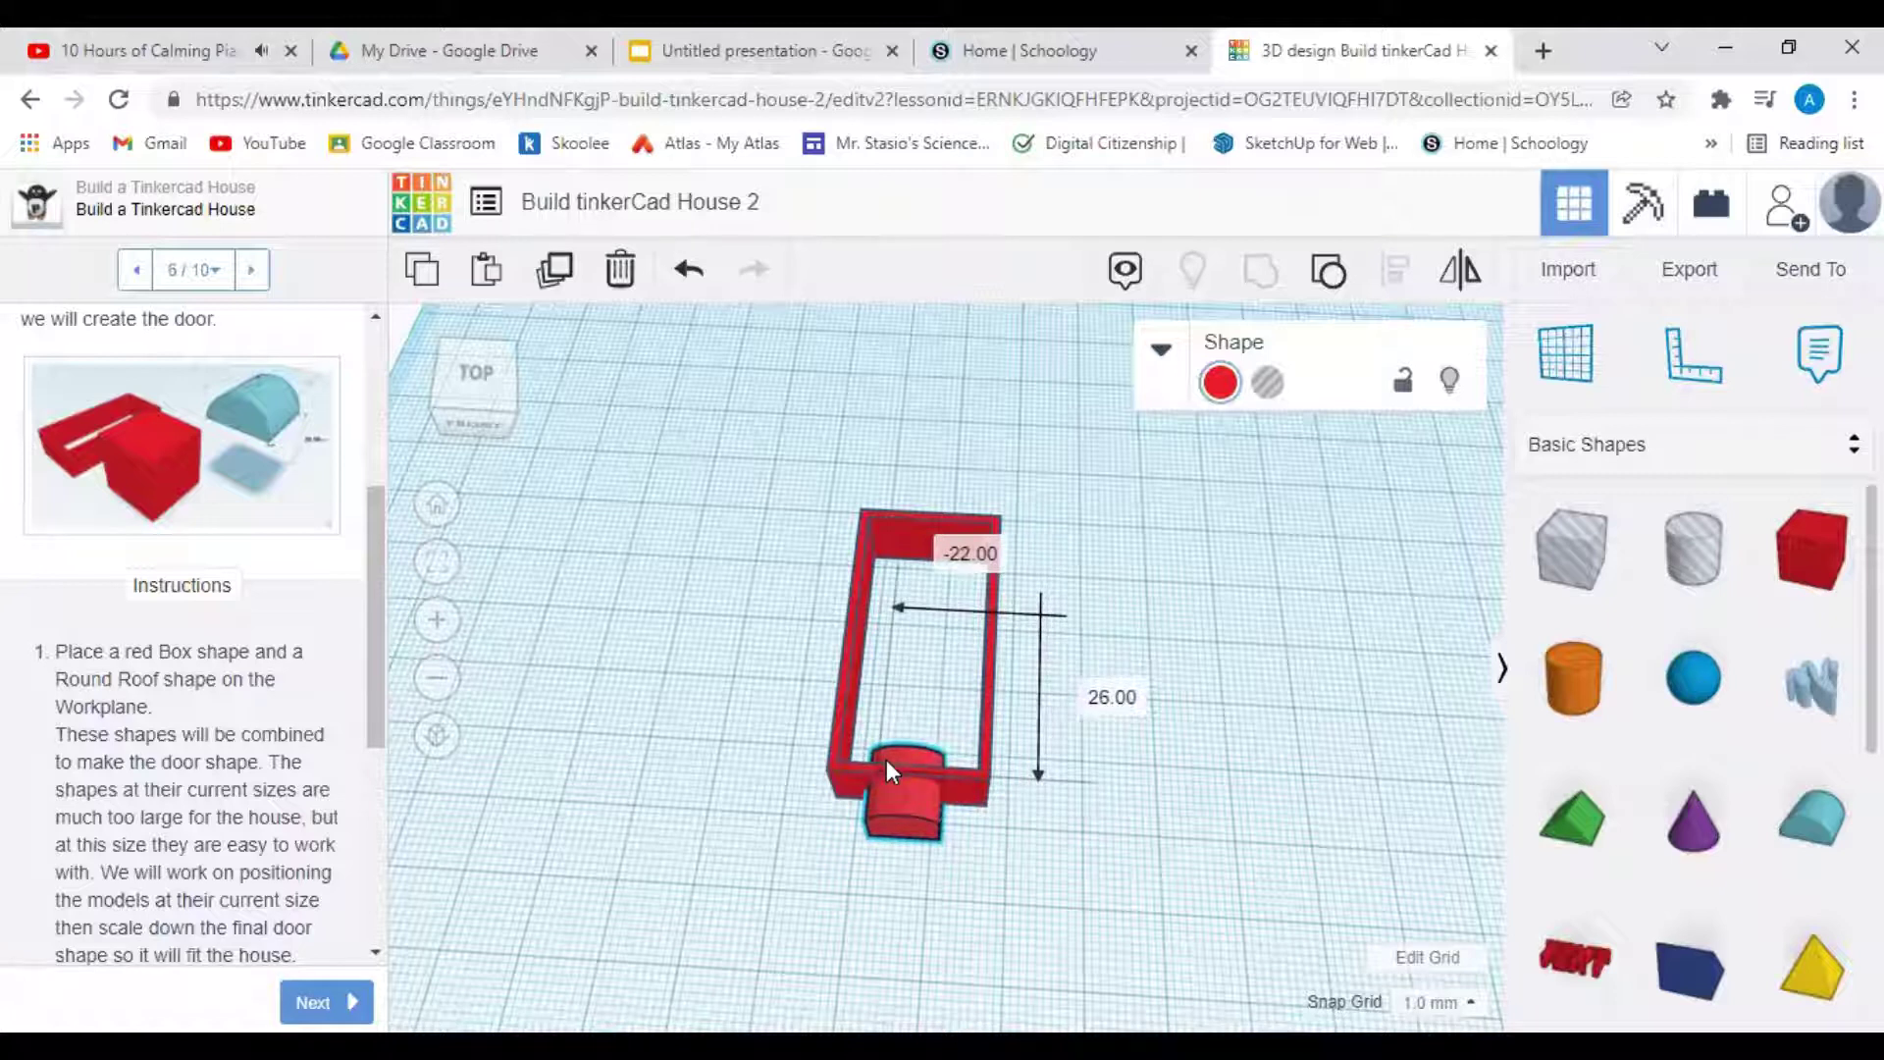
drag(886, 762, 883, 750)
click(552, 850)
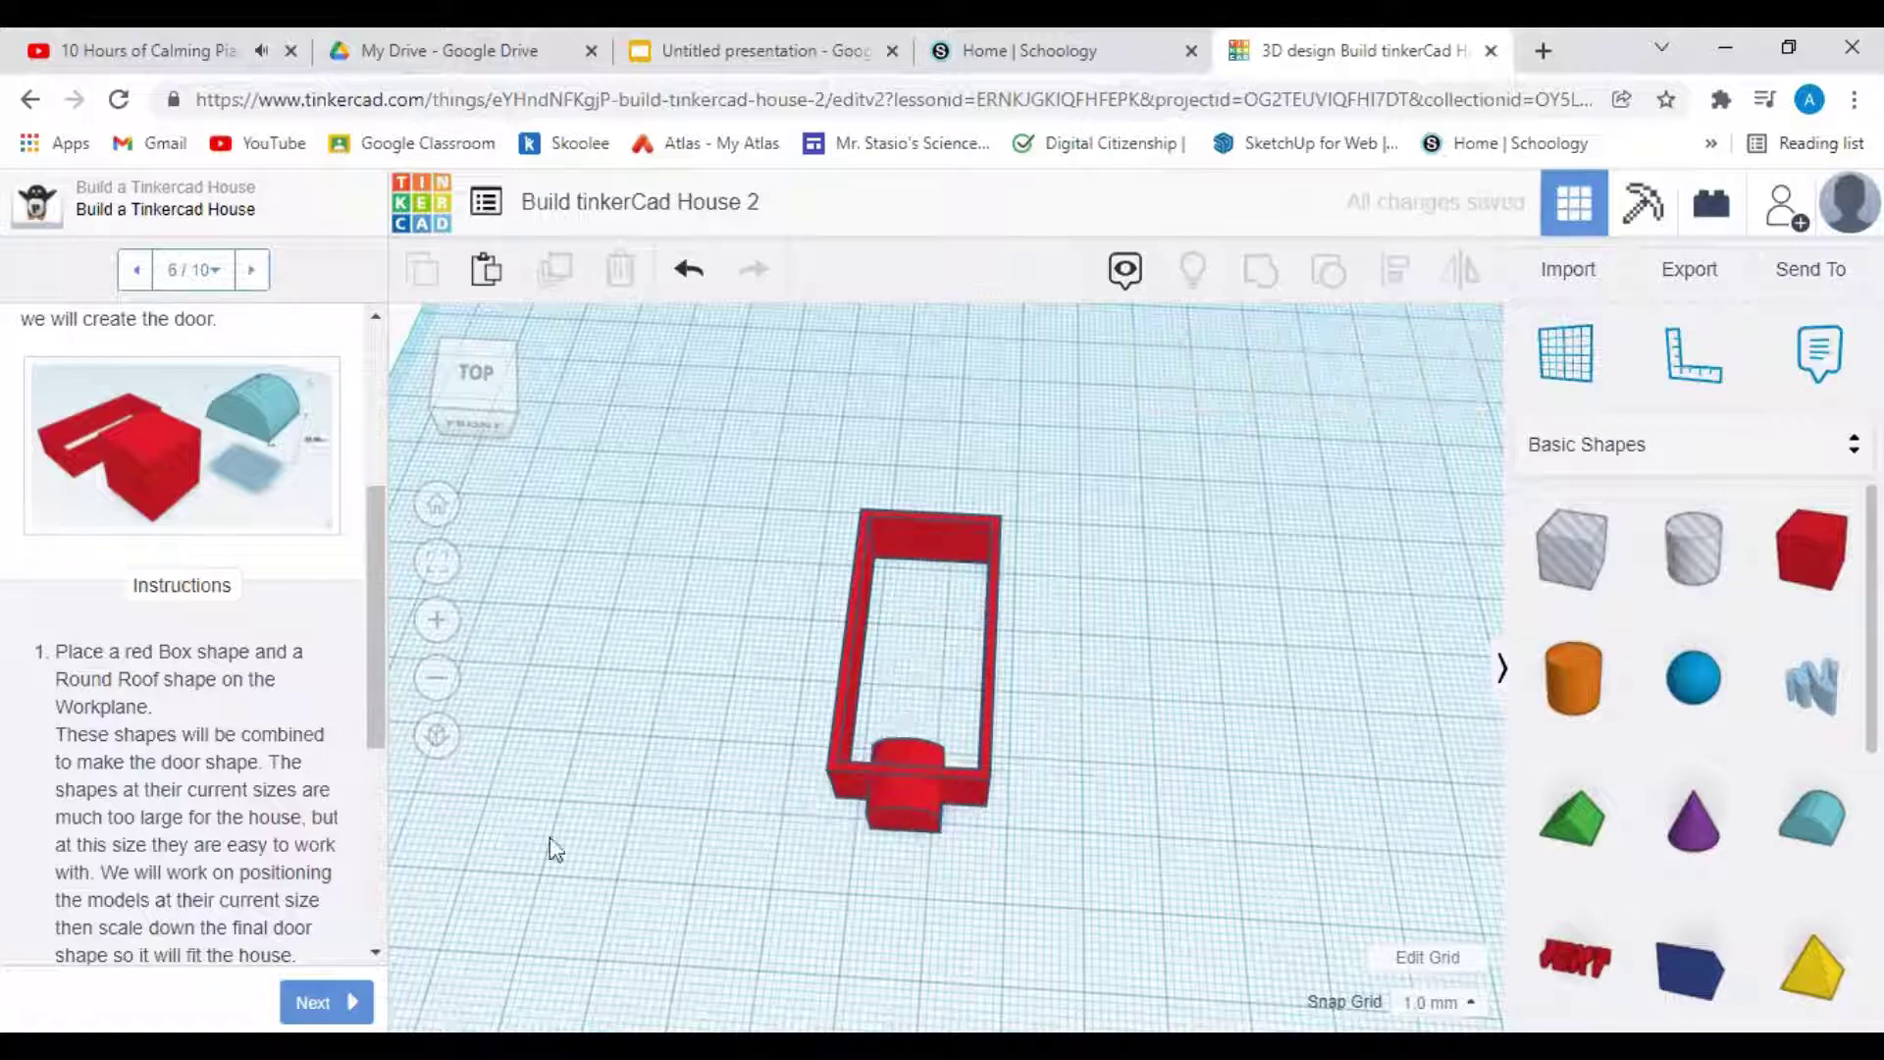
Step: From the front view, shift the door shape about 1 mm sideways to centre it on the house's front wall
mouse_move(478, 427)
mouse_down()
mouse_move(492, 408)
mouse_move(488, 427)
mouse_up()
click(488, 428)
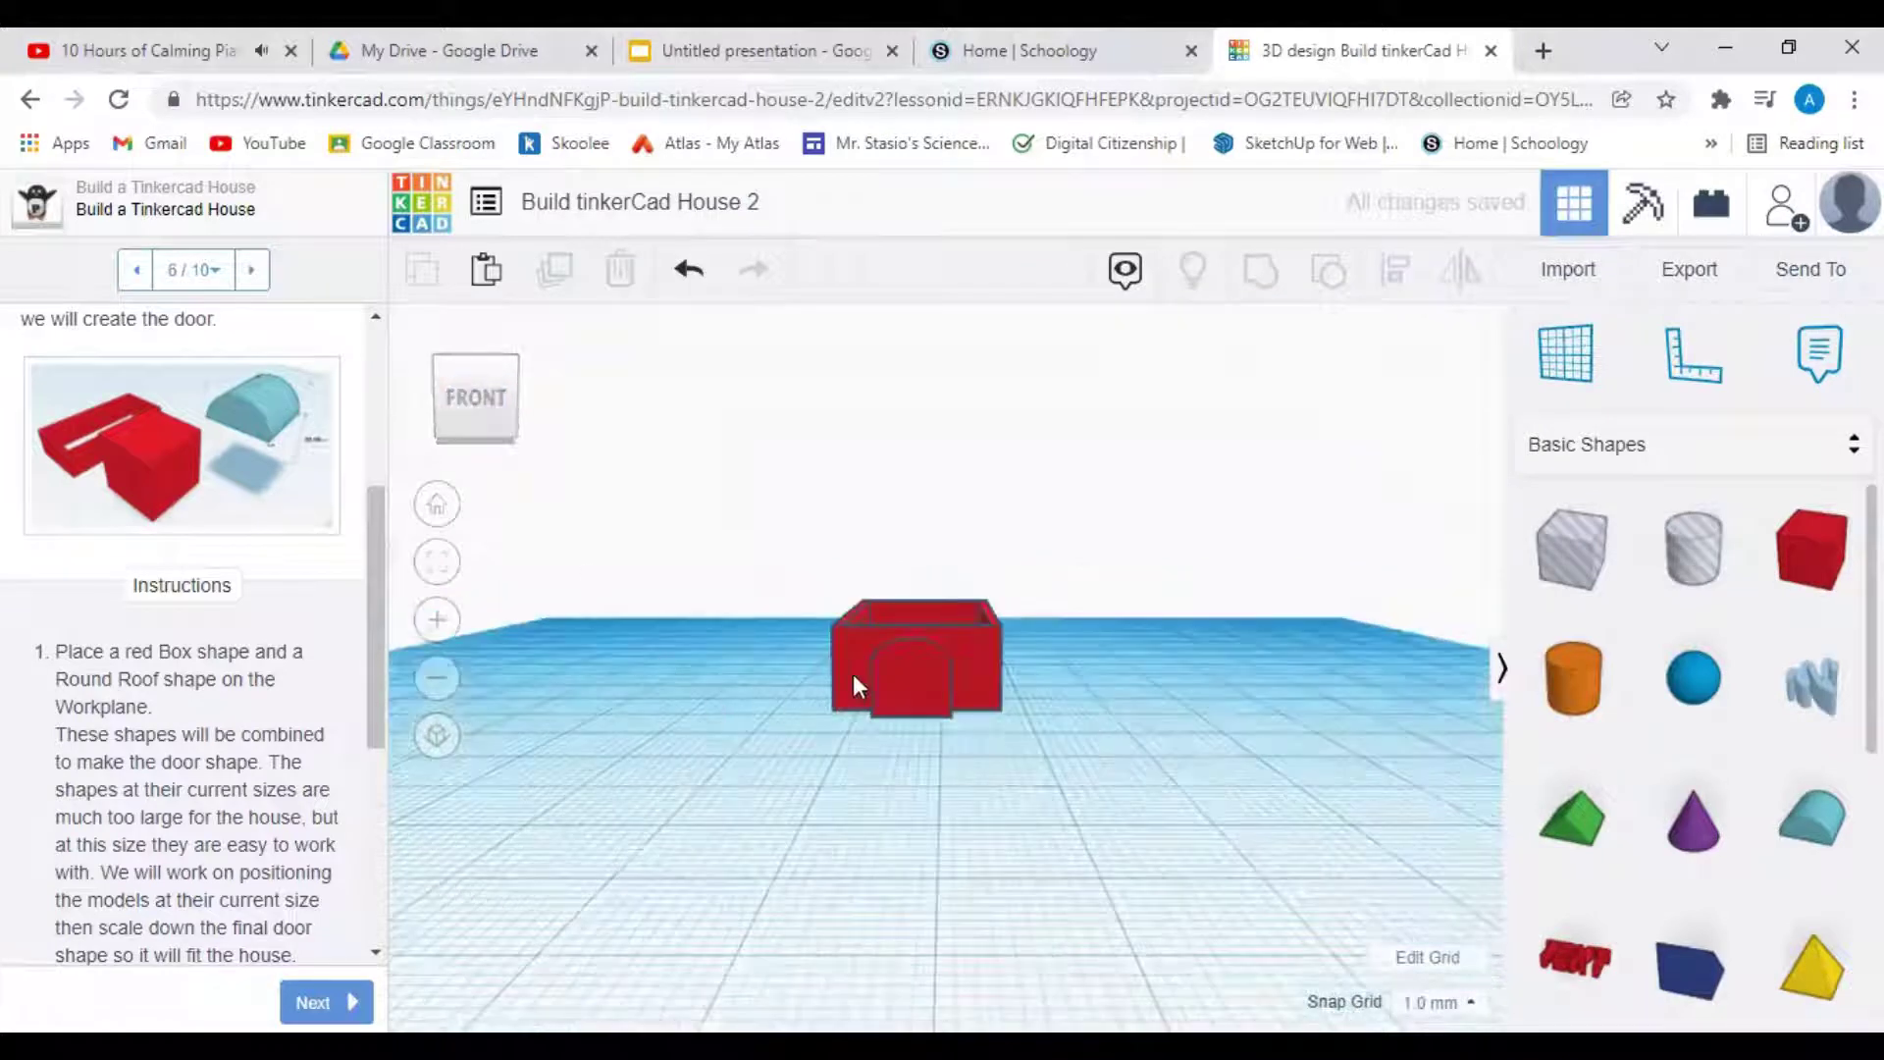
click(917, 694)
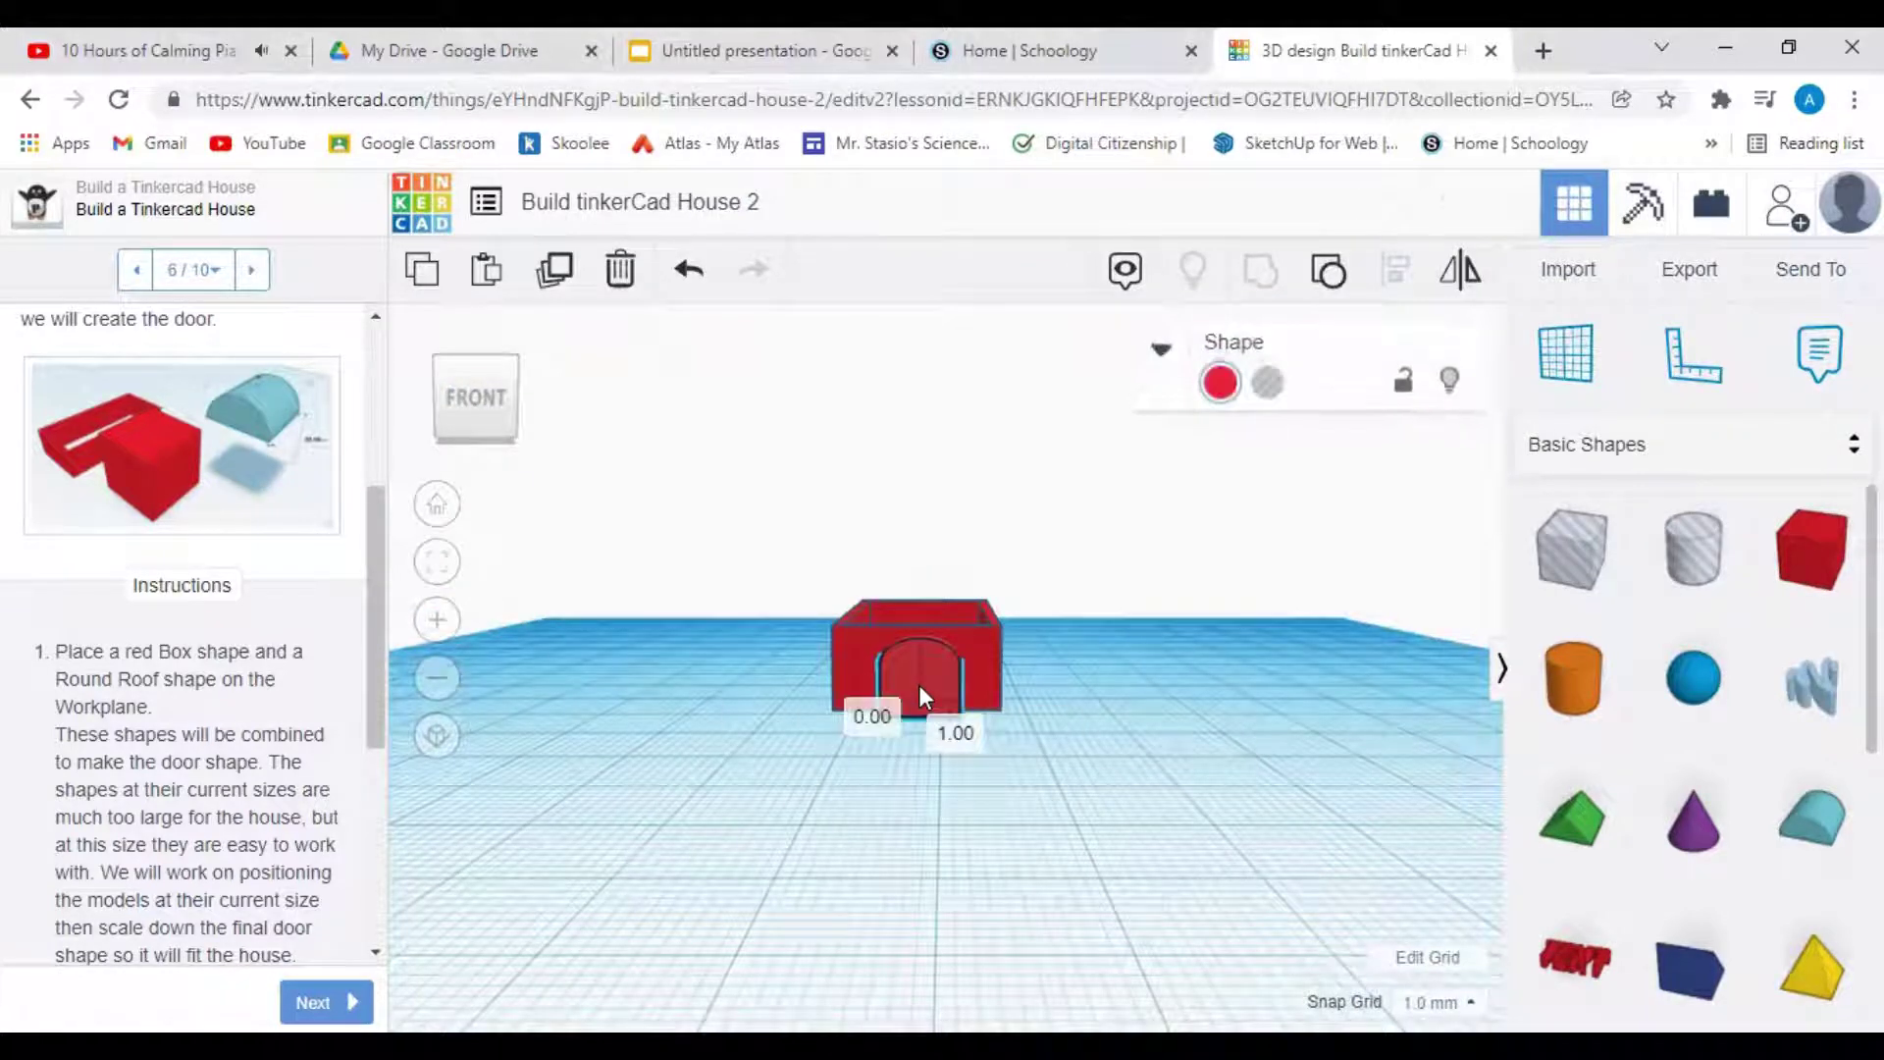
drag(902, 671, 903, 673)
click(932, 957)
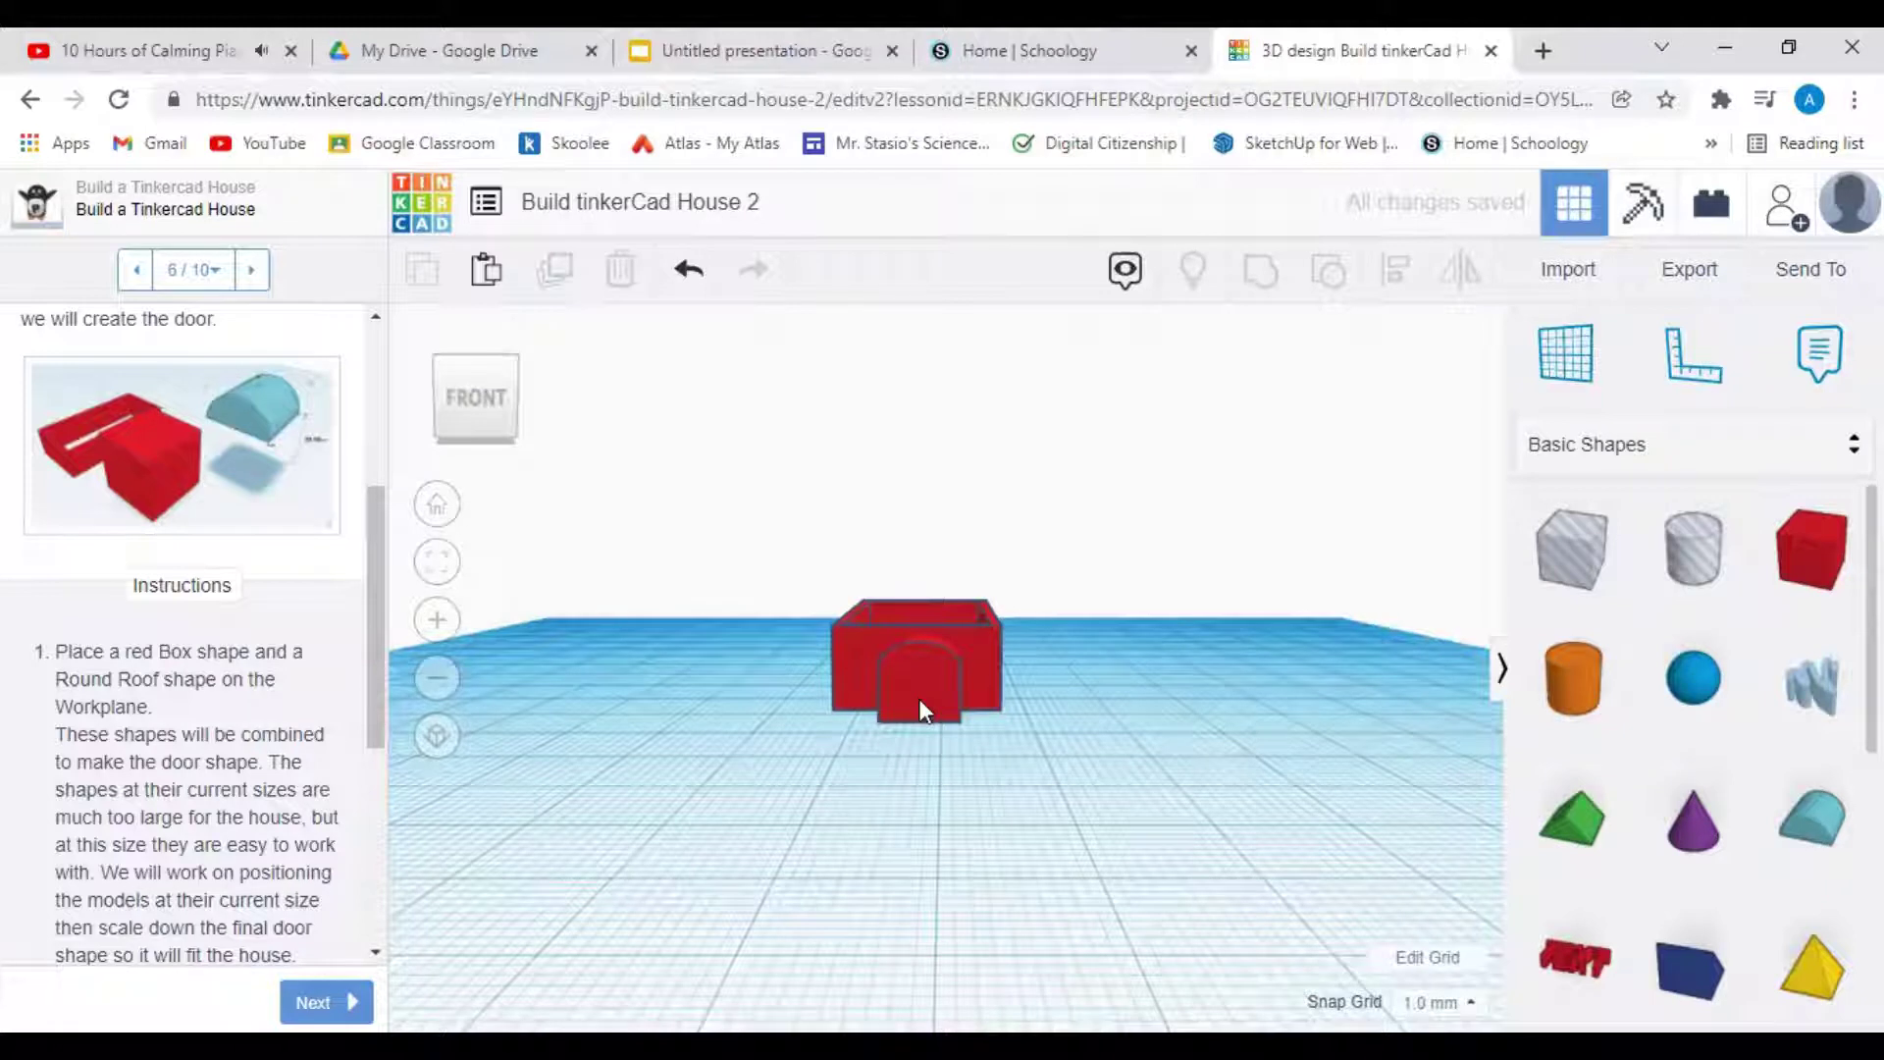
Step: Push the door shape slightly further into the house so that it passes through the front wall
drag(917, 699, 920, 698)
click(955, 883)
drag(510, 398, 489, 405)
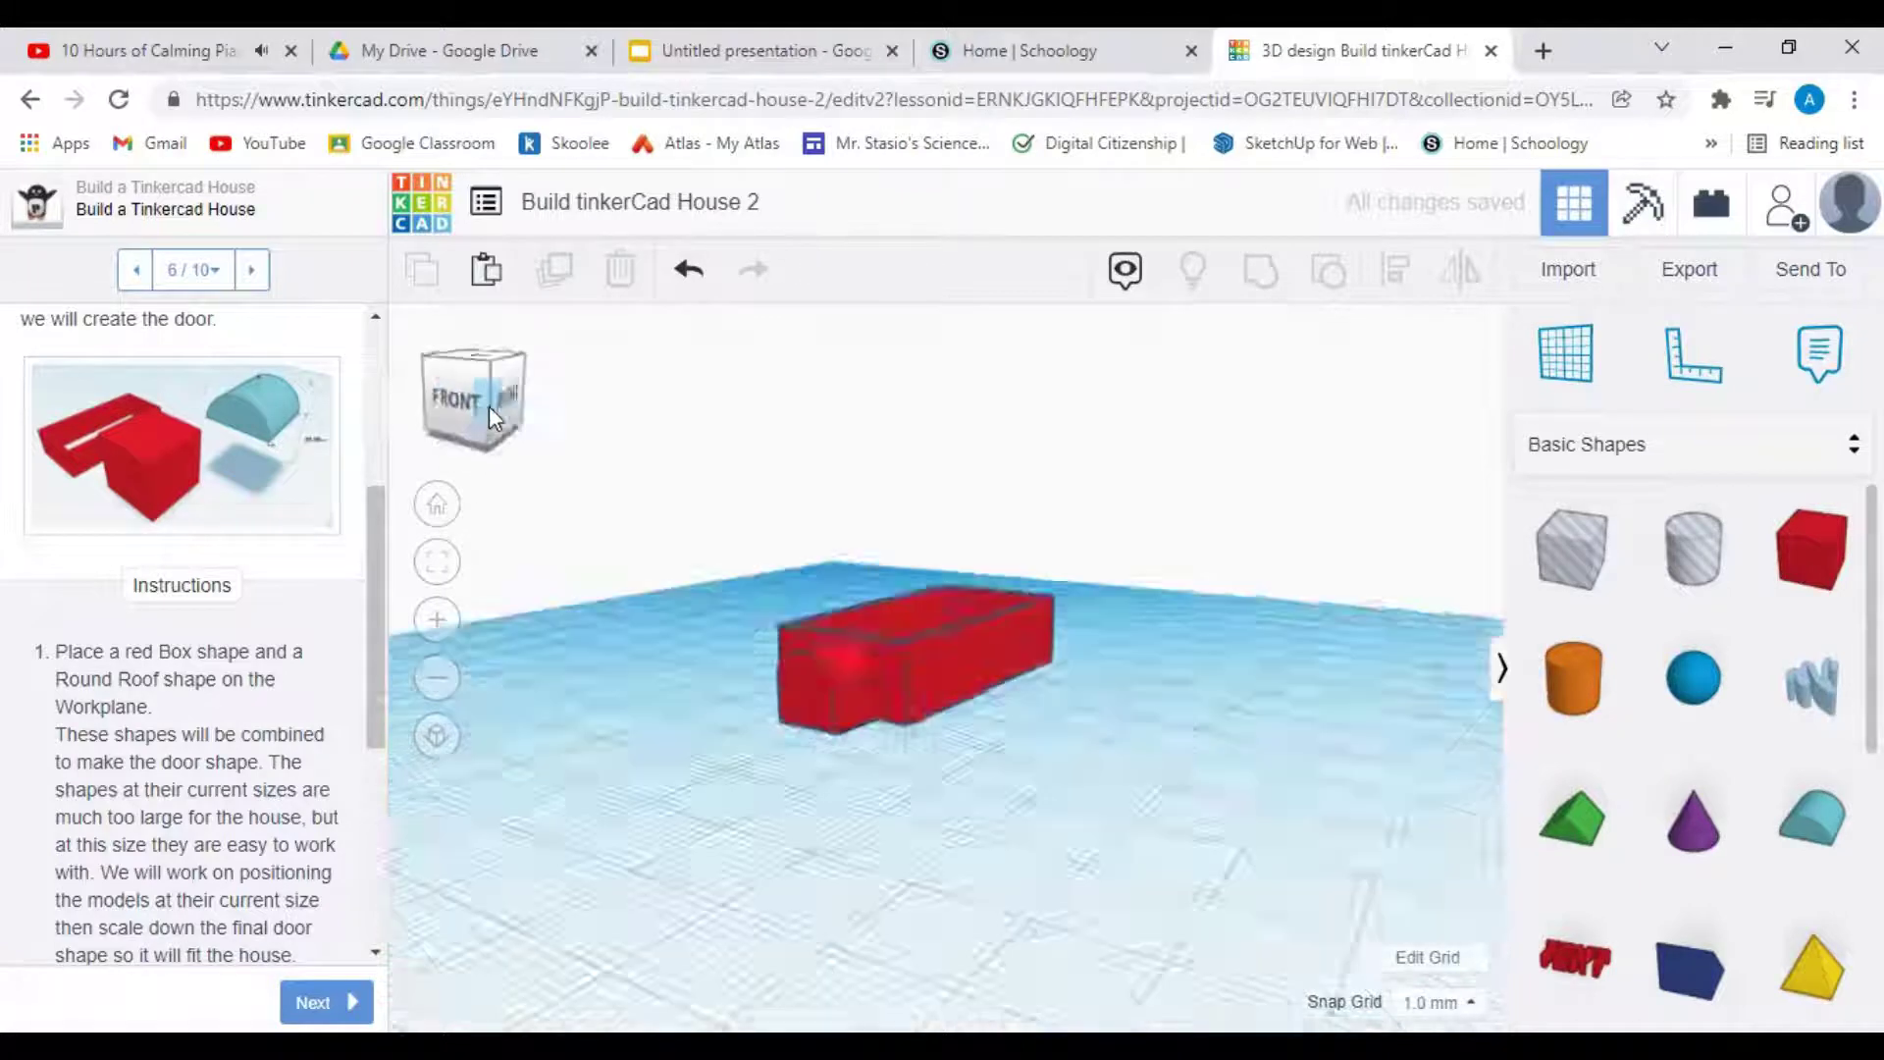
click(489, 414)
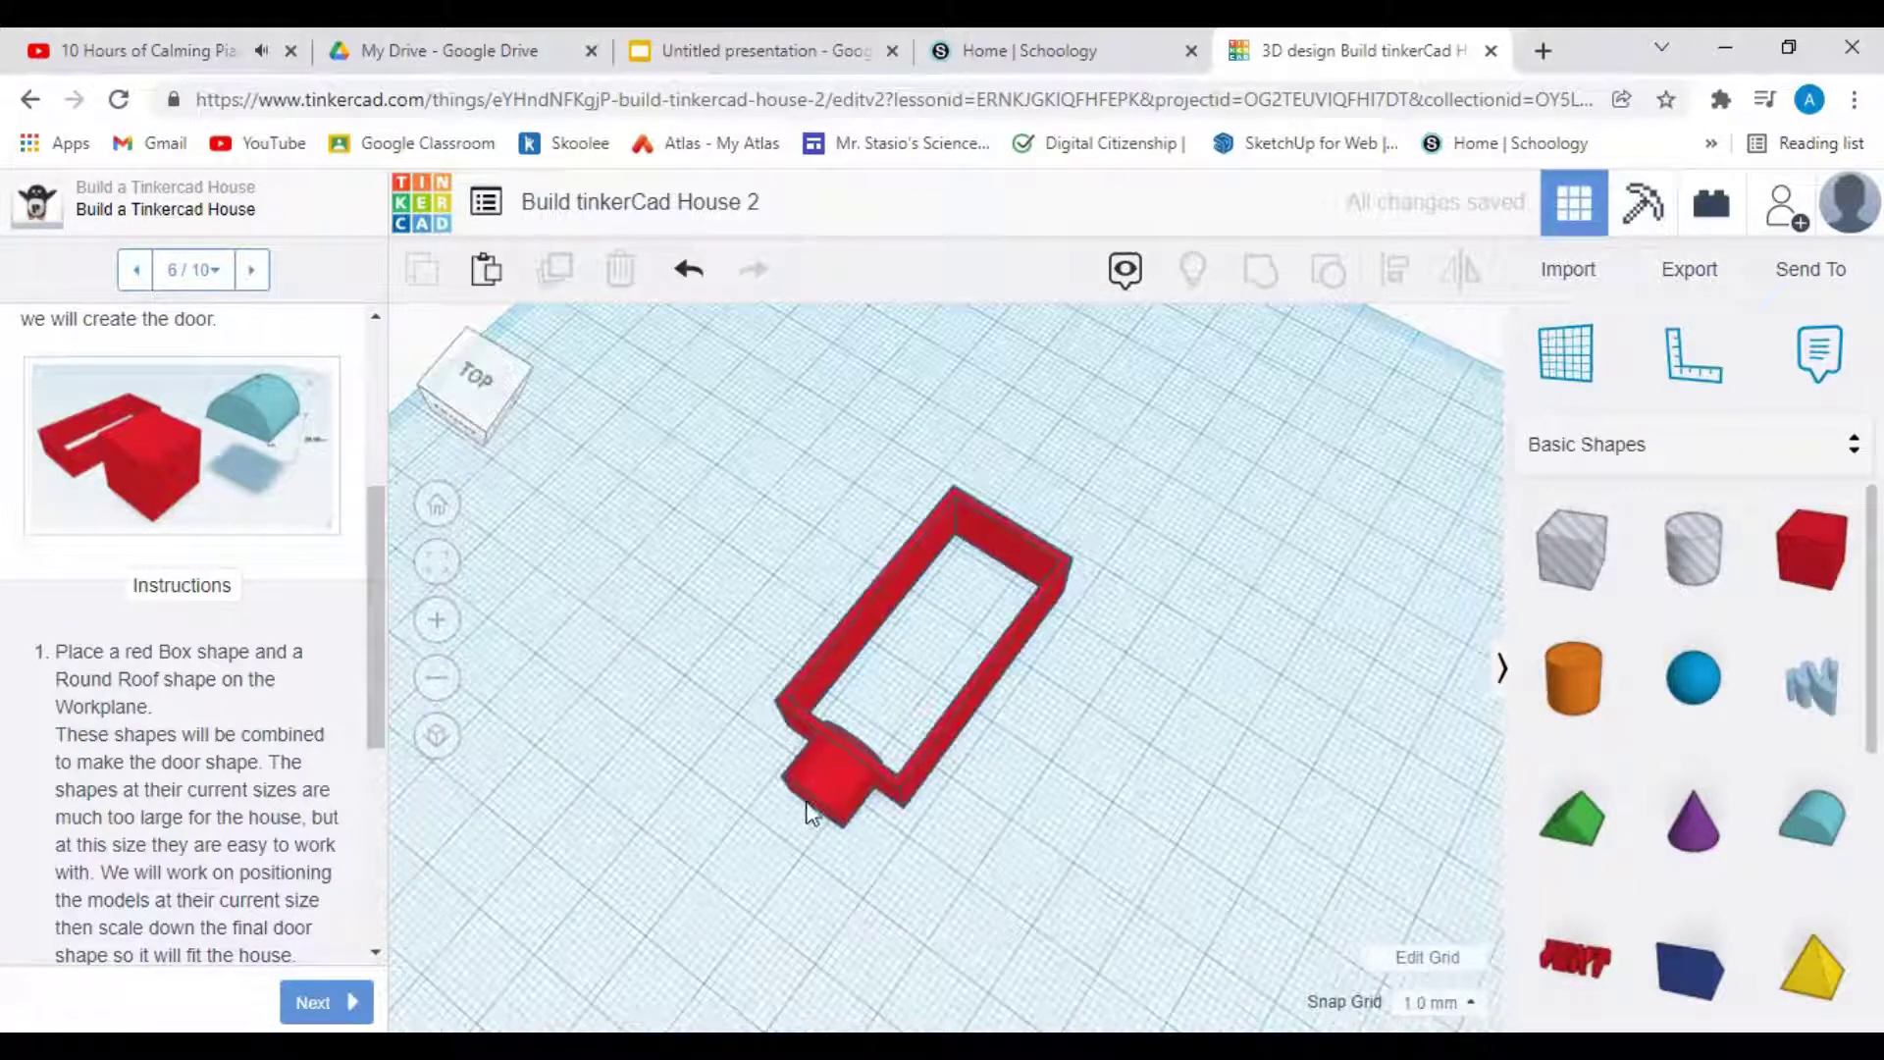
drag(839, 775, 850, 763)
click(843, 971)
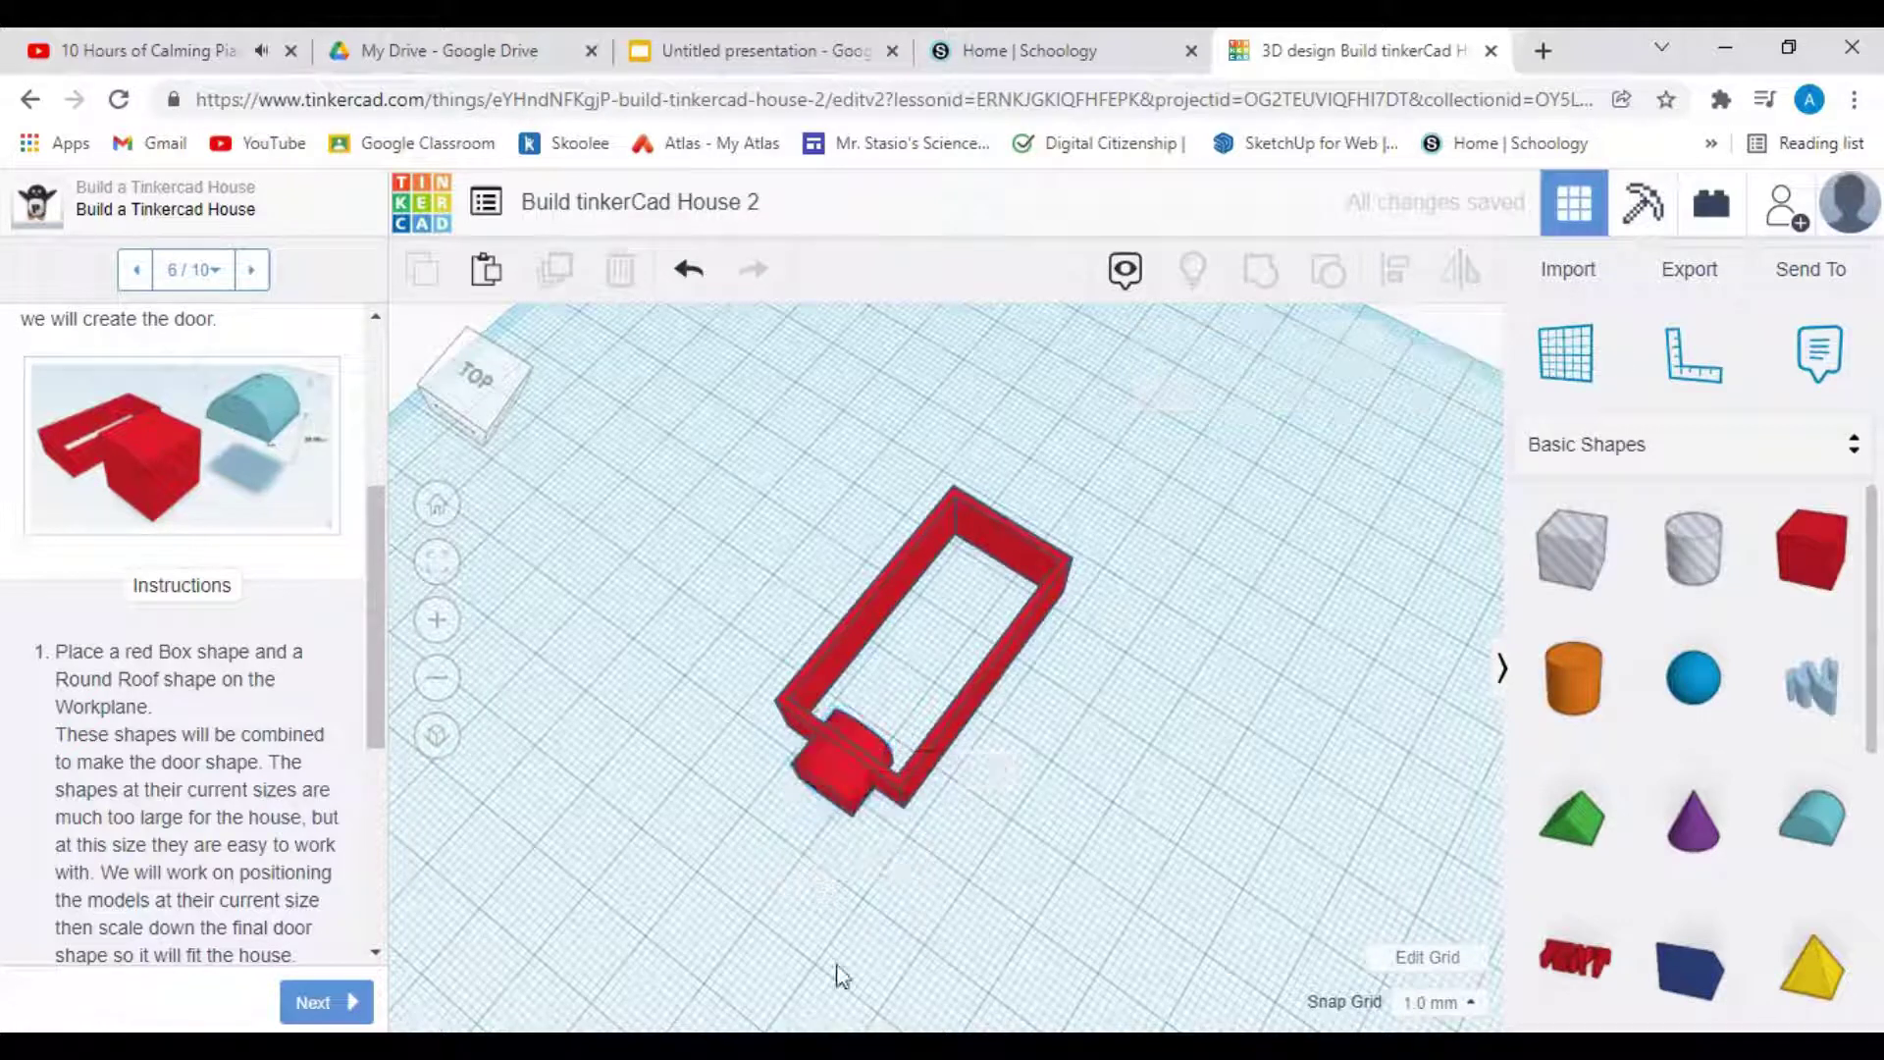
Step: Turn the door shape in the house's front wall into a hole
click(838, 795)
click(1257, 392)
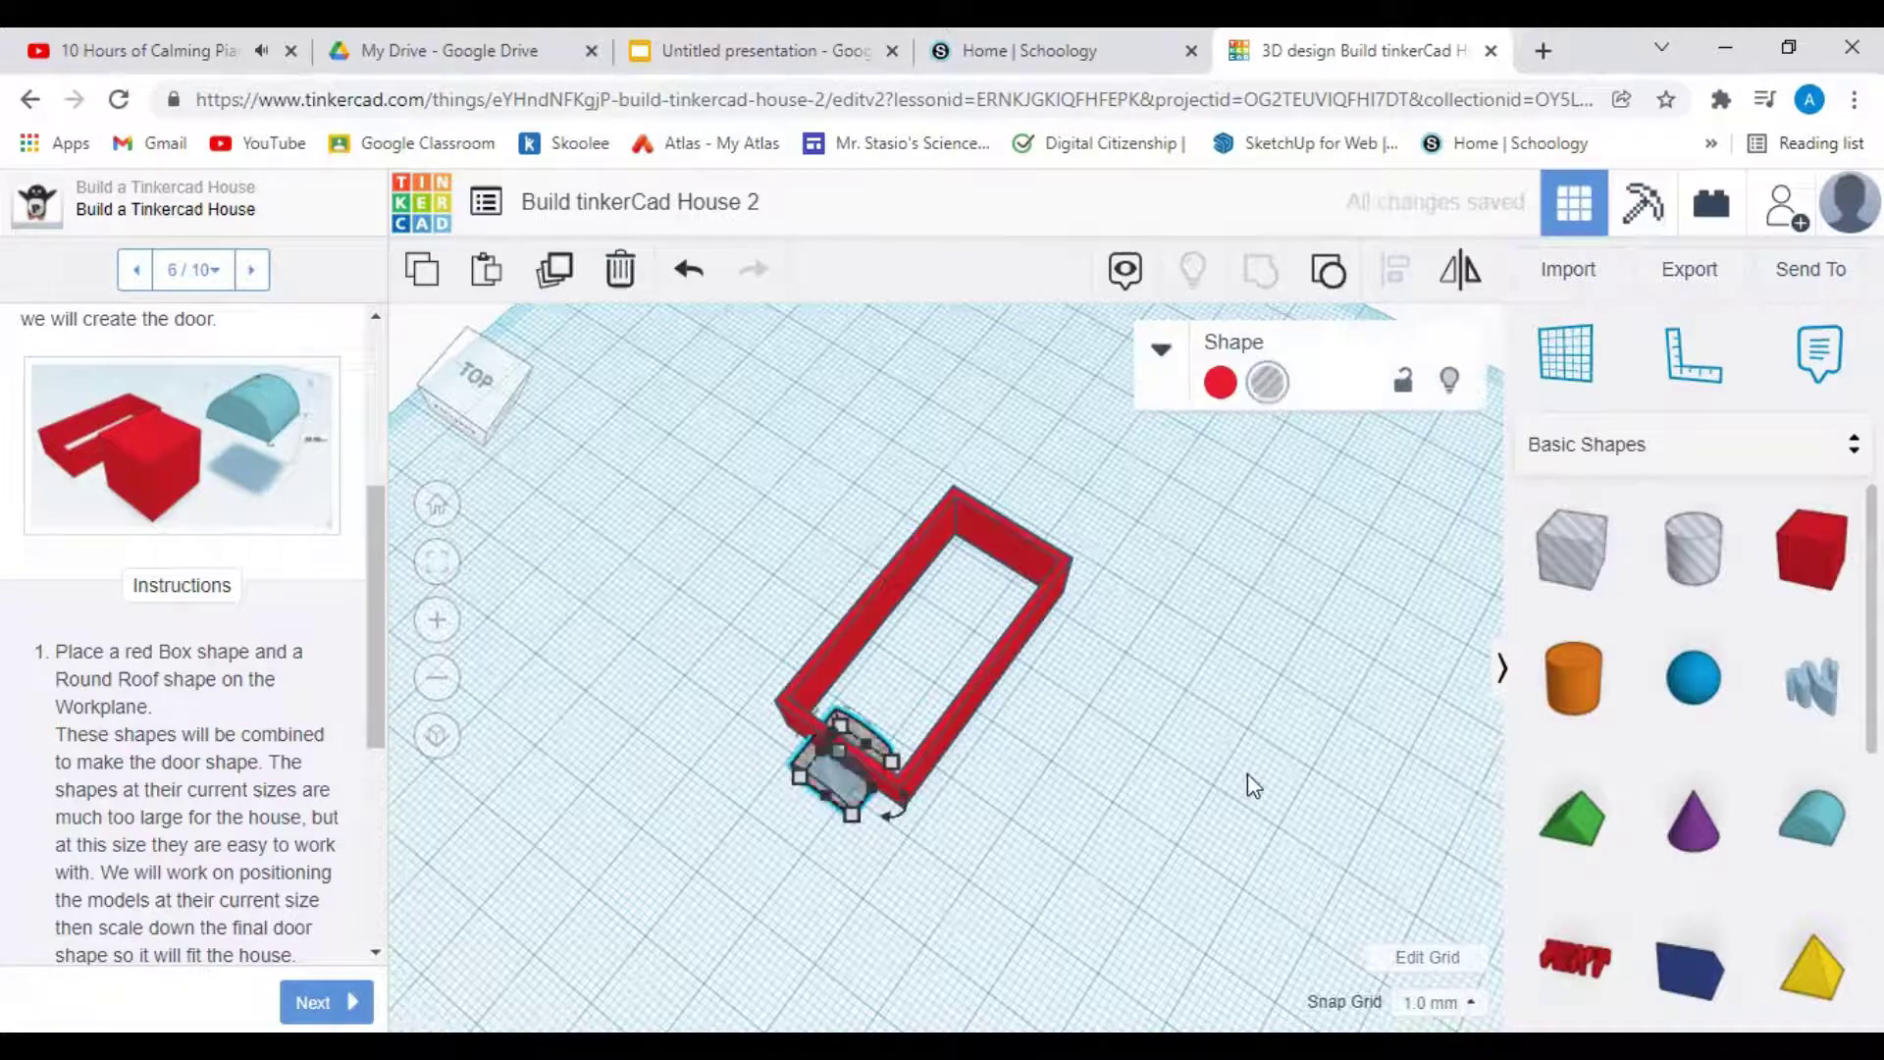
click(577, 647)
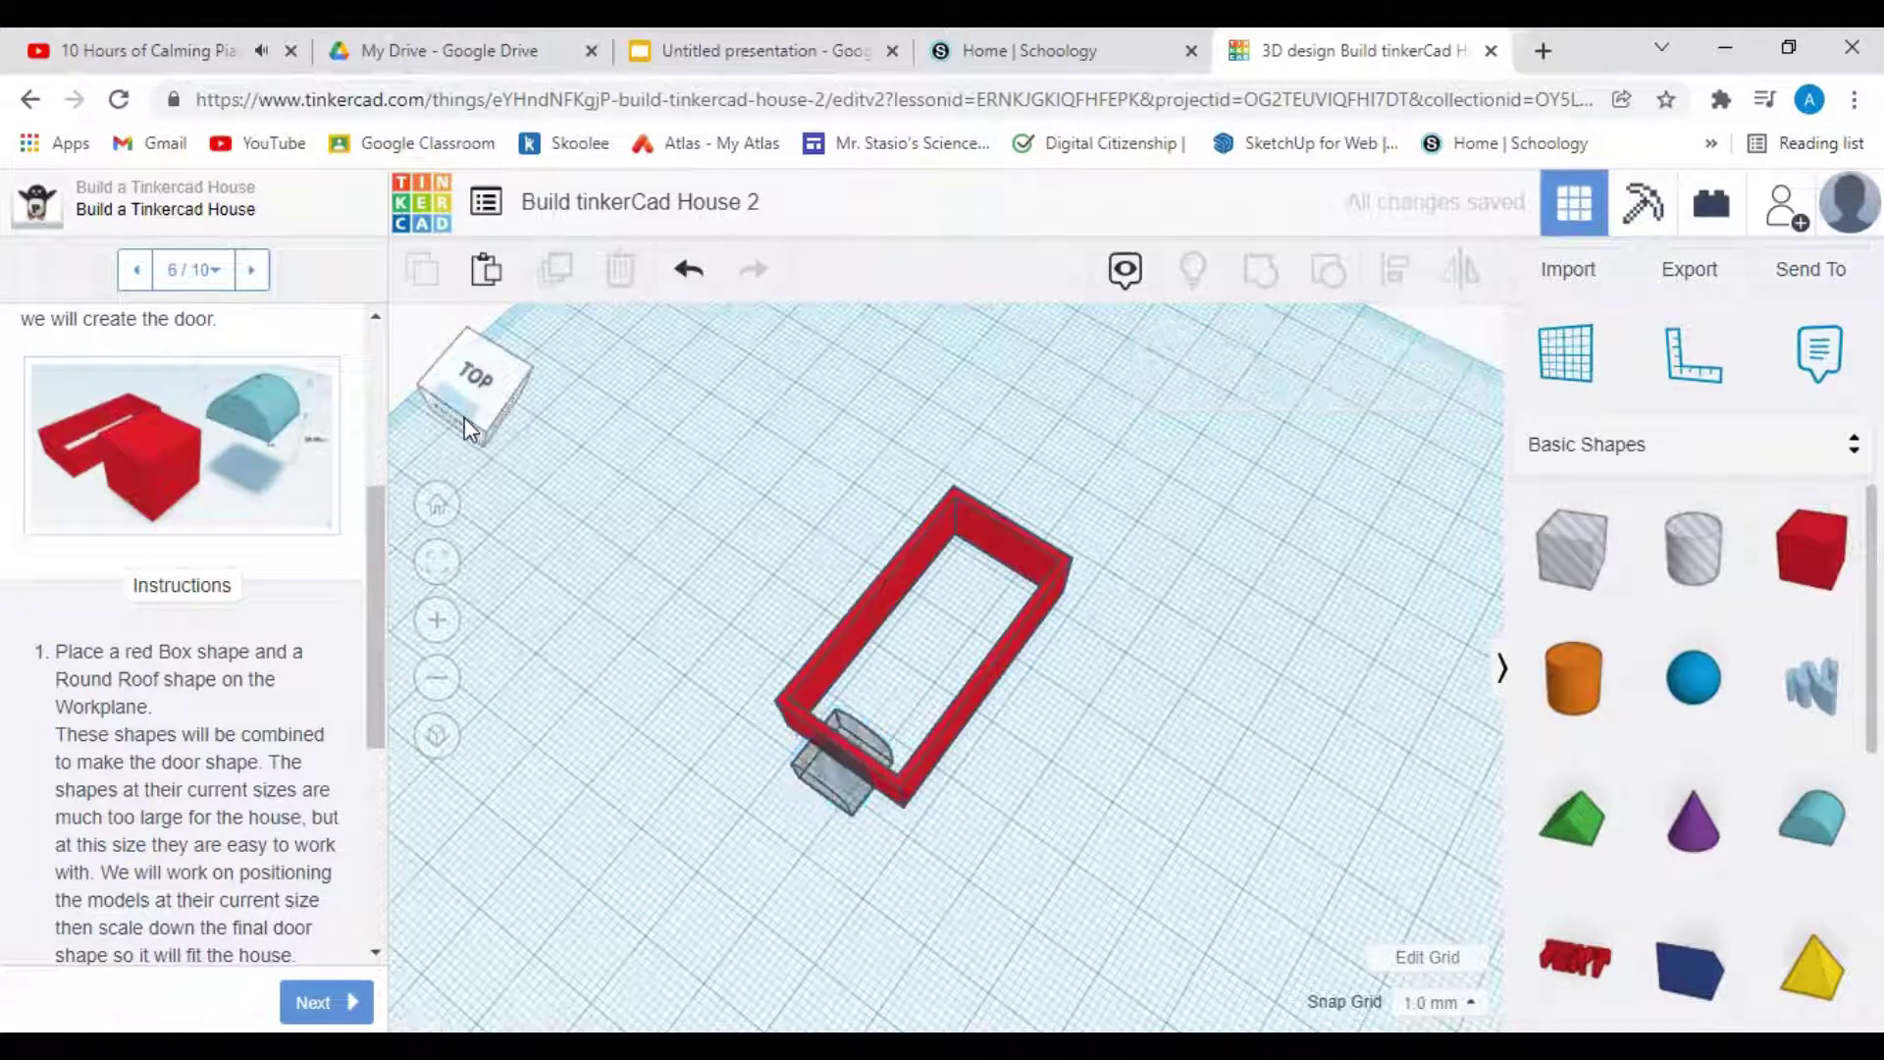
Step: Group the house walls with the door hole to cut the round-topped doorway
mouse_move(464, 414)
mouse_down()
mouse_move(469, 395)
mouse_move(492, 417)
mouse_move(469, 409)
mouse_up()
drag(630, 437, 1150, 889)
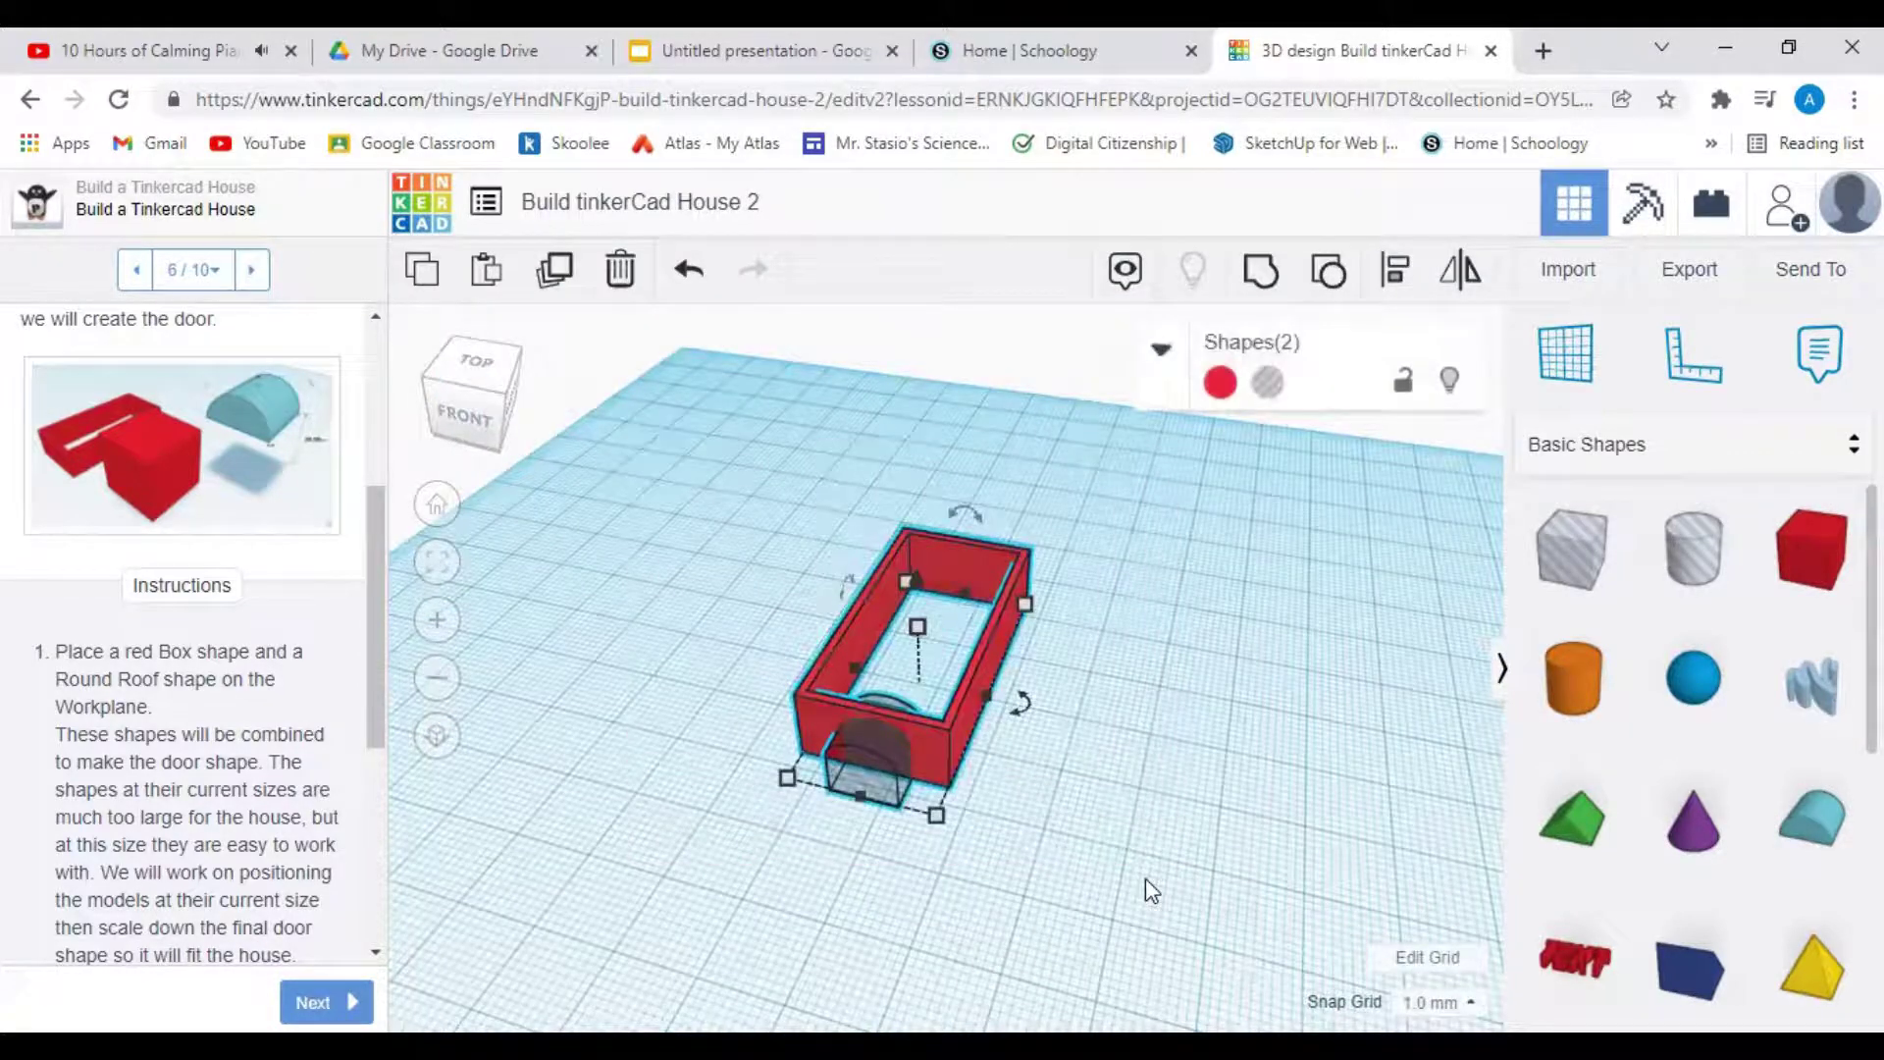
click(1267, 279)
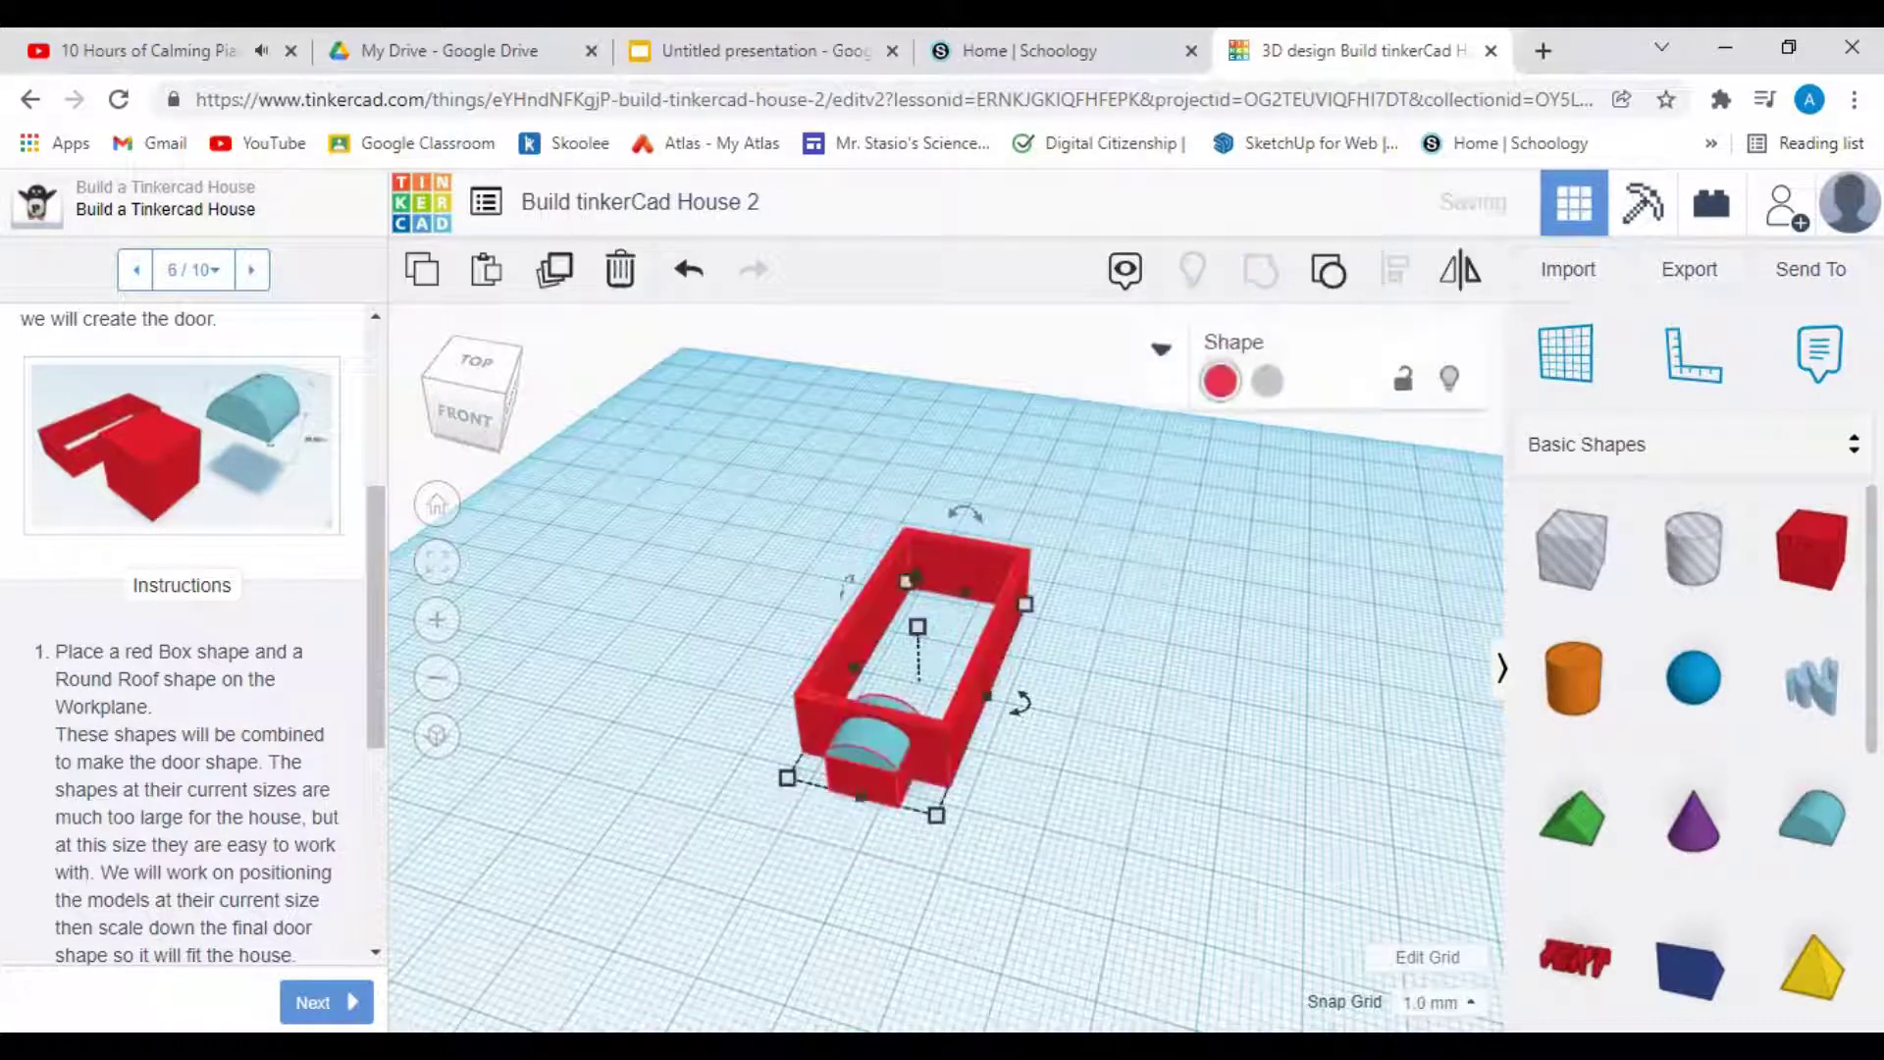
click(608, 581)
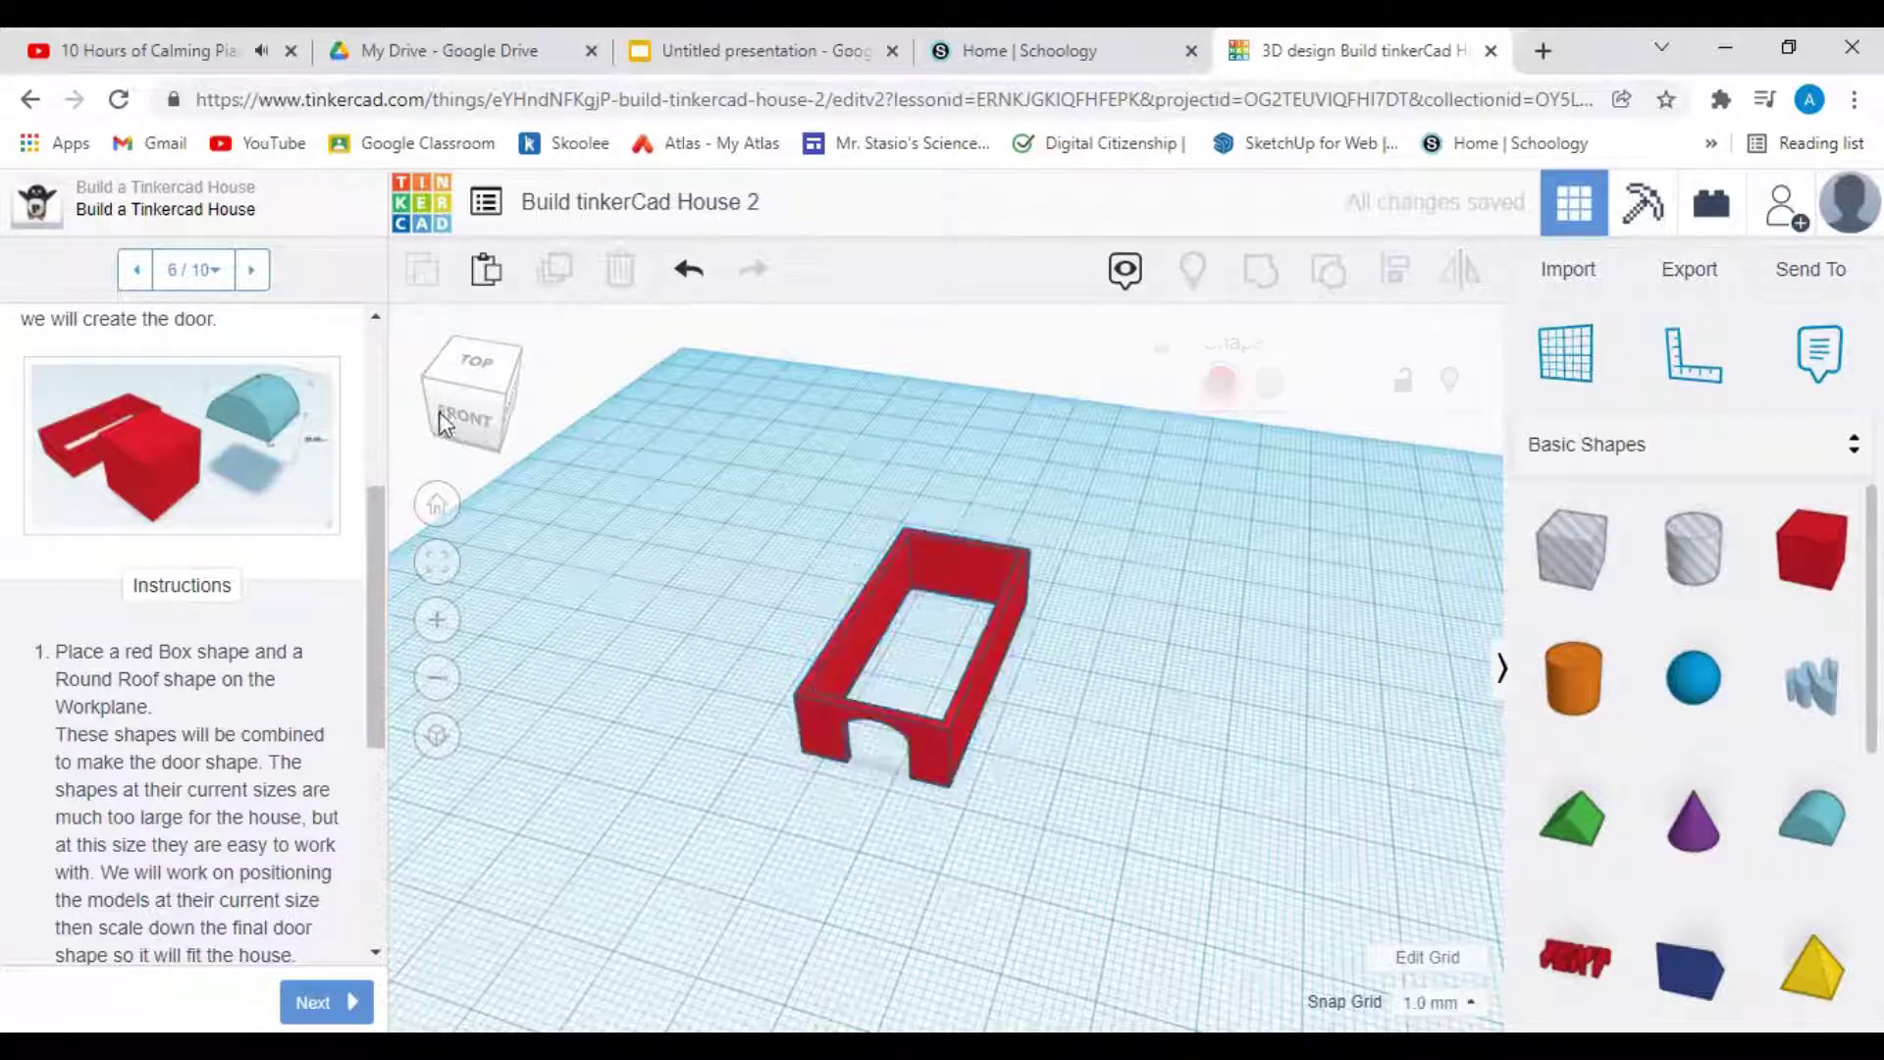
Step: Place a Roof shape on the workplane beside the house and raise it 10 mm
click(463, 391)
mouse_move(461, 377)
mouse_down()
mouse_move(479, 387)
mouse_move(453, 400)
mouse_move(443, 387)
mouse_move(484, 399)
mouse_move(461, 384)
mouse_up()
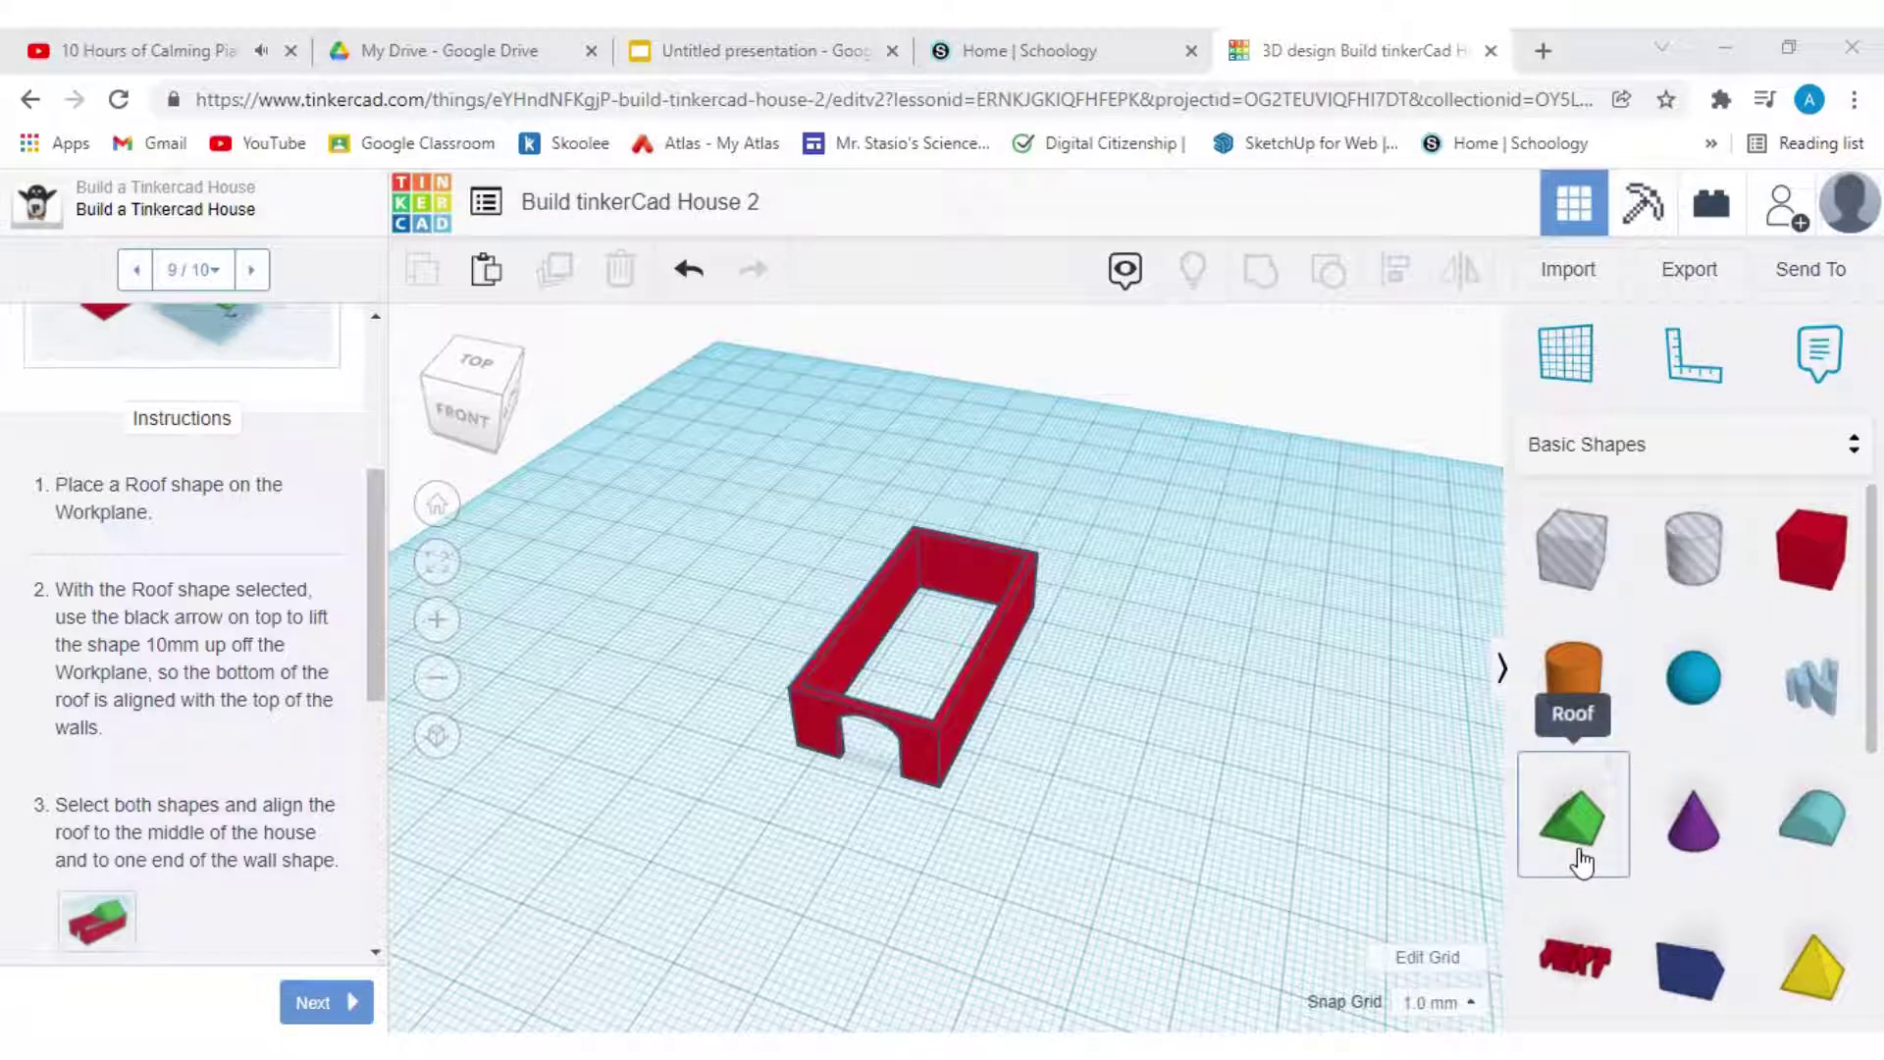
drag(1579, 862, 1181, 698)
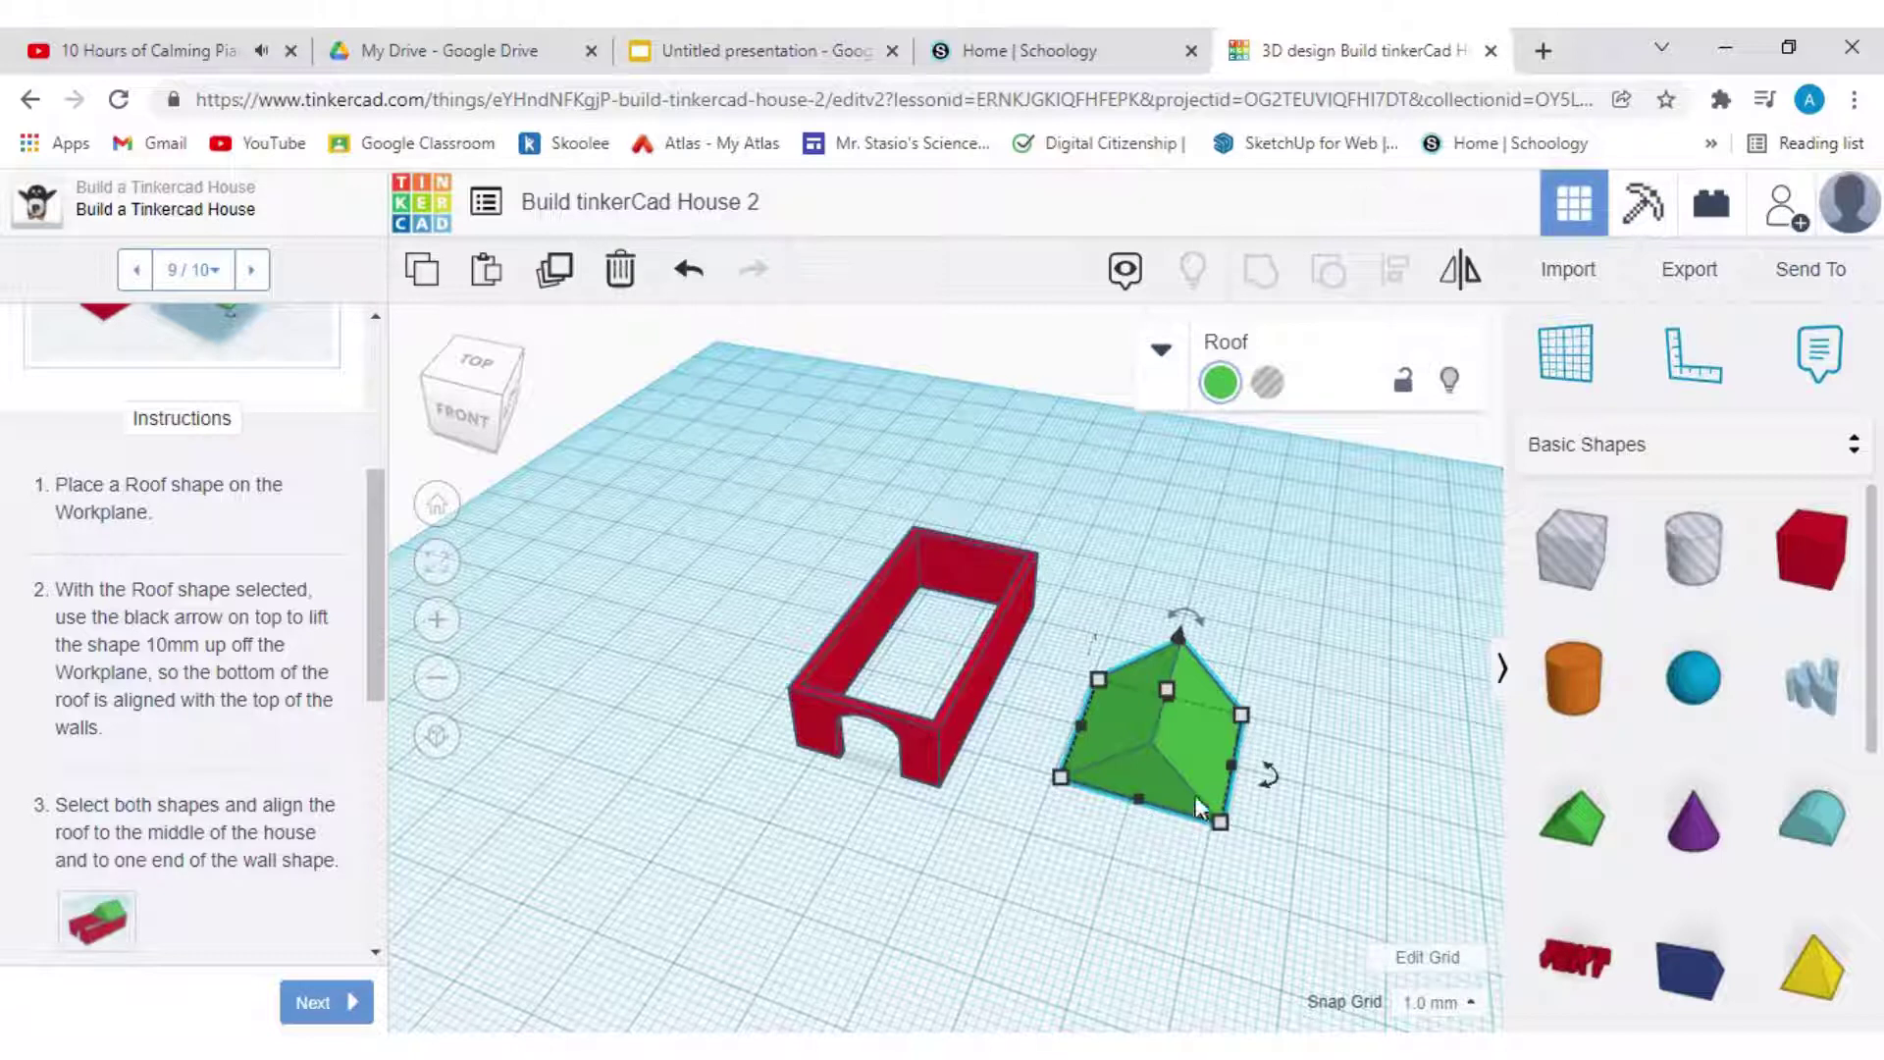
click(1180, 636)
drag(1179, 637, 1203, 539)
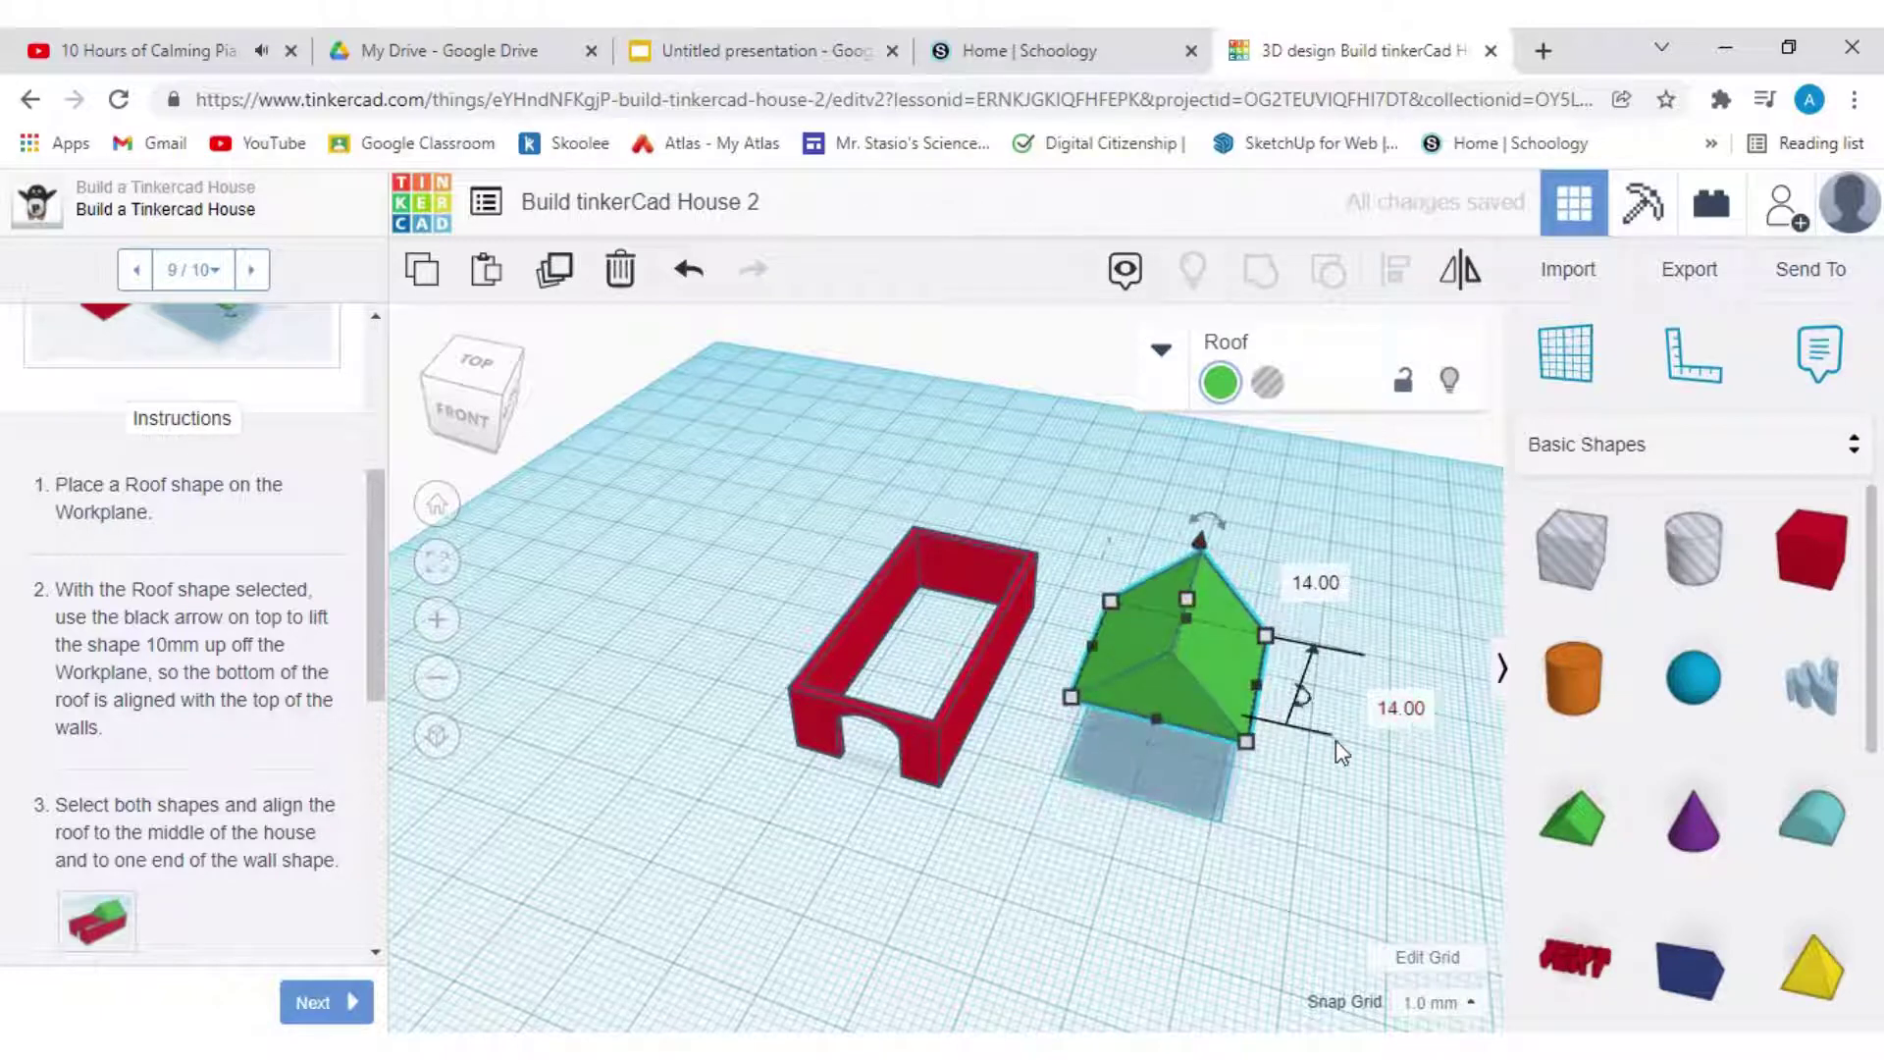
click(469, 381)
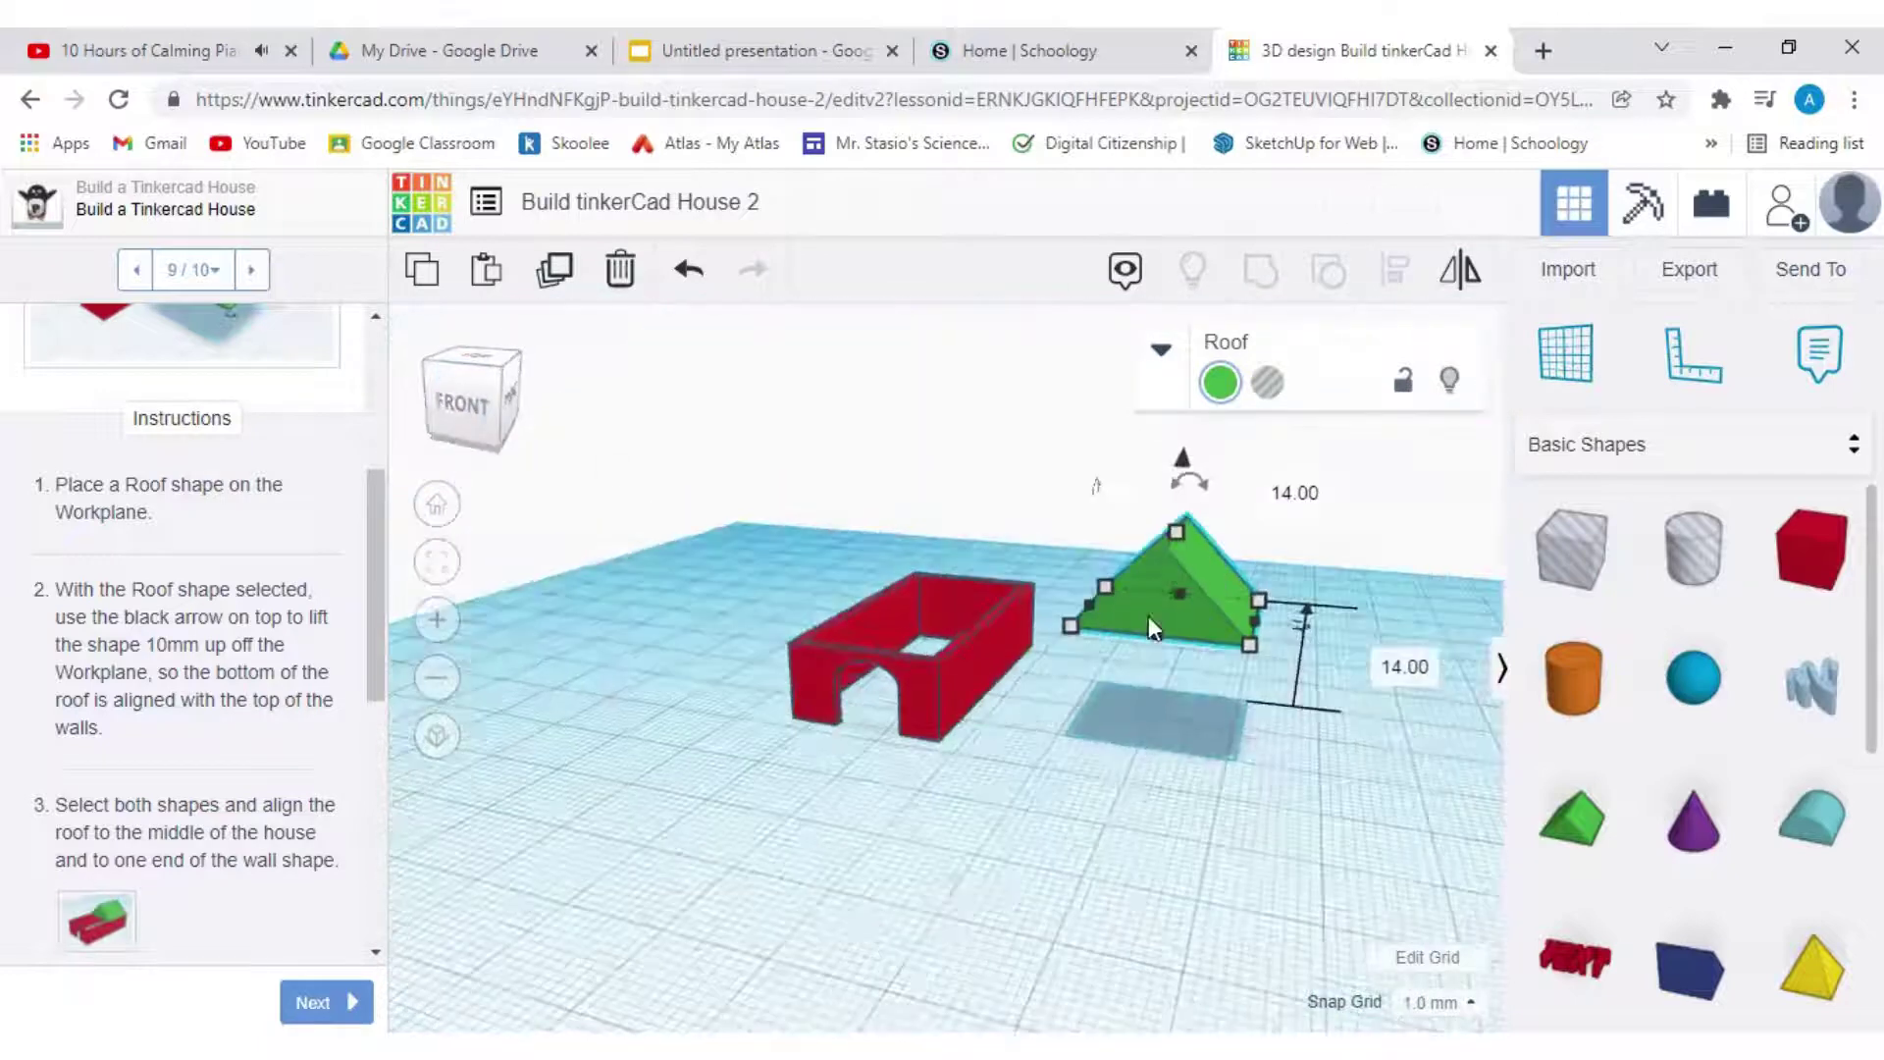
click(1400, 665)
text(10)
key(Return)
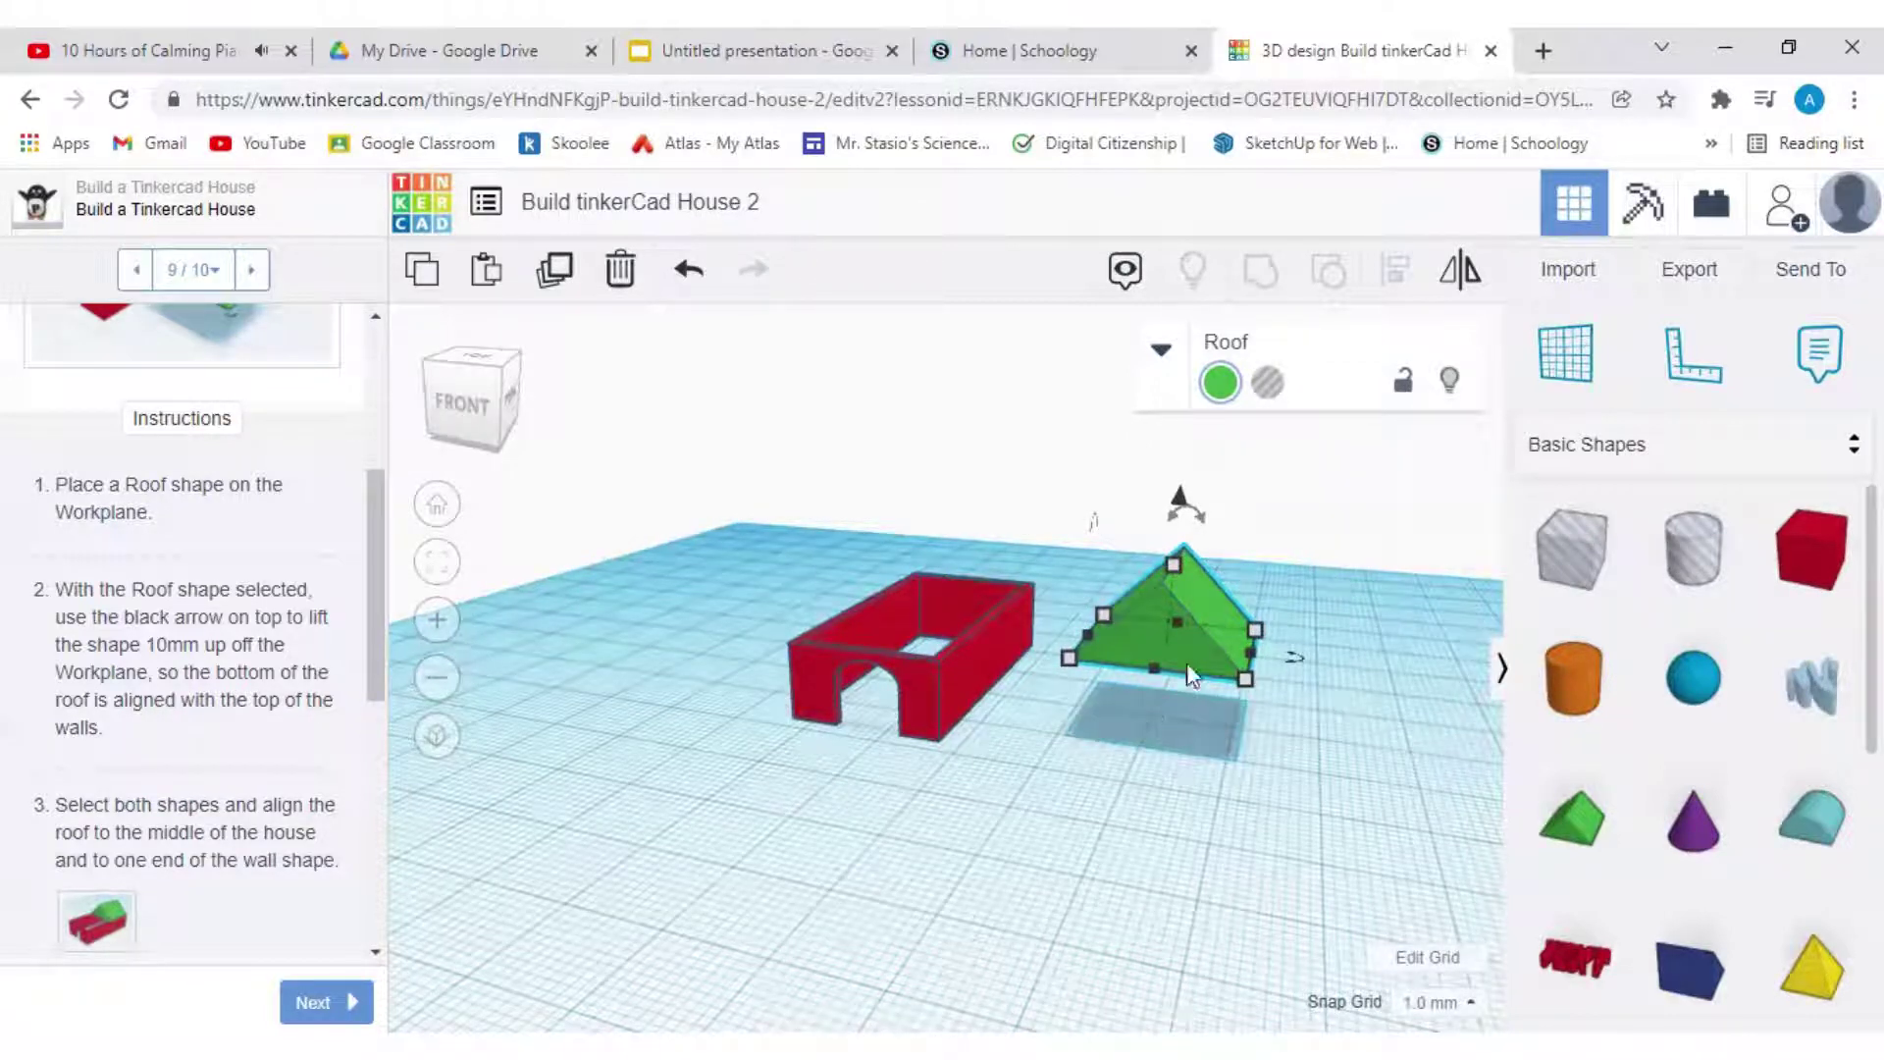
Step: Move the Roof 34 mm across and 13 mm back onto the rear end of the house walls and check its fit from several angles
drag(1192, 652, 949, 596)
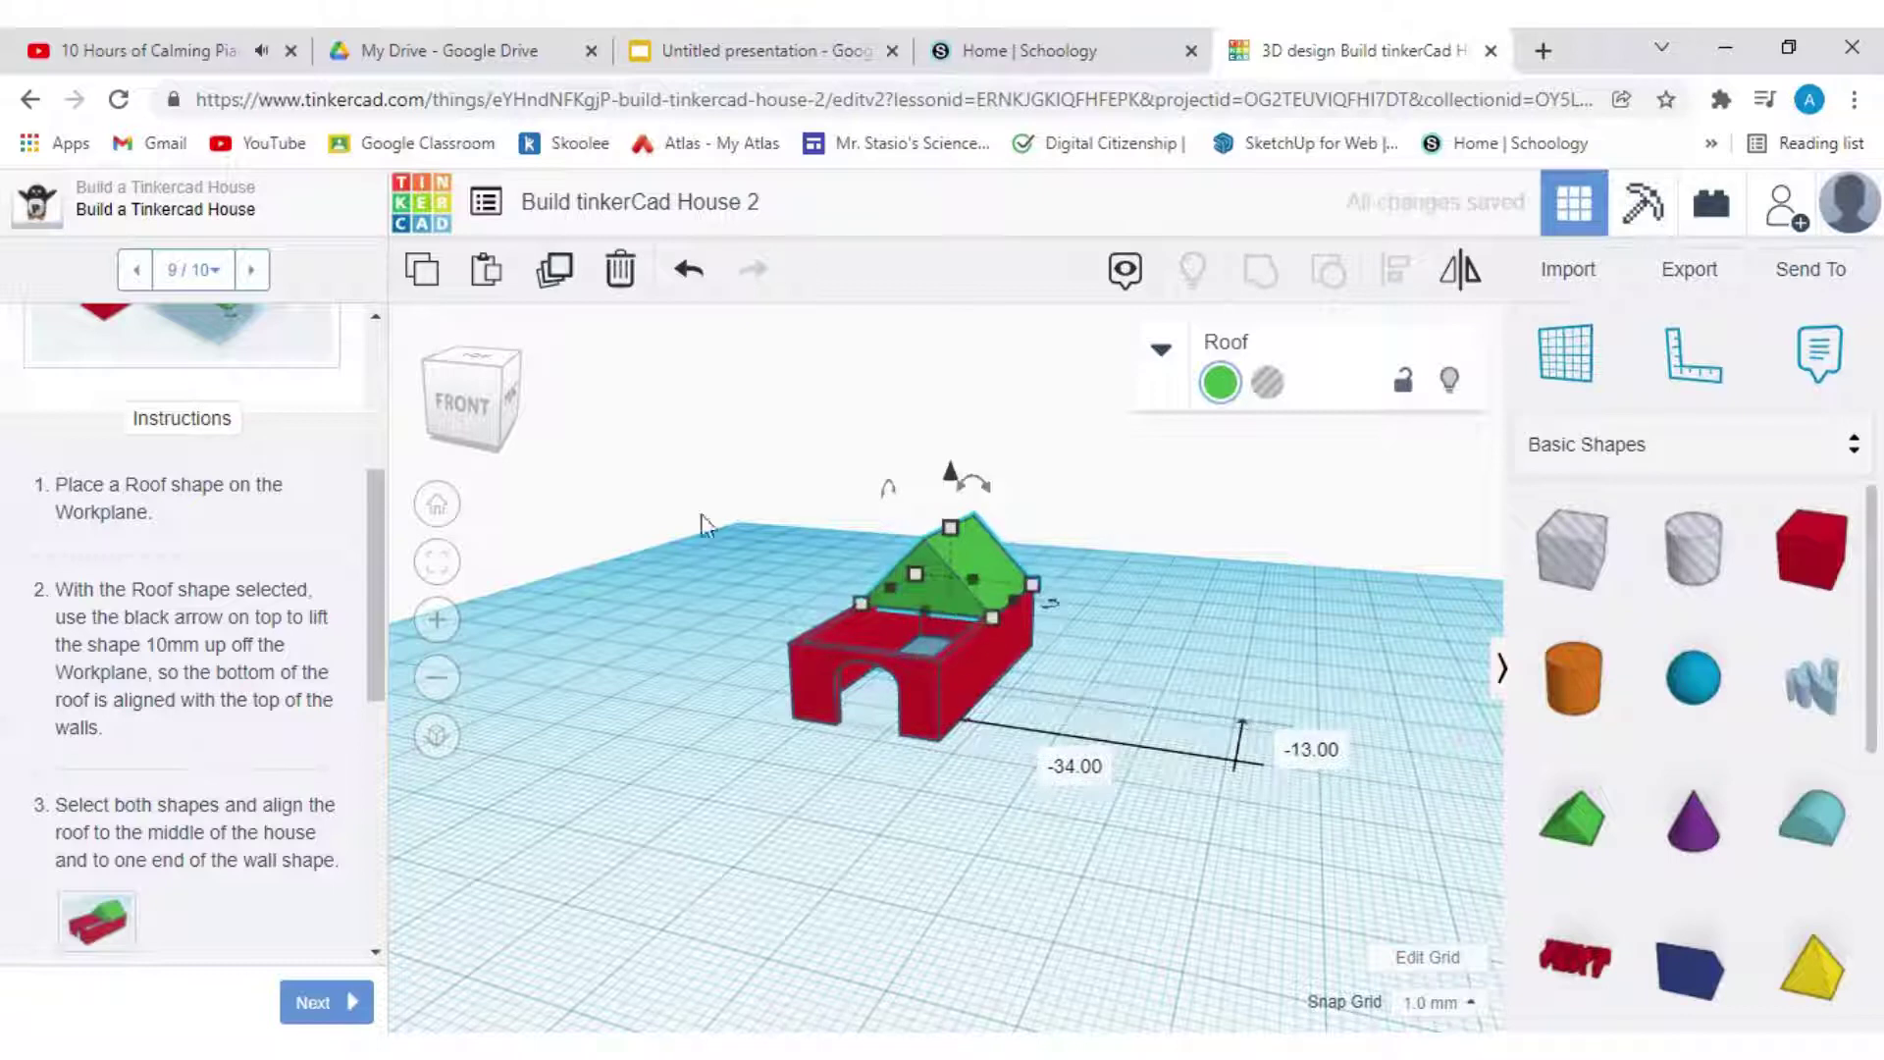
click(465, 375)
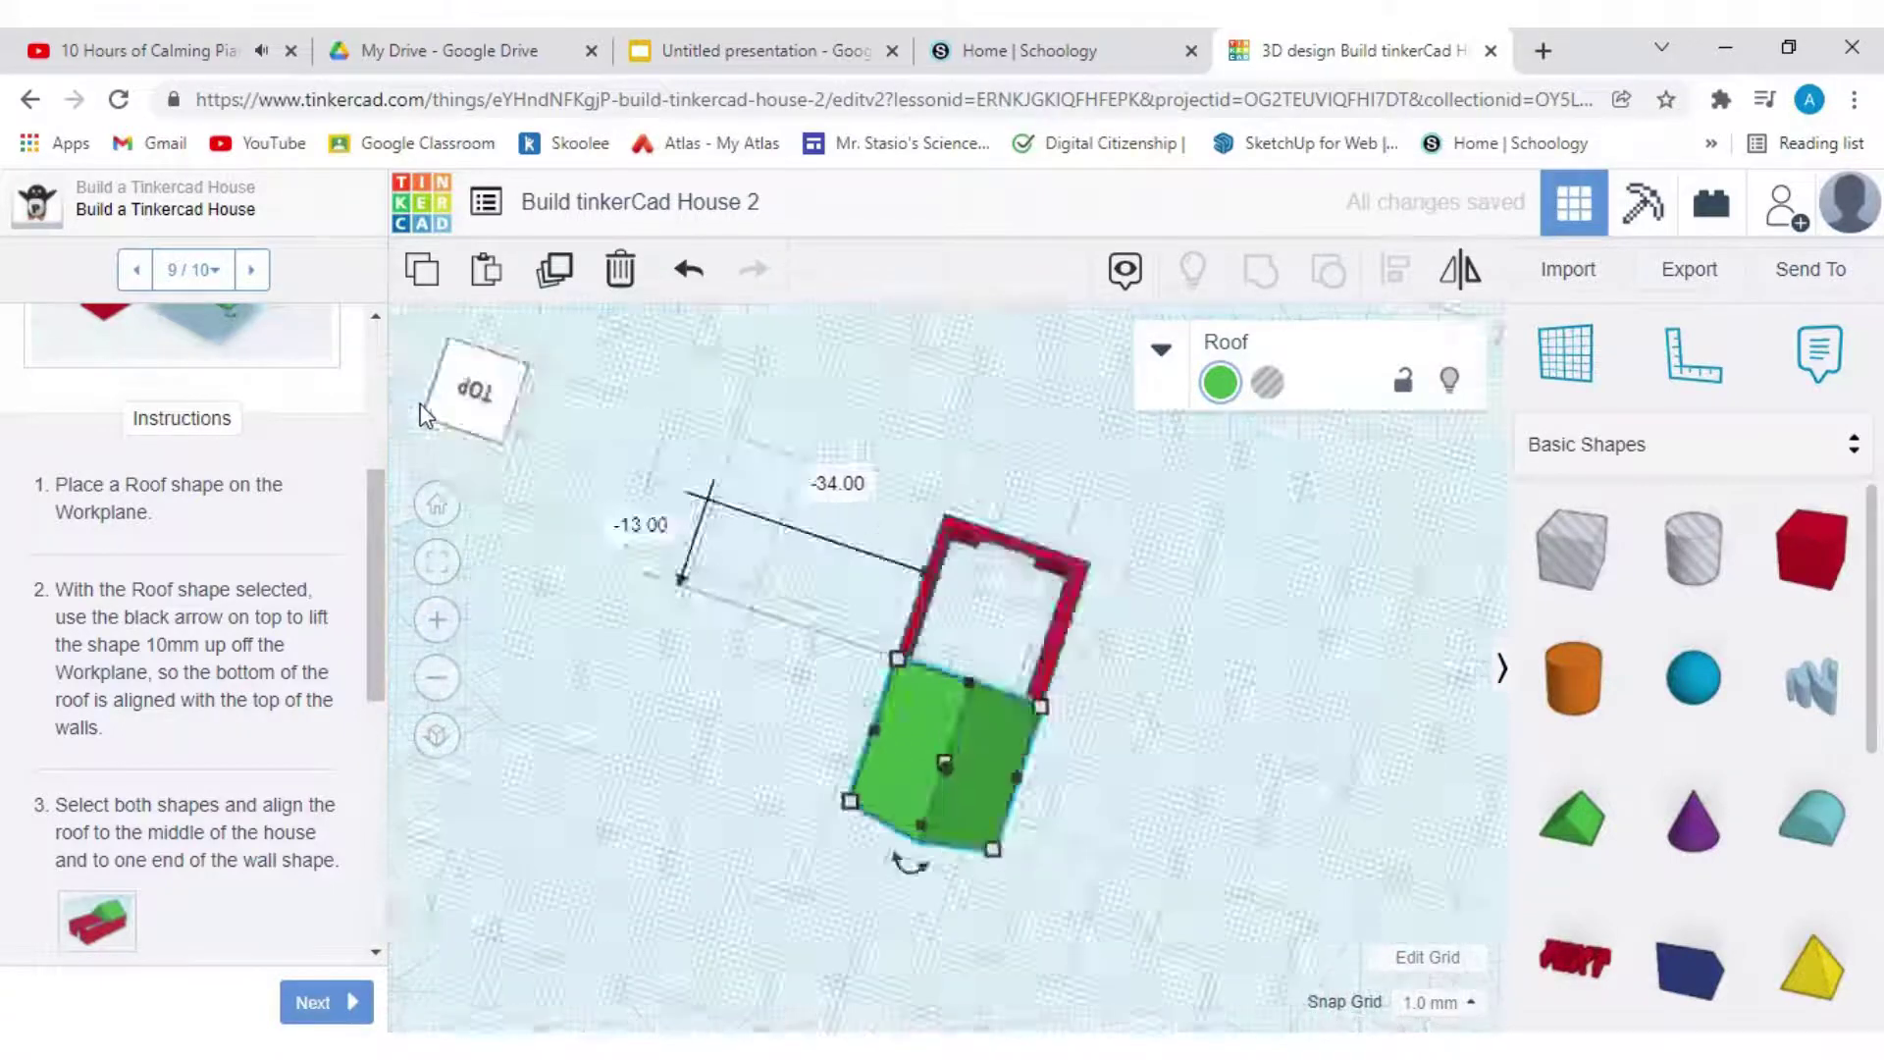
click(424, 410)
click(448, 359)
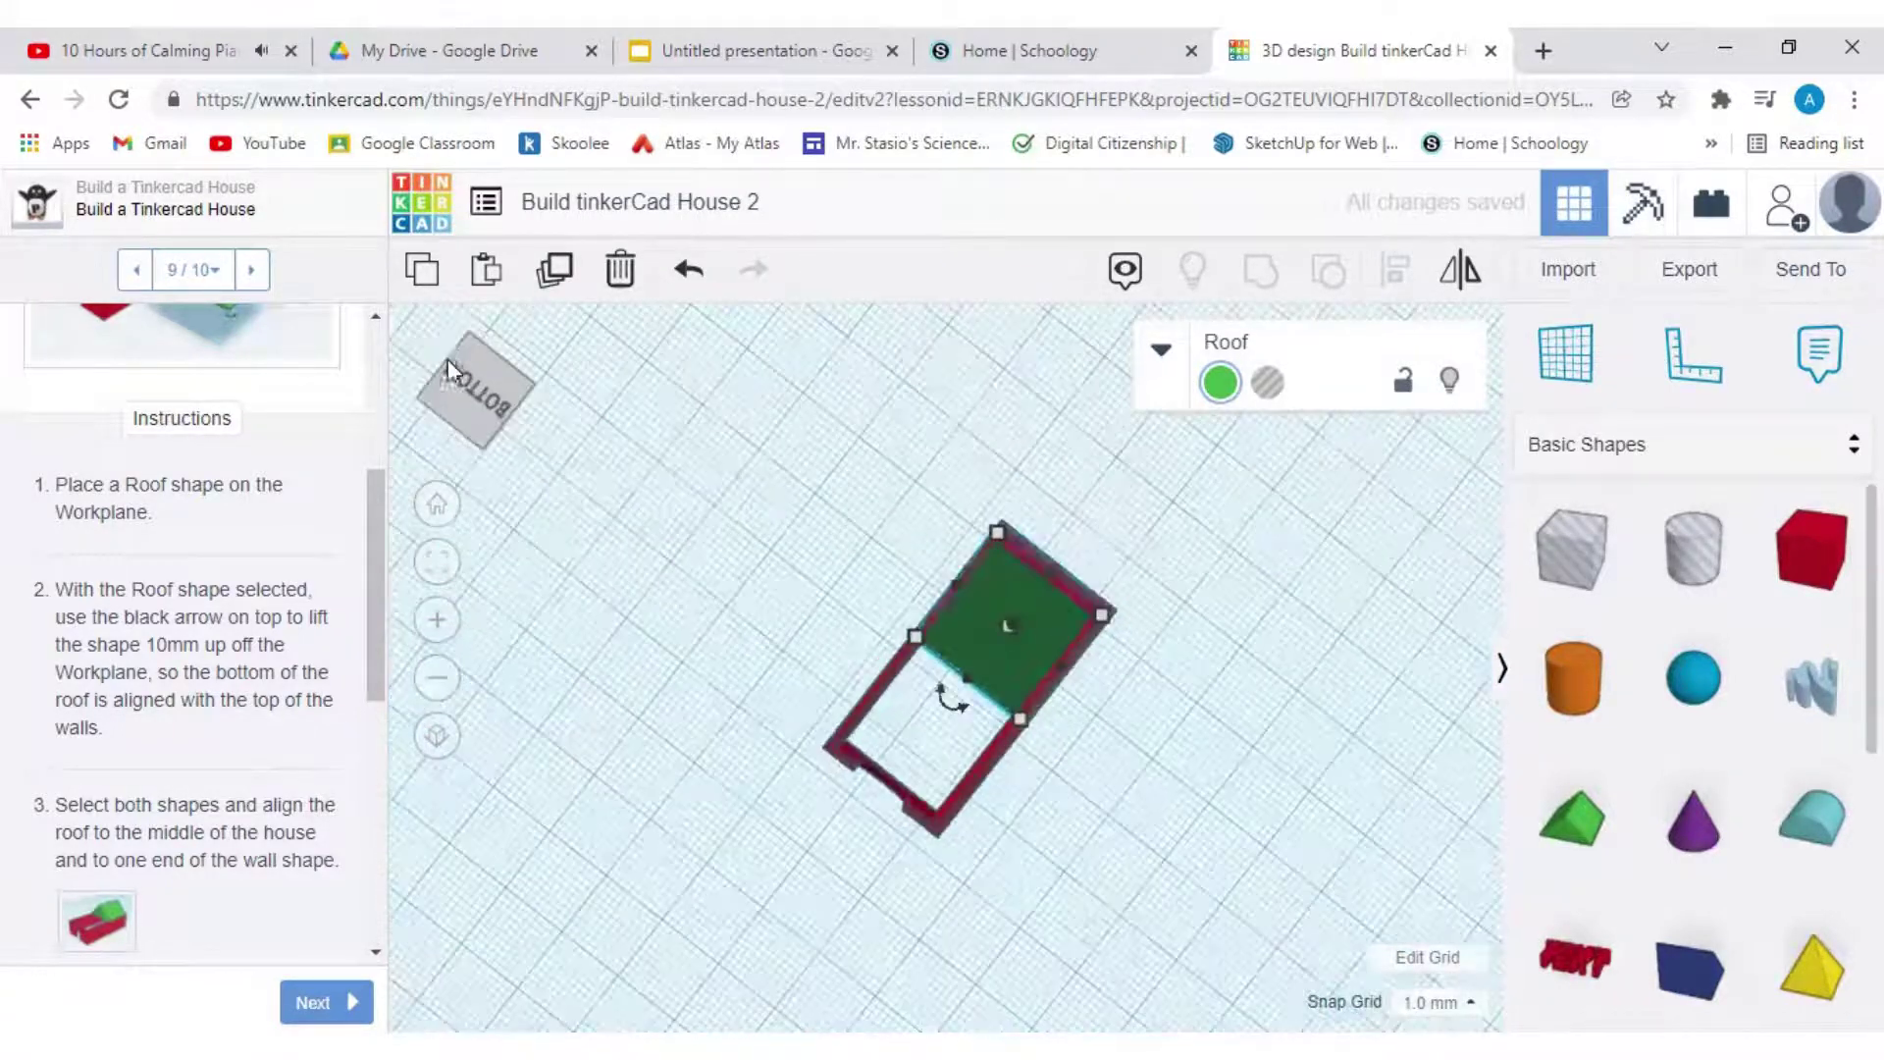
click(448, 355)
click(448, 378)
click(514, 395)
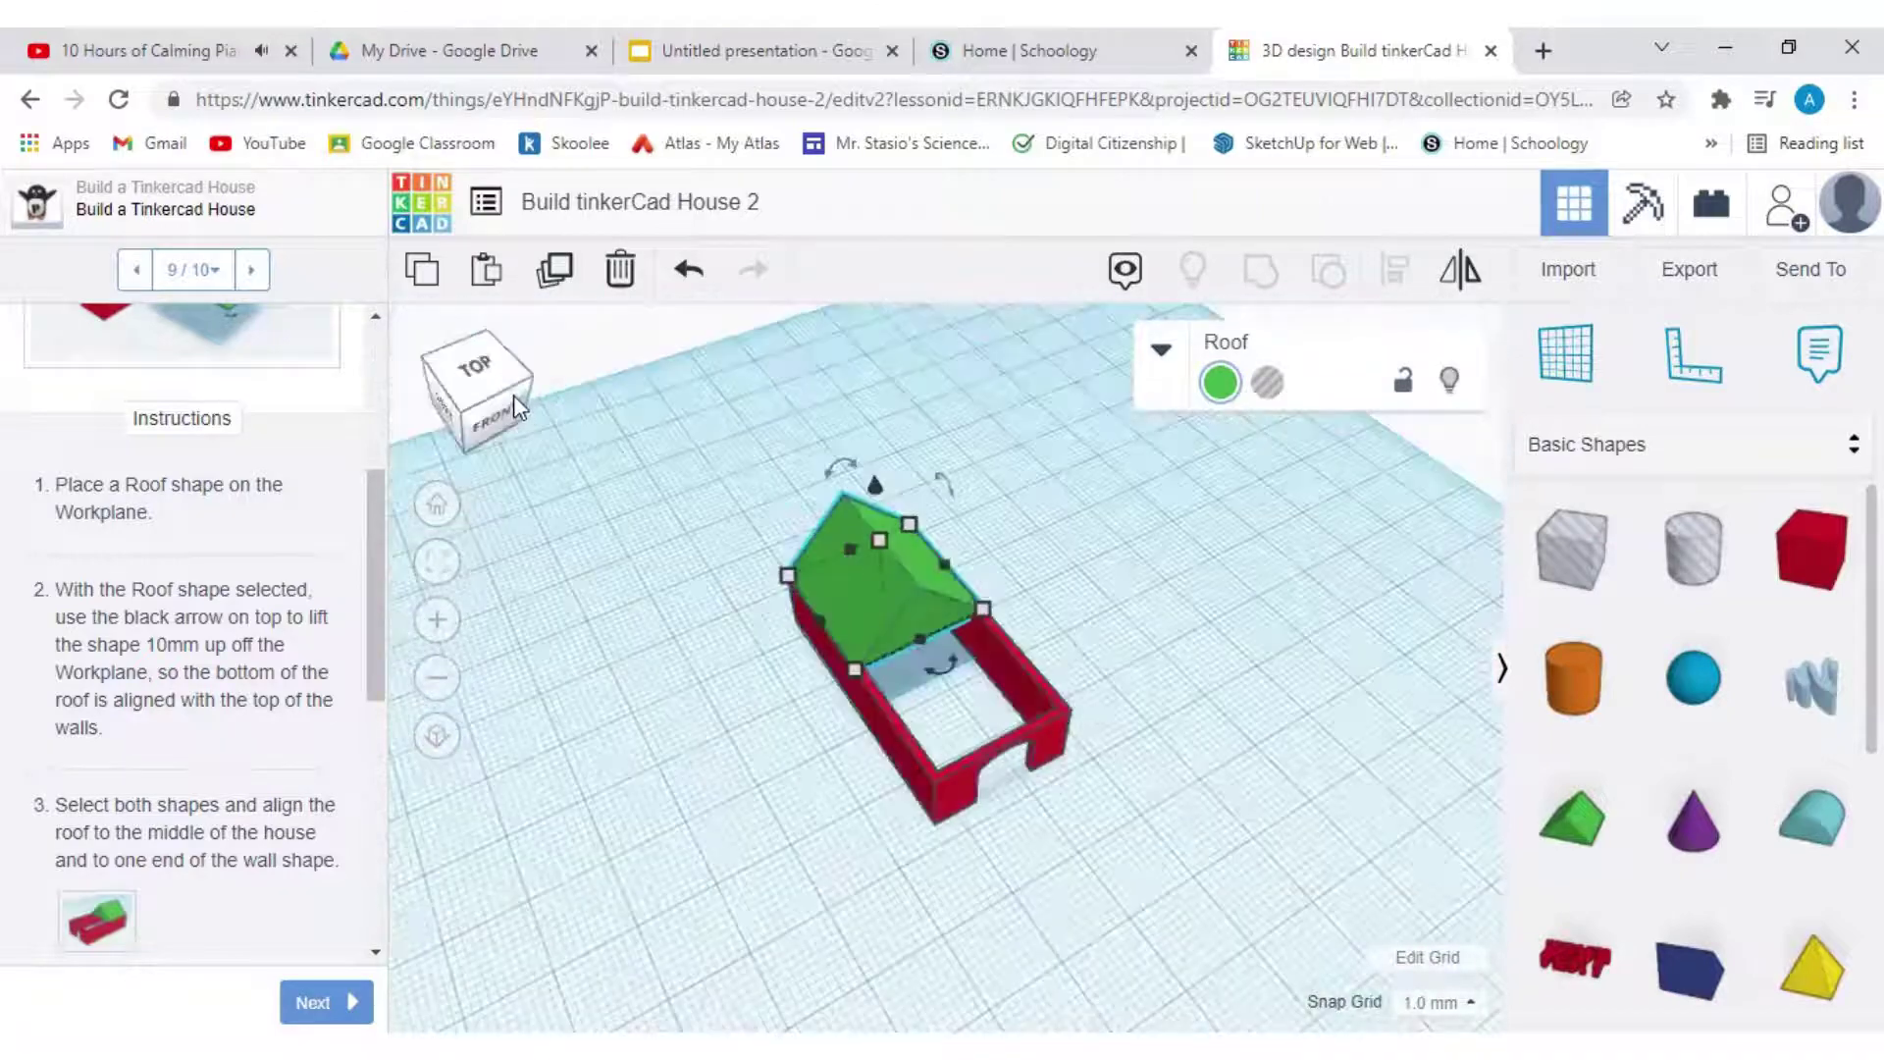
click(496, 386)
click(484, 405)
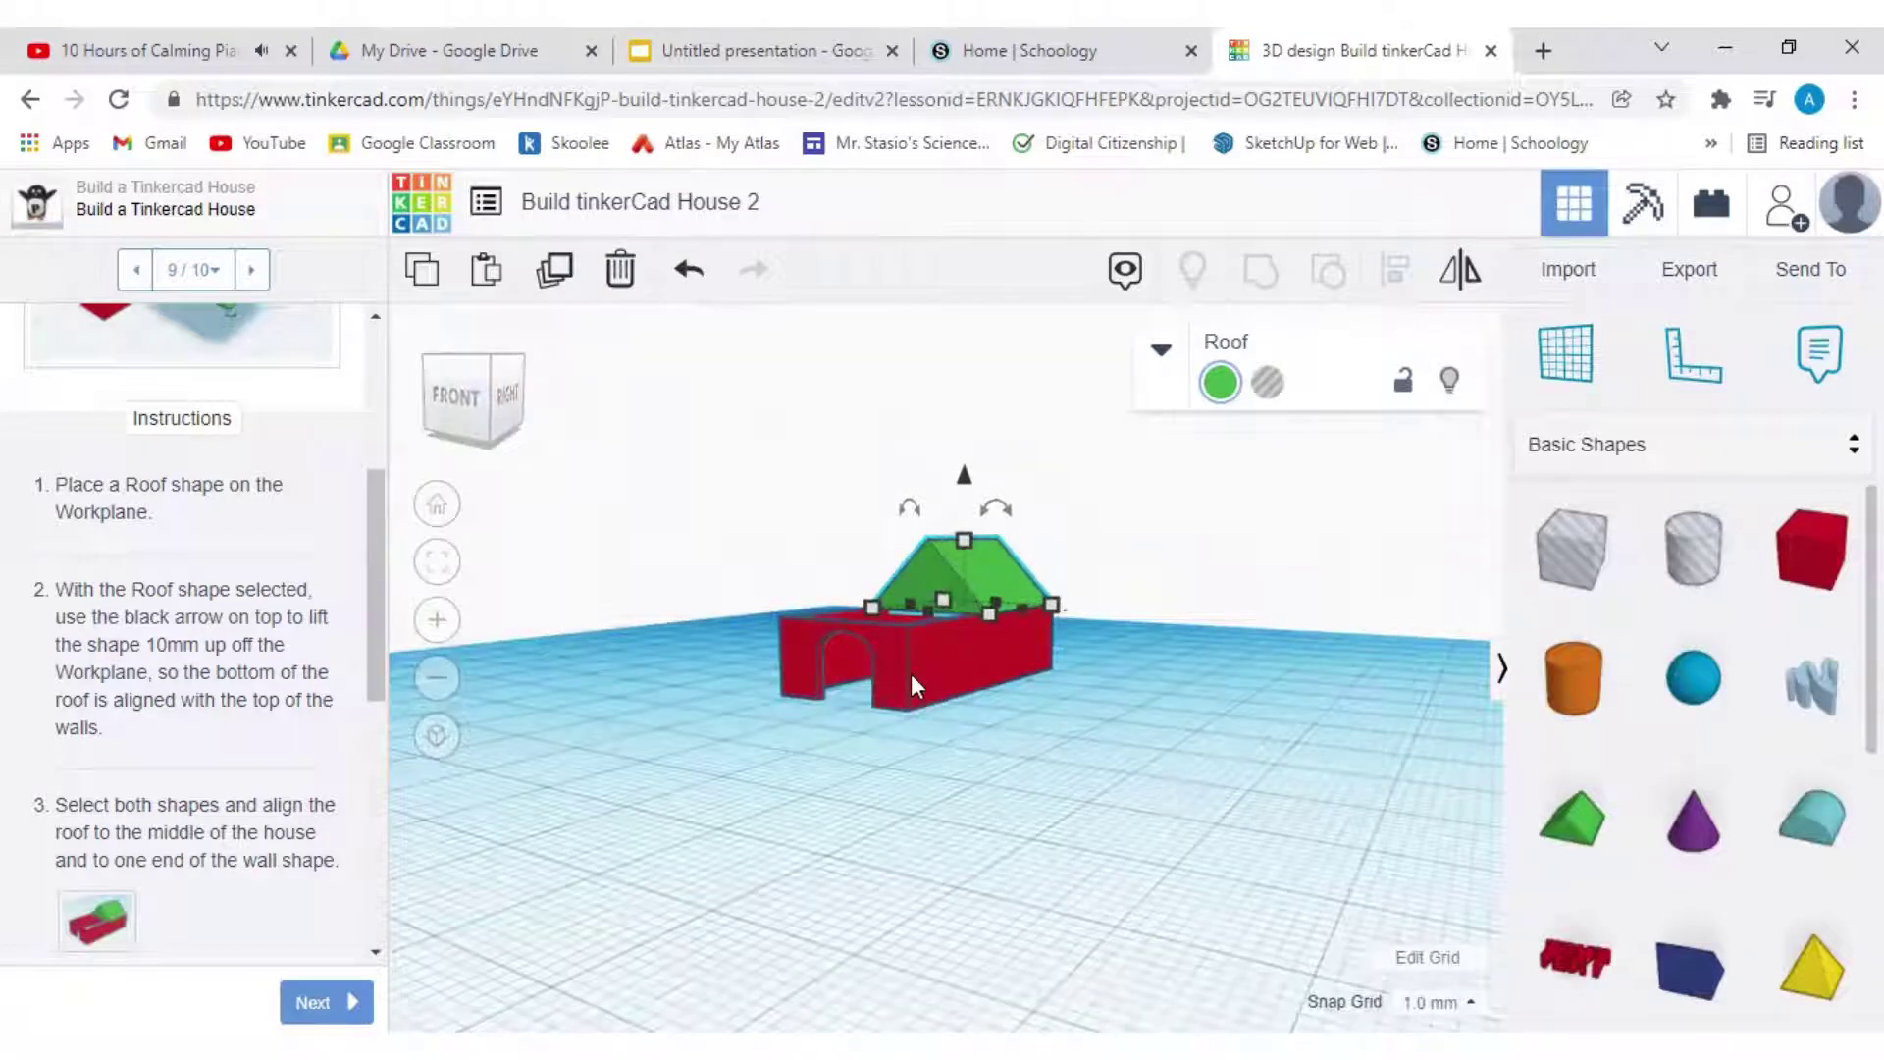
Step: Stretch the Roof forward to a length of 40 mm so that it reaches the house's front wall
click(993, 602)
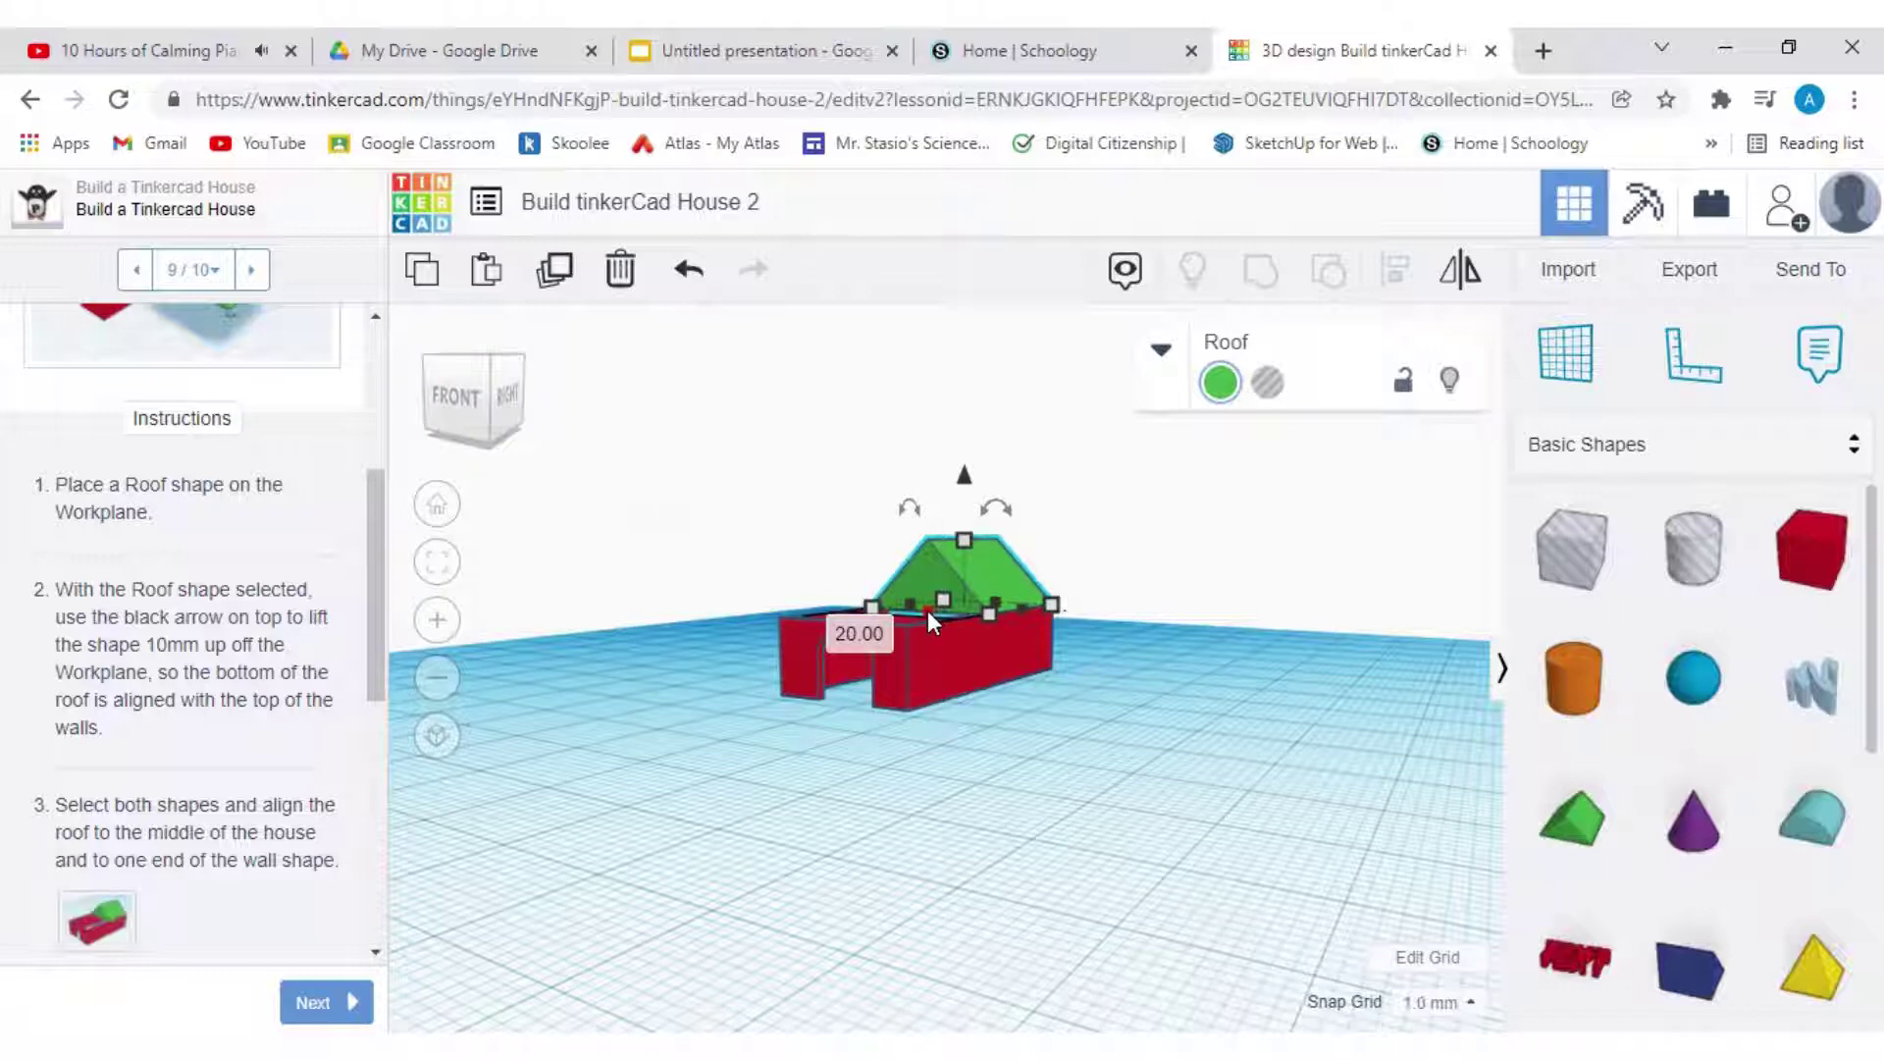
click(1075, 855)
click(944, 569)
mouse_move(932, 605)
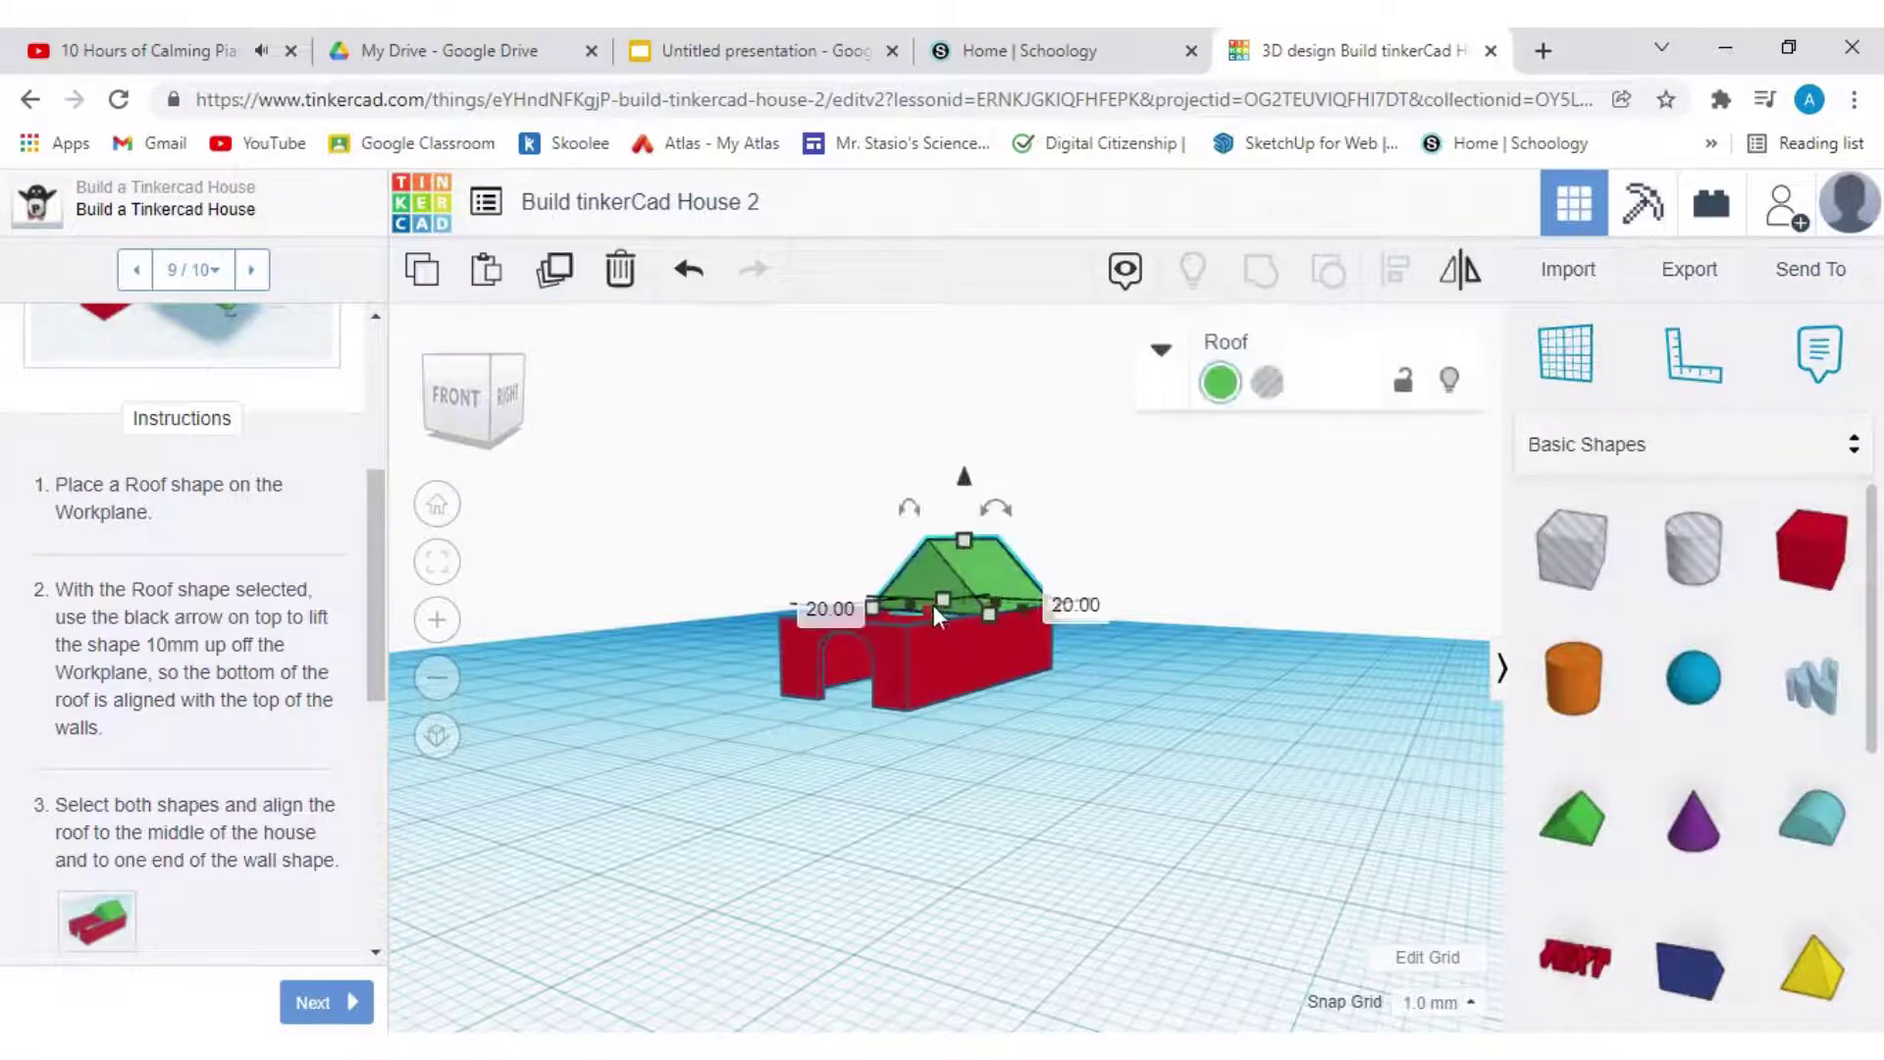
scroll(838, 806, up, 1)
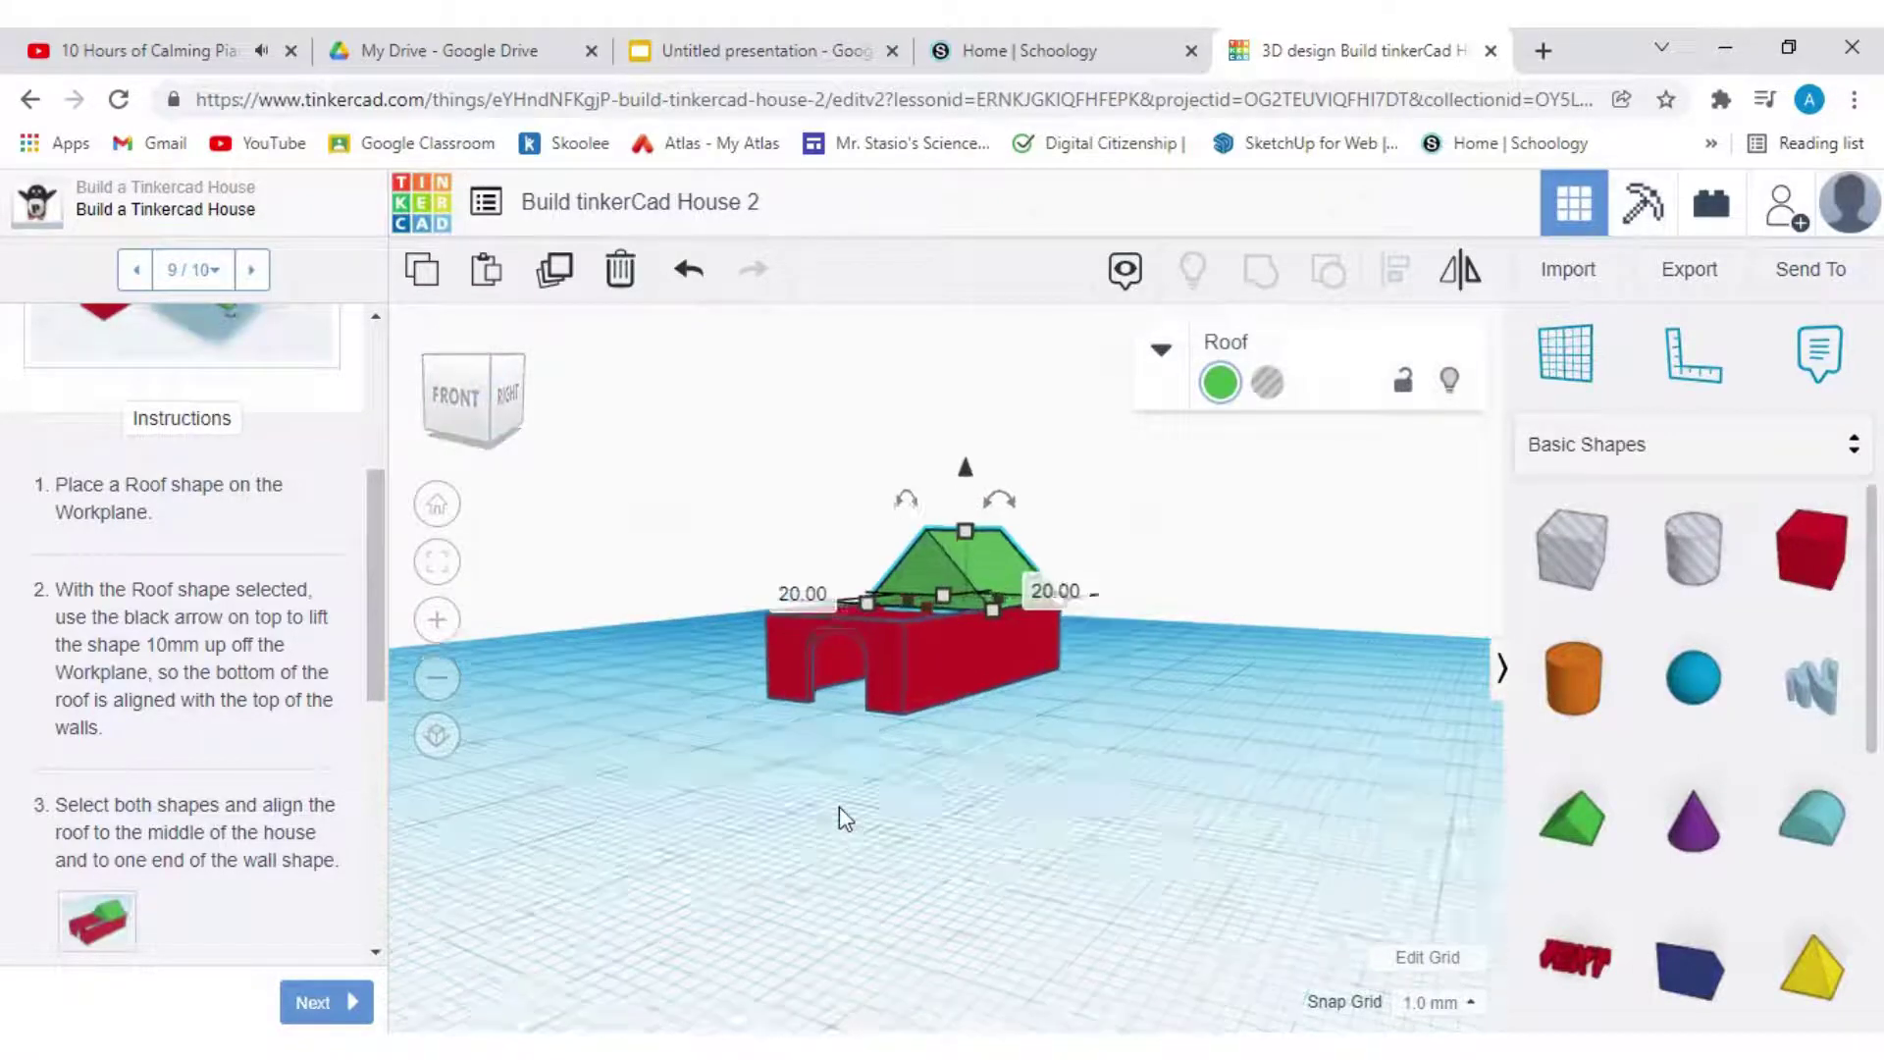
scroll(839, 806, up, 6)
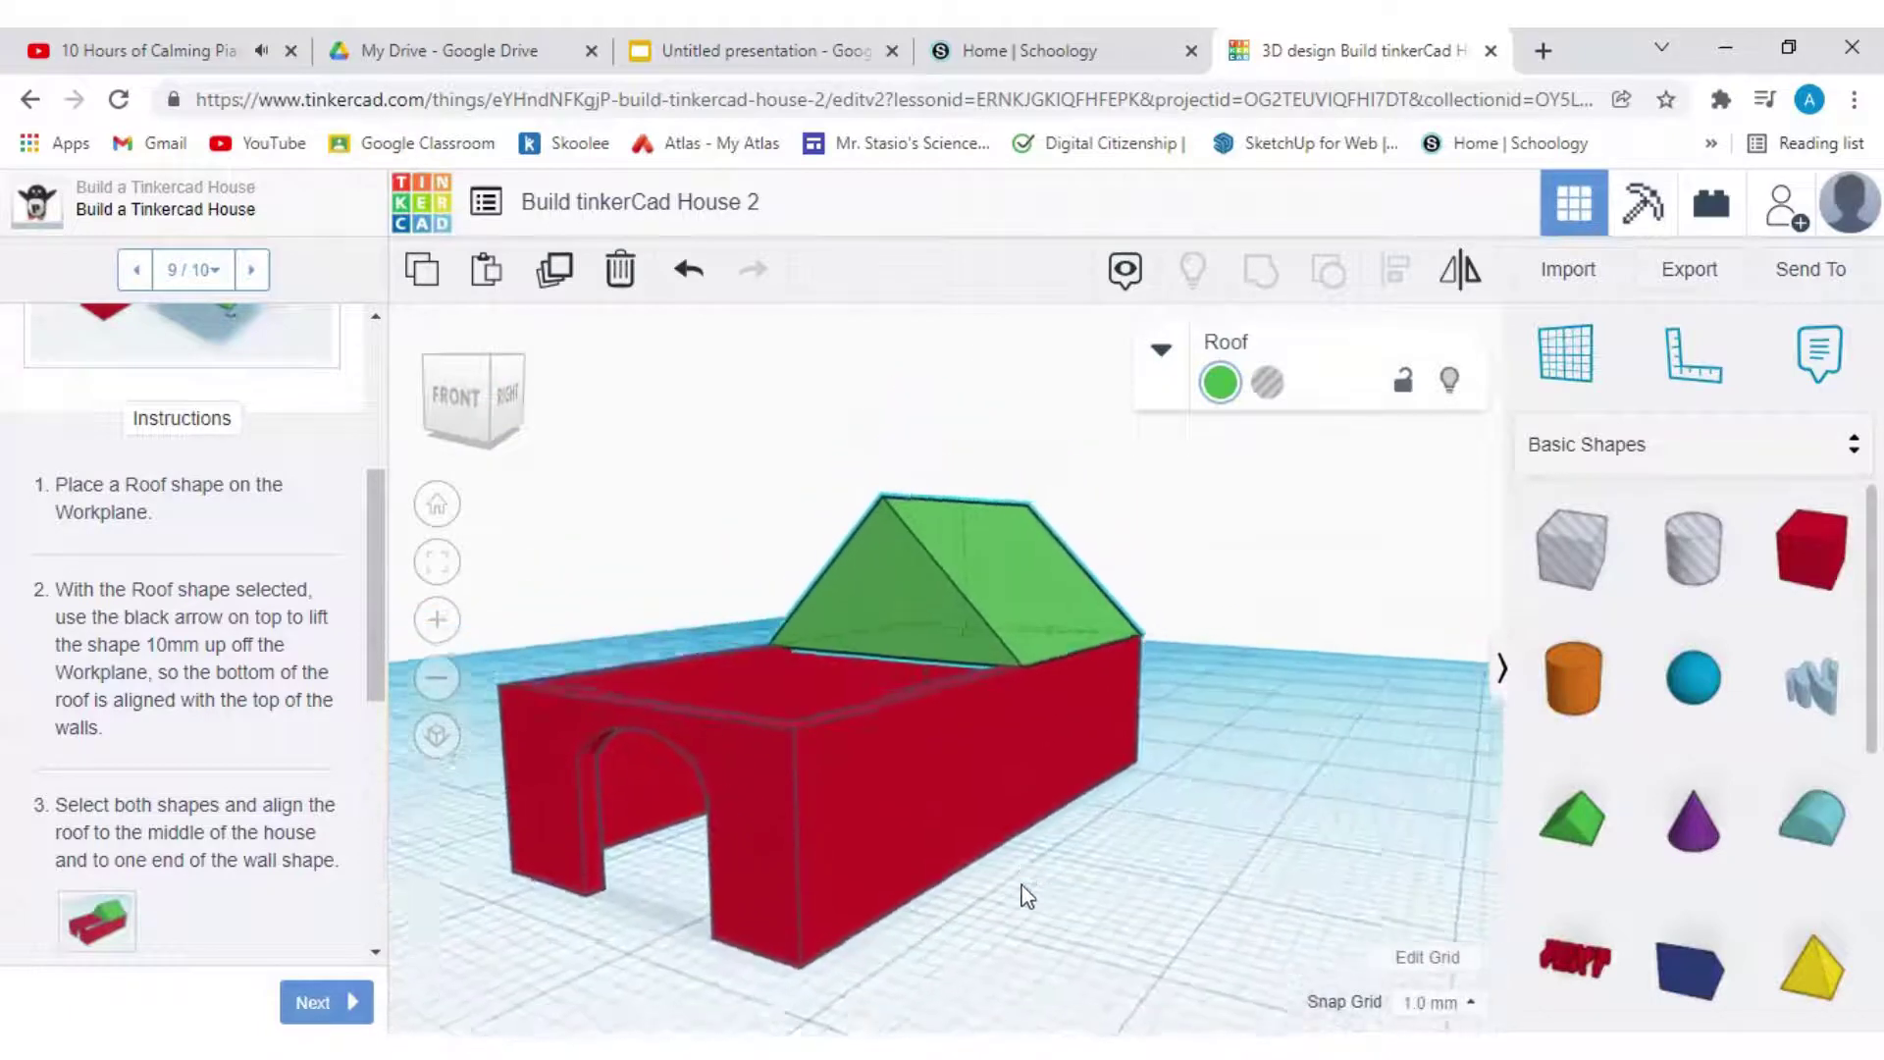
mouse_move(863, 719)
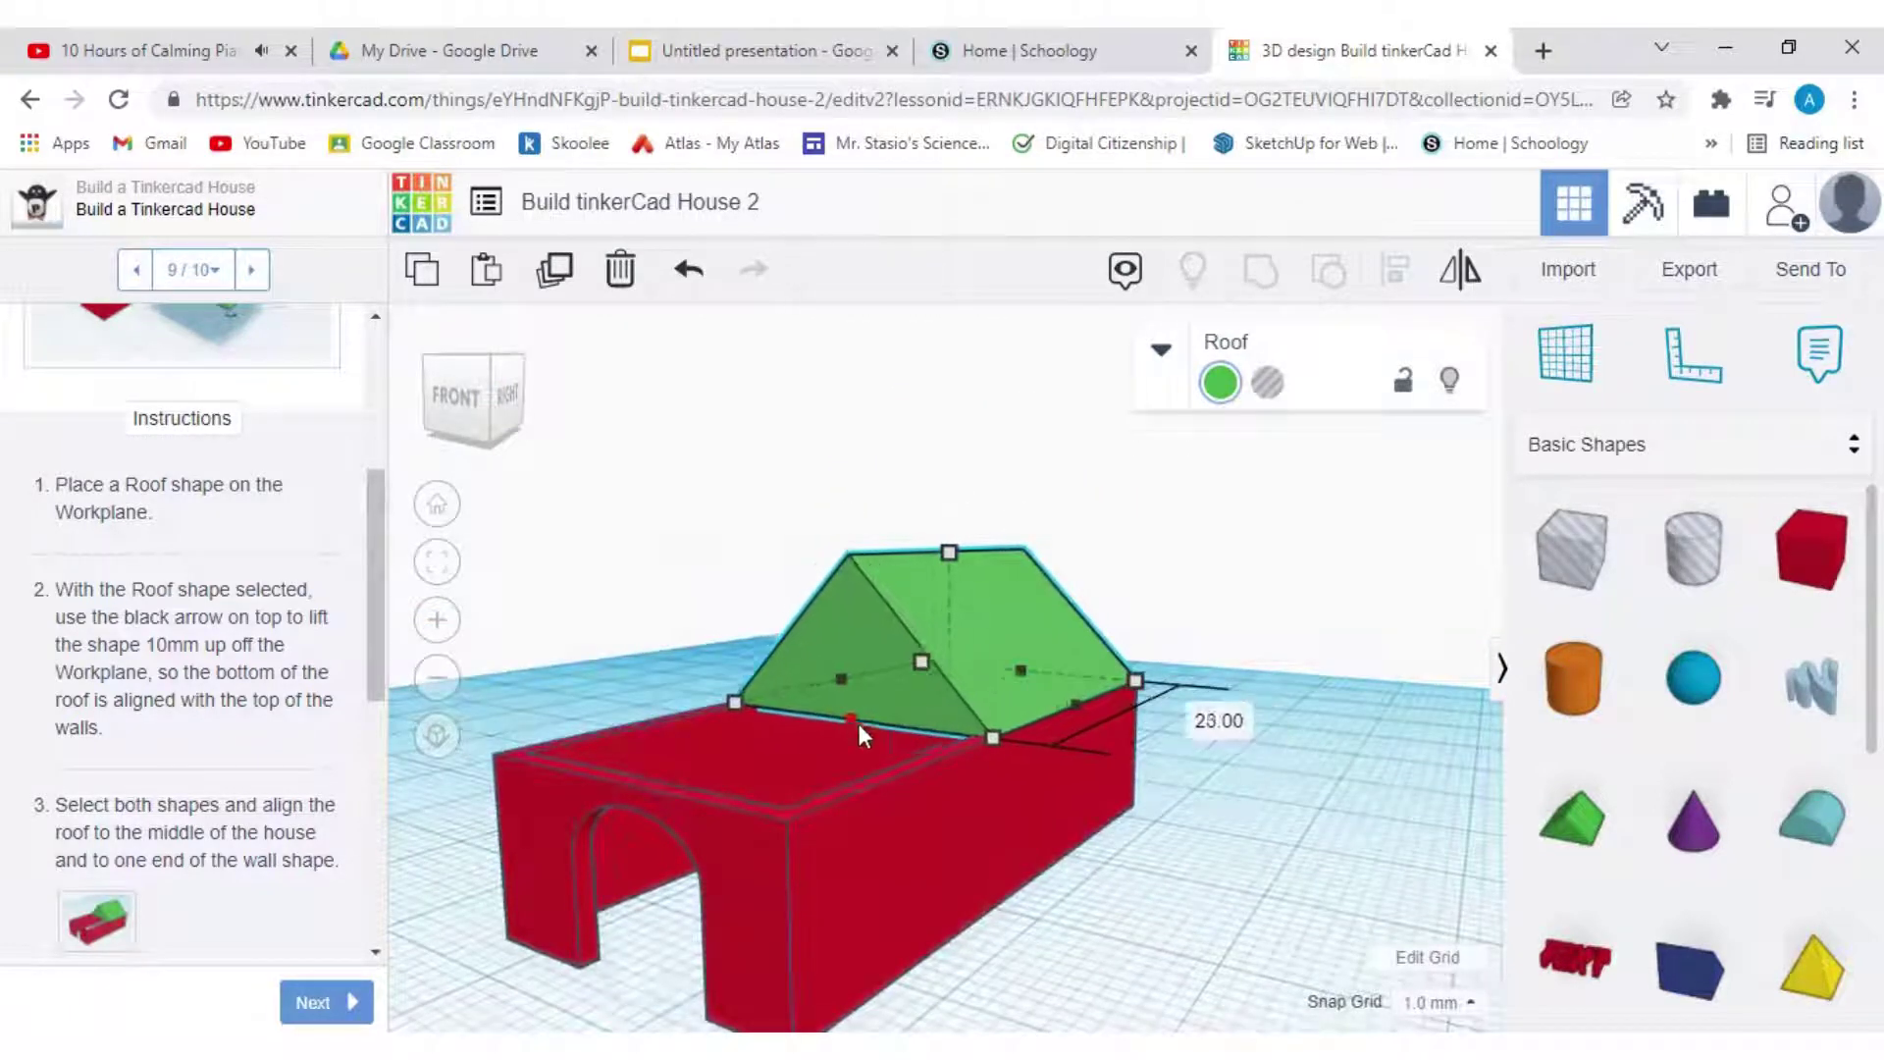
drag(859, 728, 652, 795)
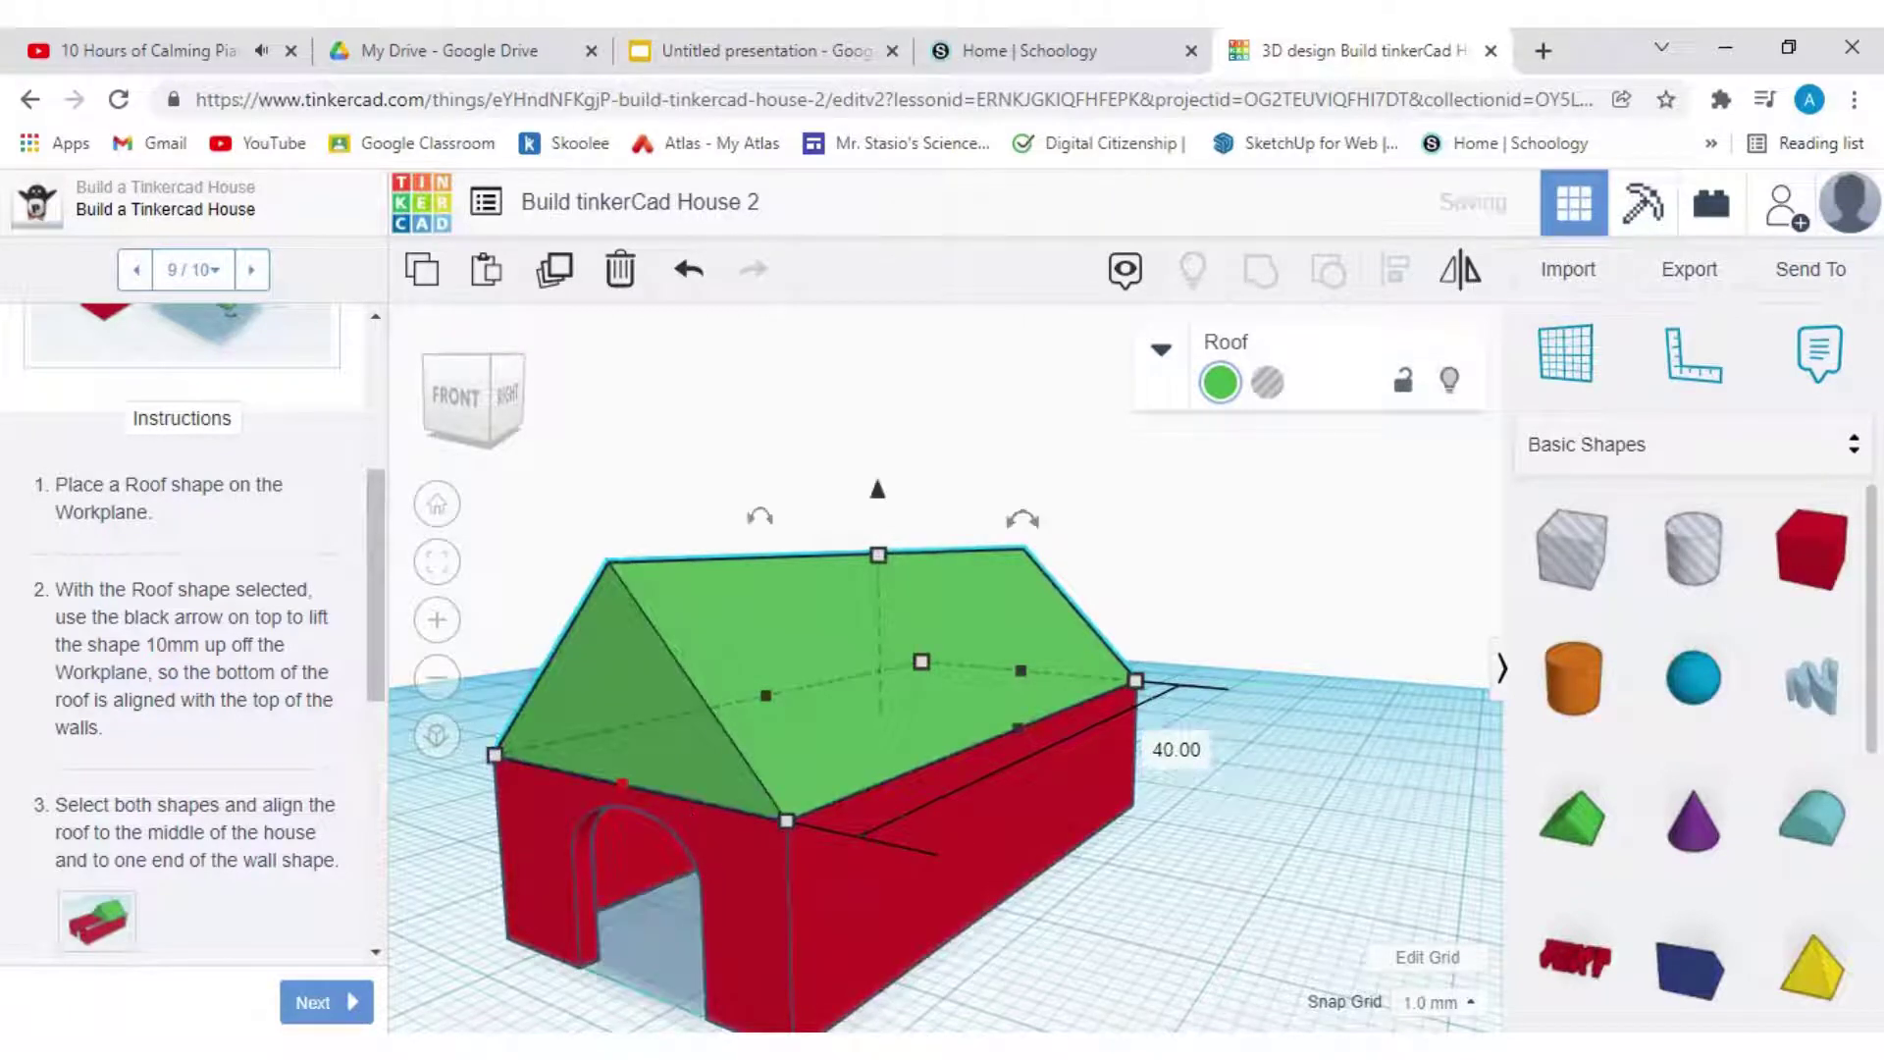
click(496, 517)
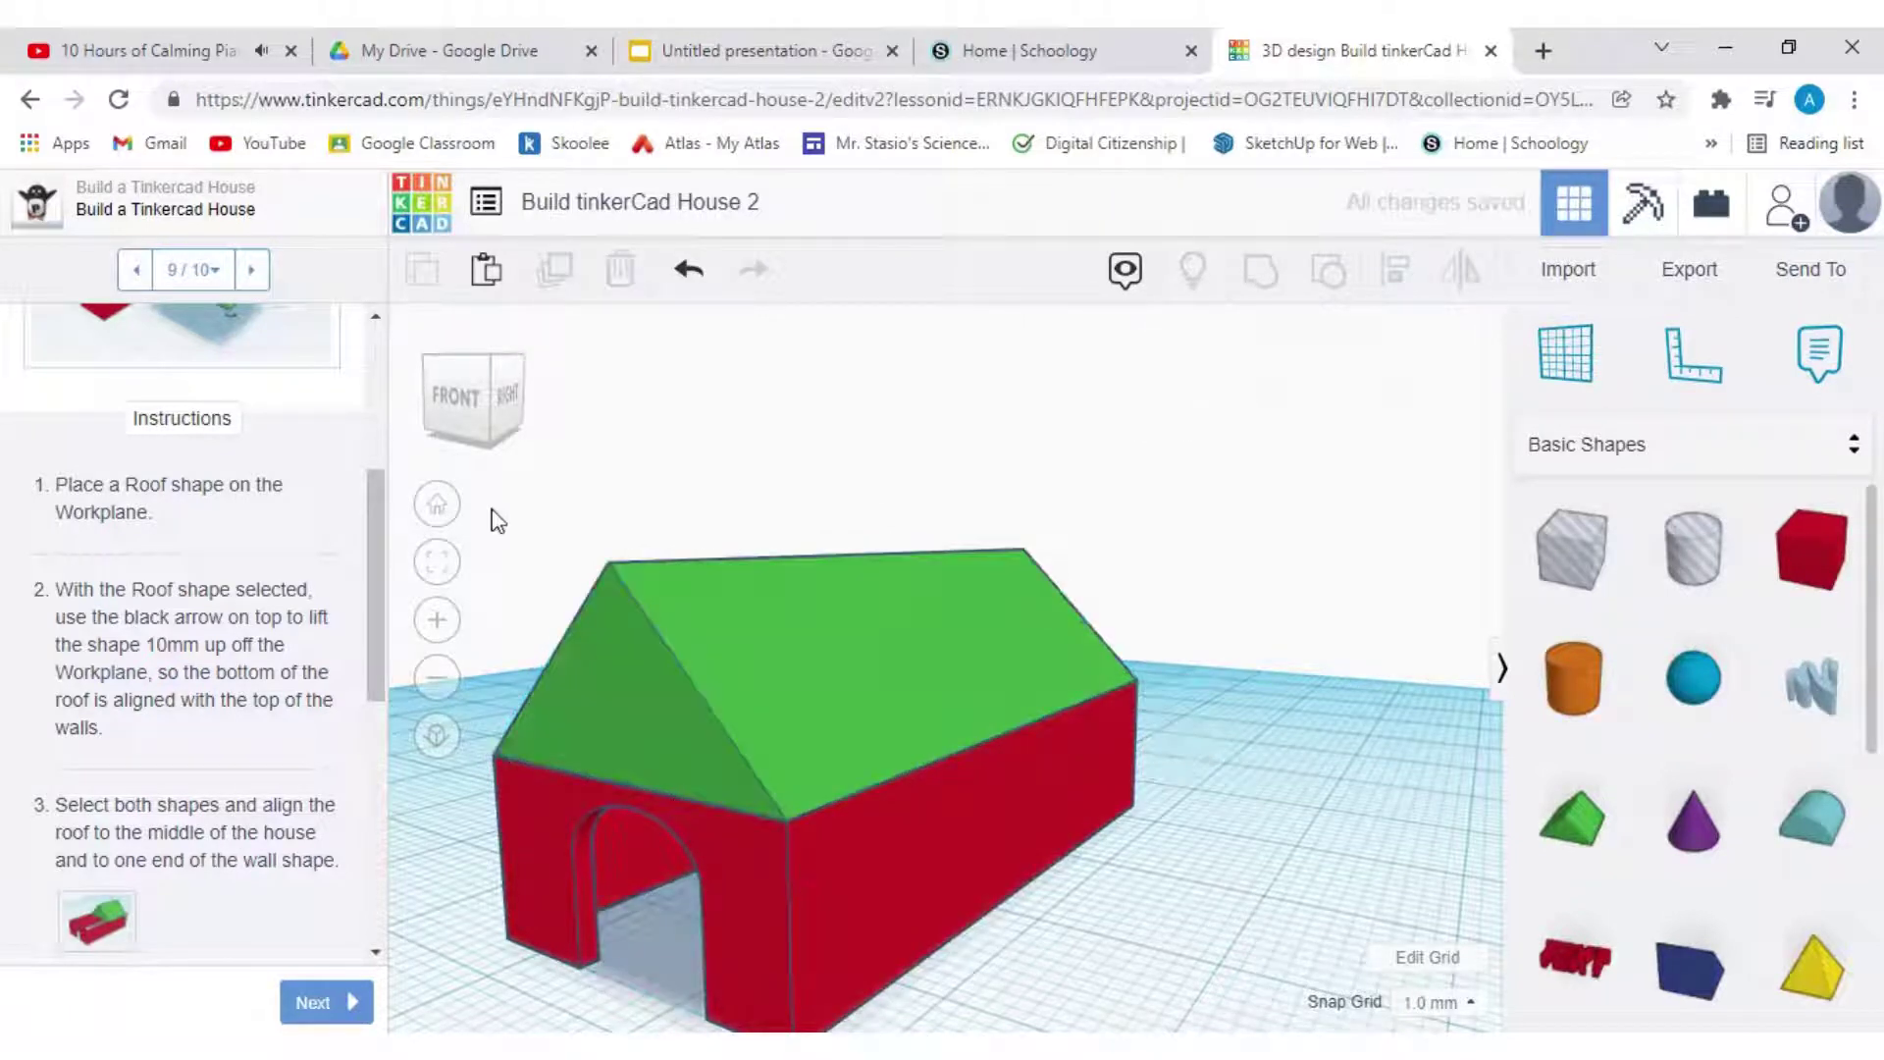
click(467, 404)
drag(480, 397, 483, 449)
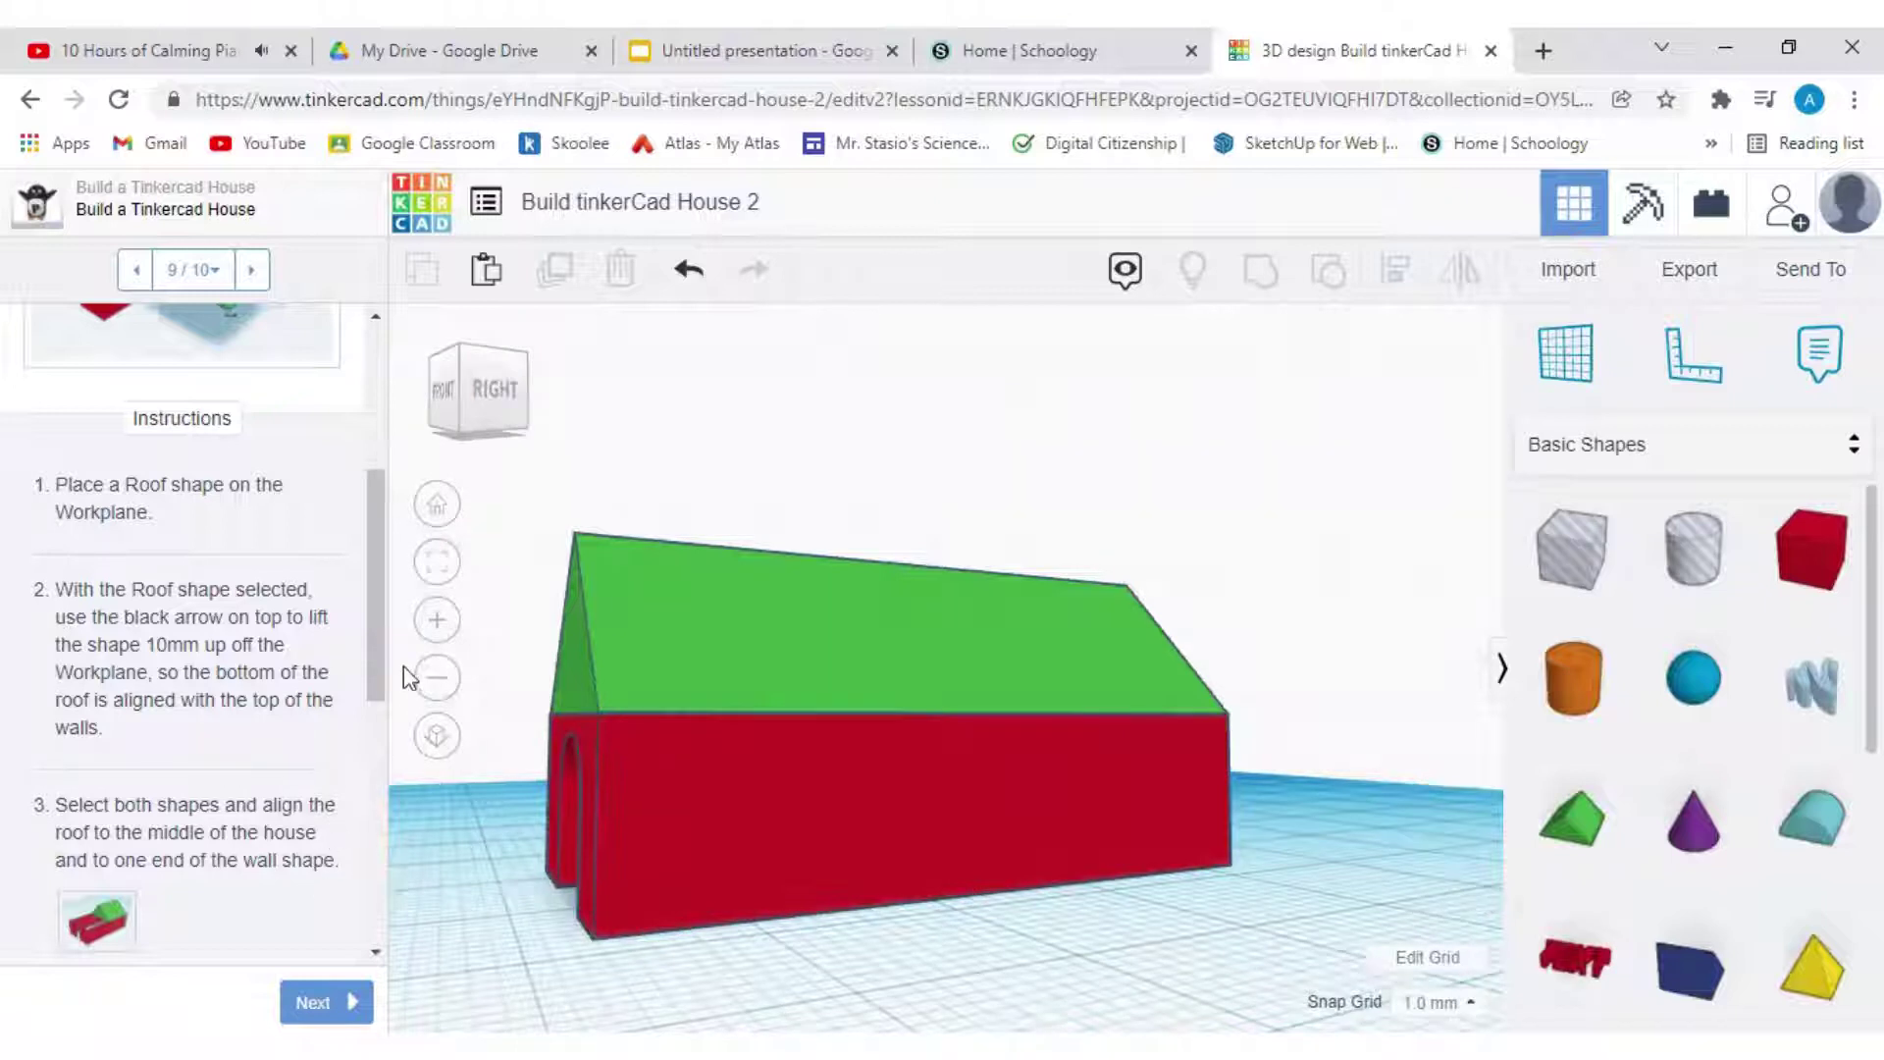
Step: Look through the Basic Shapes collection and open the list of shape categories
click(1609, 449)
click(1358, 539)
scroll(1681, 727, down, 8)
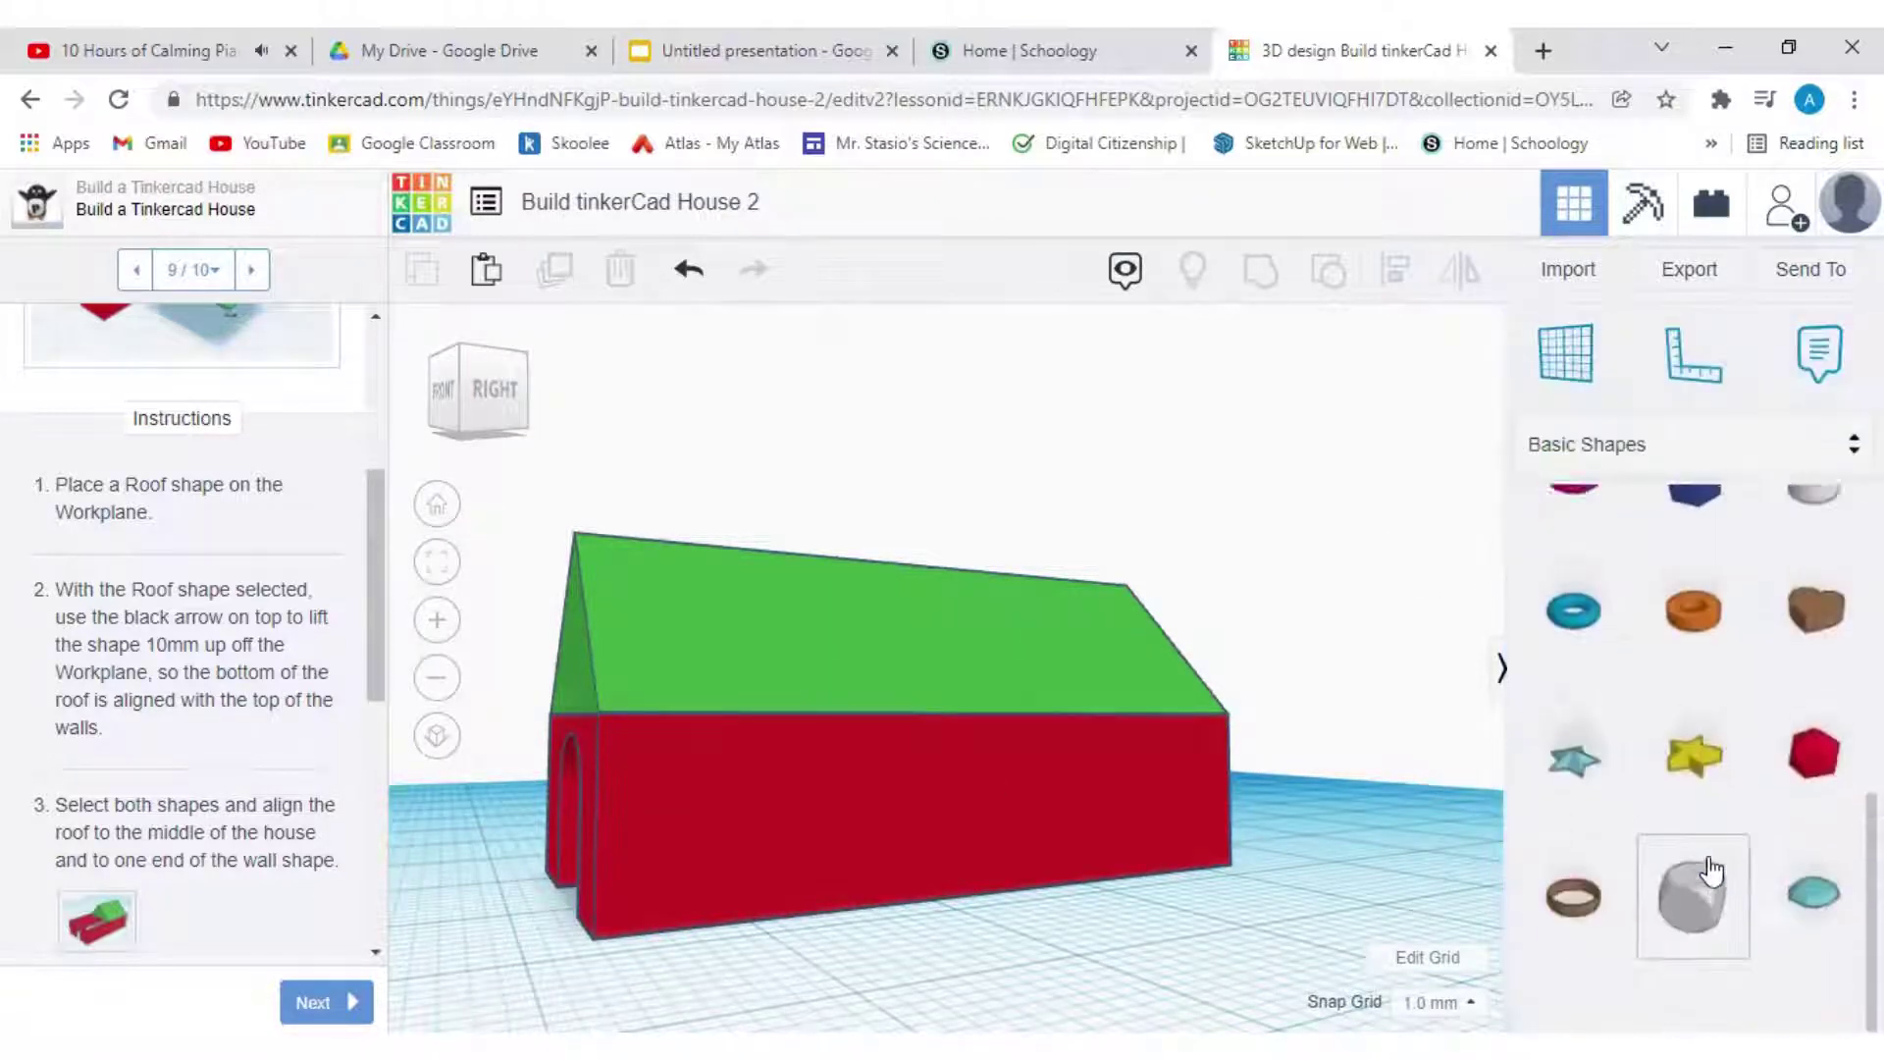
scroll(1709, 870, up, 1)
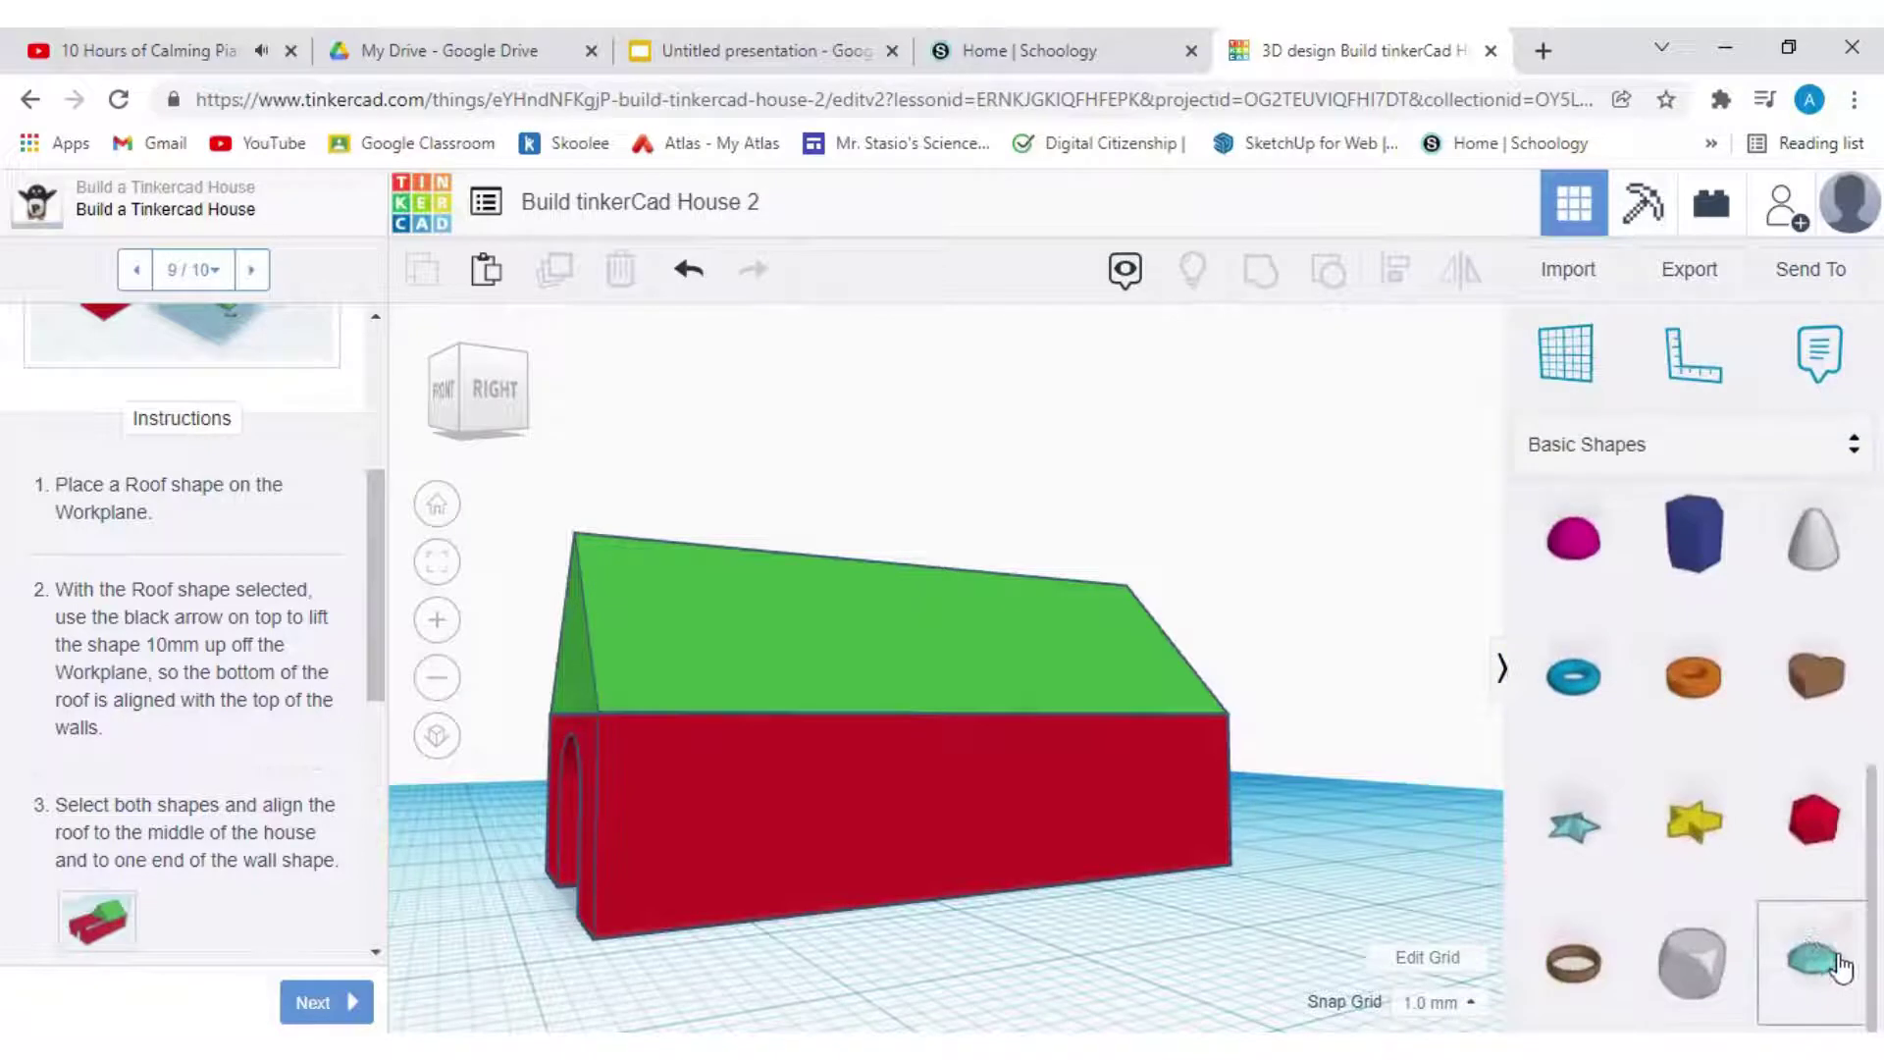
click(1842, 451)
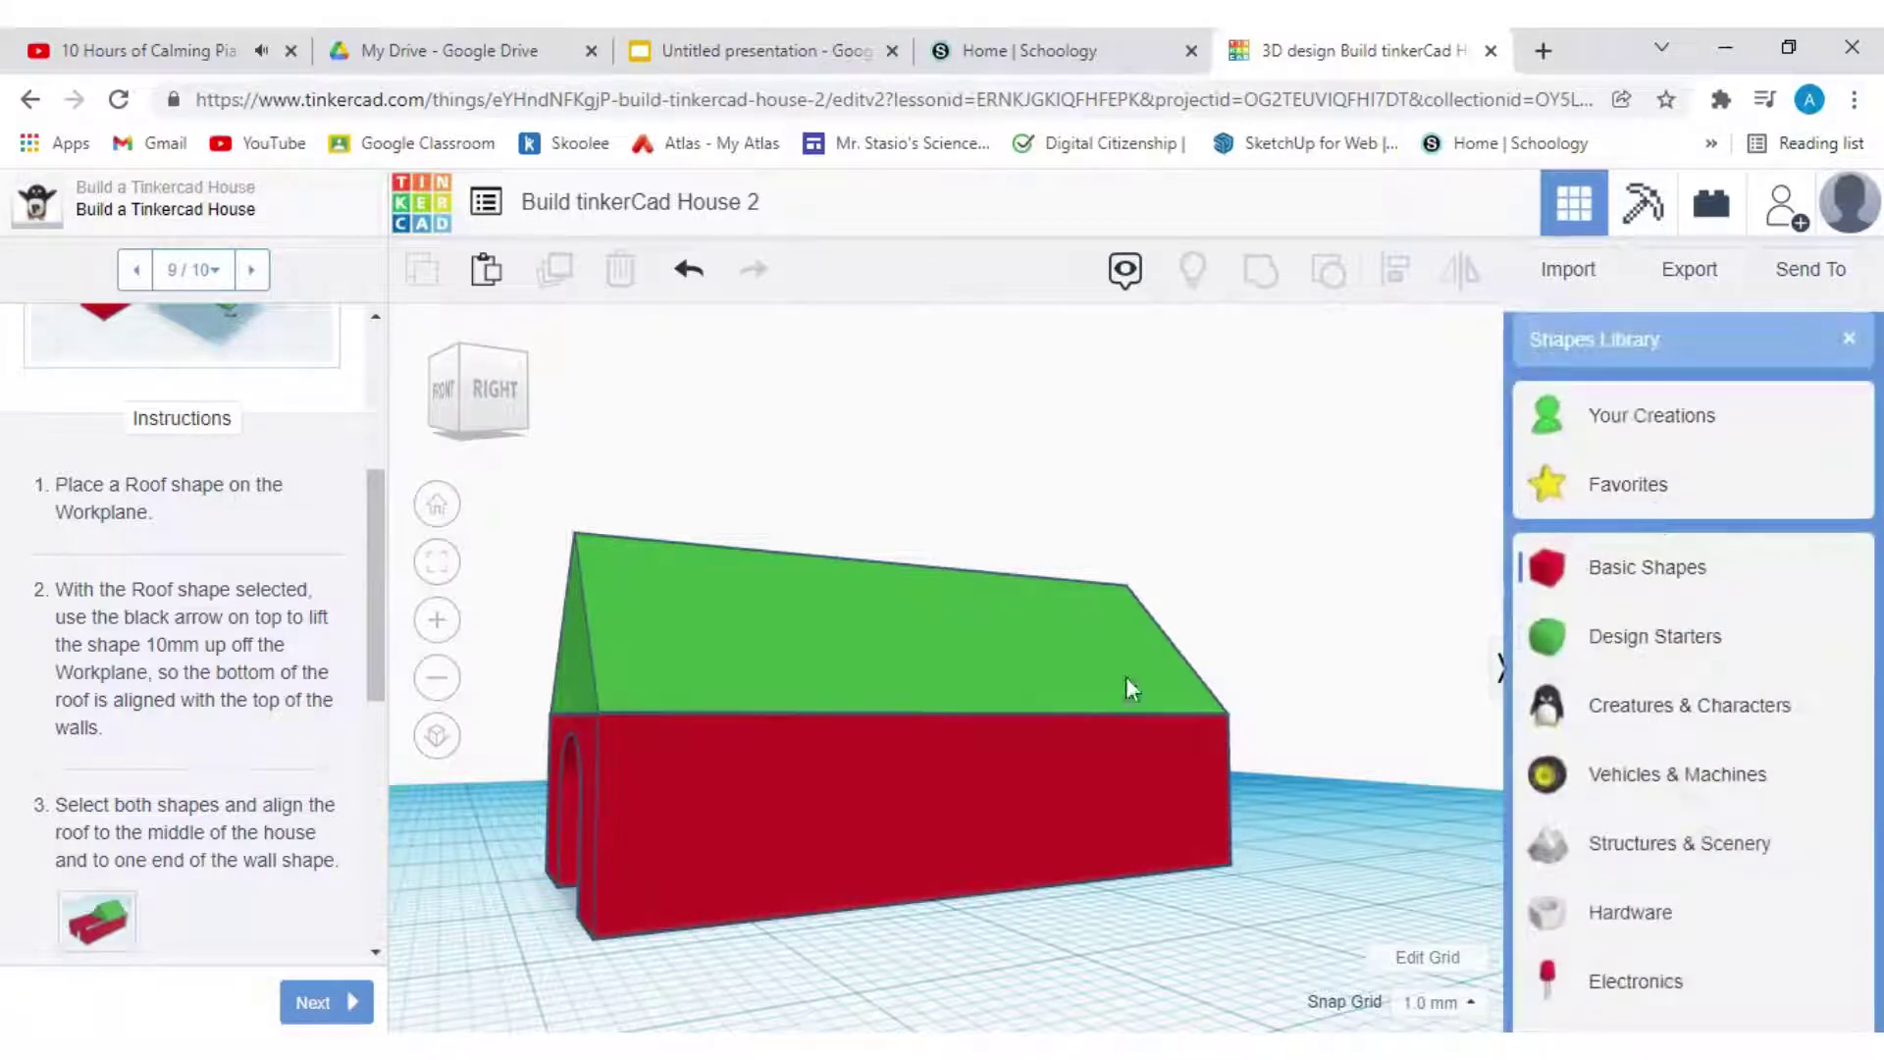